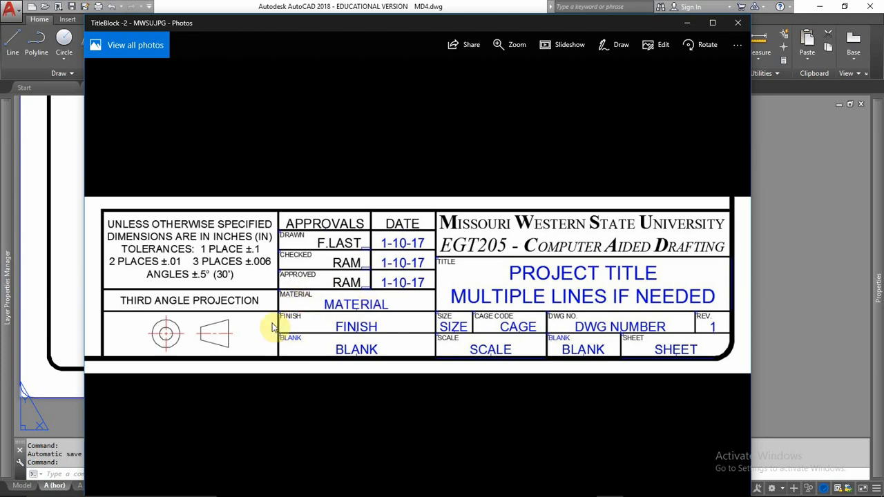
Examine the approvals and material fields in the title block reference image, then move its window clear of the AutoCAD drawing.
scroll(293, 355, up, 2)
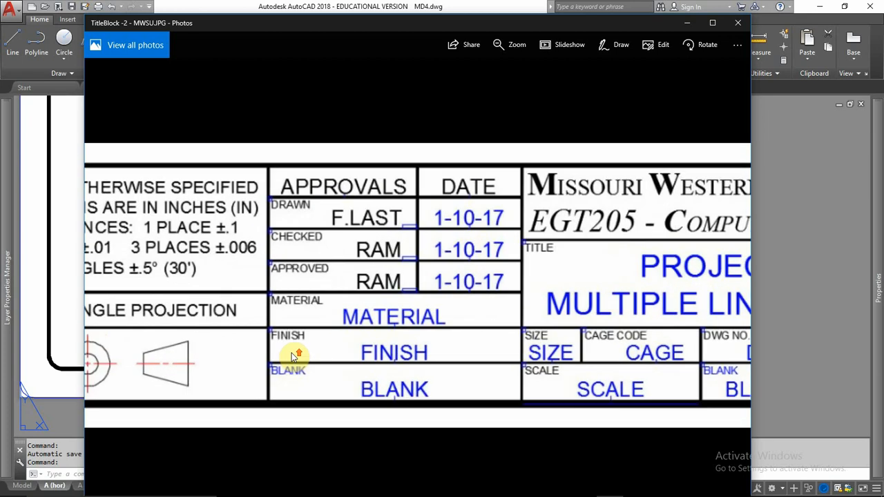
scroll(293, 354, up, 3)
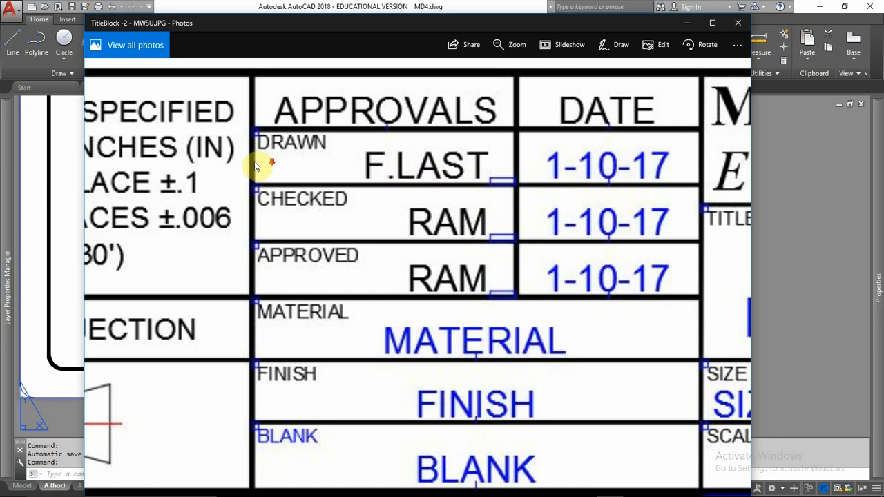
scroll(334, 176, down, 5)
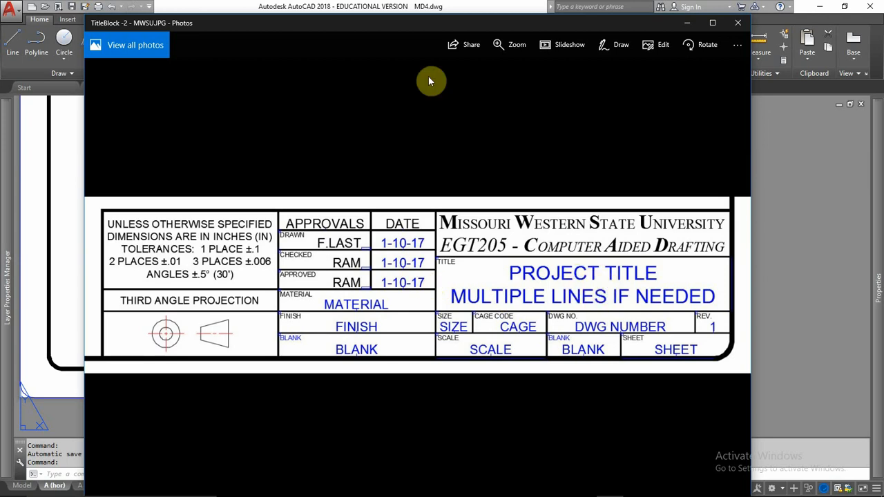
drag(376, 23, 883, 39)
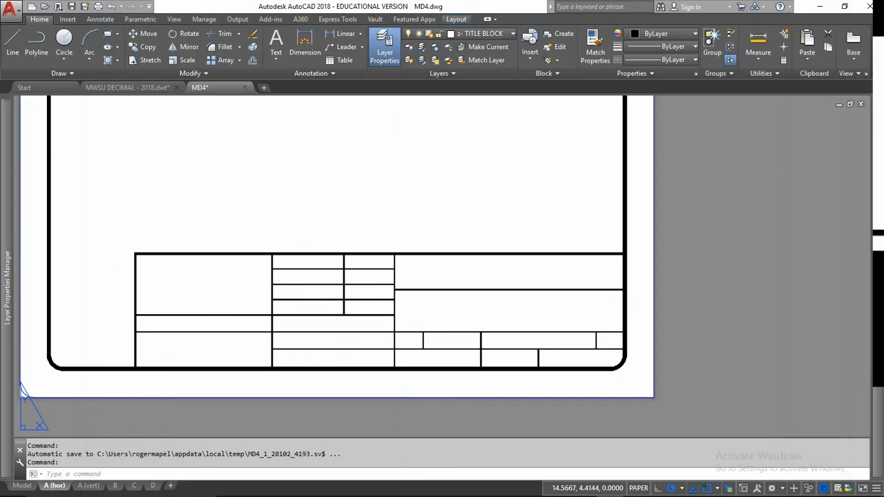
key(alt+Tab)
key(alt+Tab)
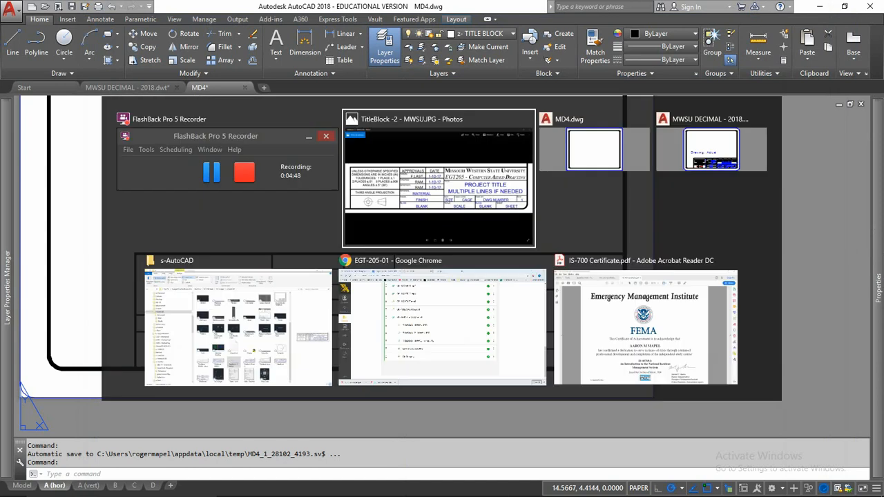
key(alt+Tab)
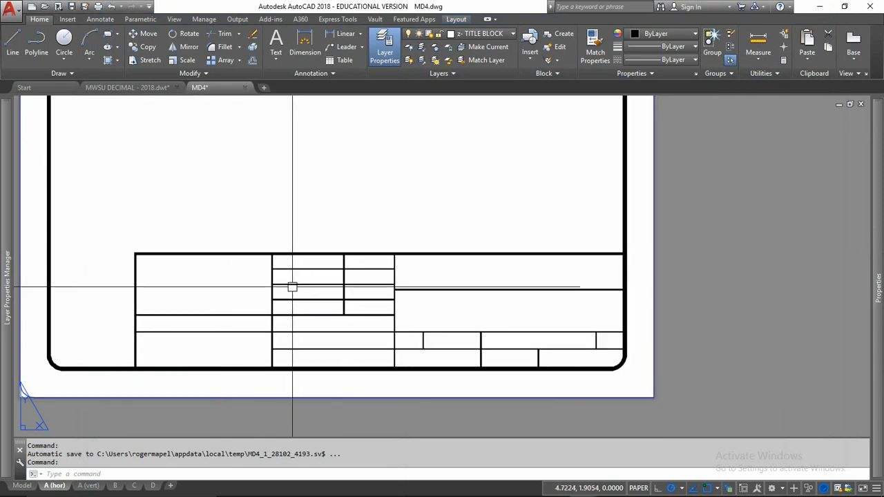
Place three middle-centred single-line texts about 0.49 high above the title block, reading ASDASDF, ASDASD and ASDASDFASDF.
middle_drag(250, 282, 289, 282)
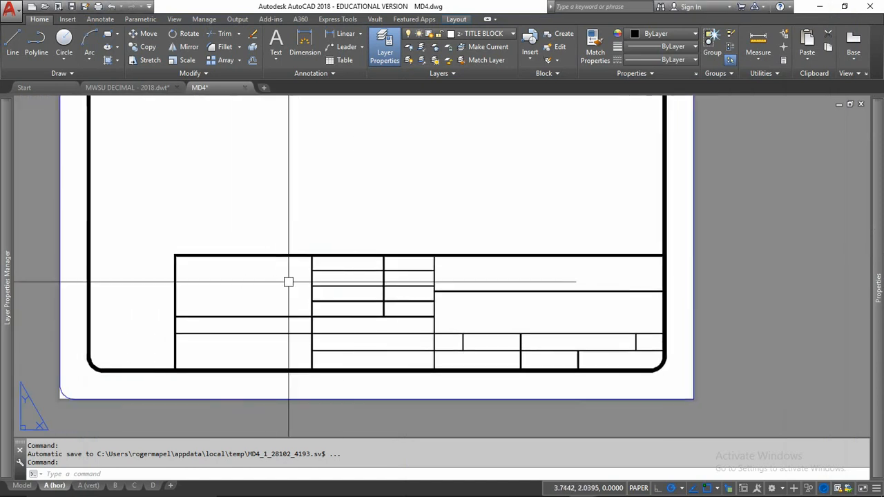
click(276, 61)
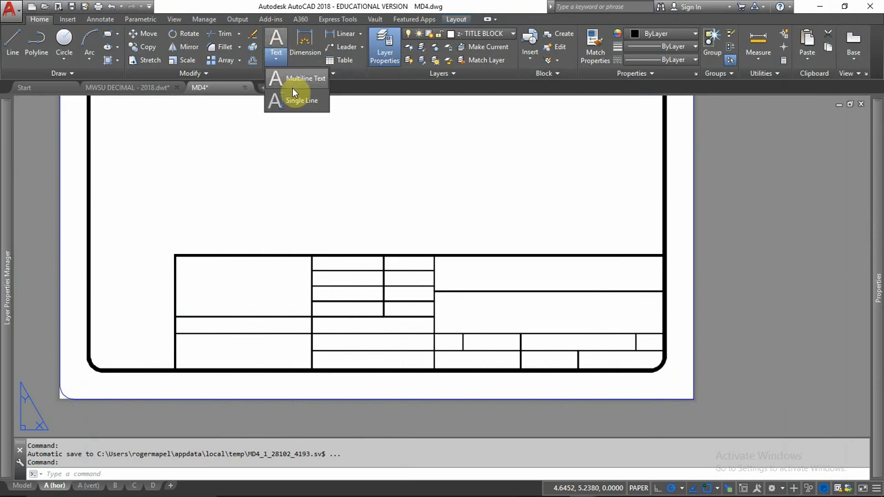
click(296, 102)
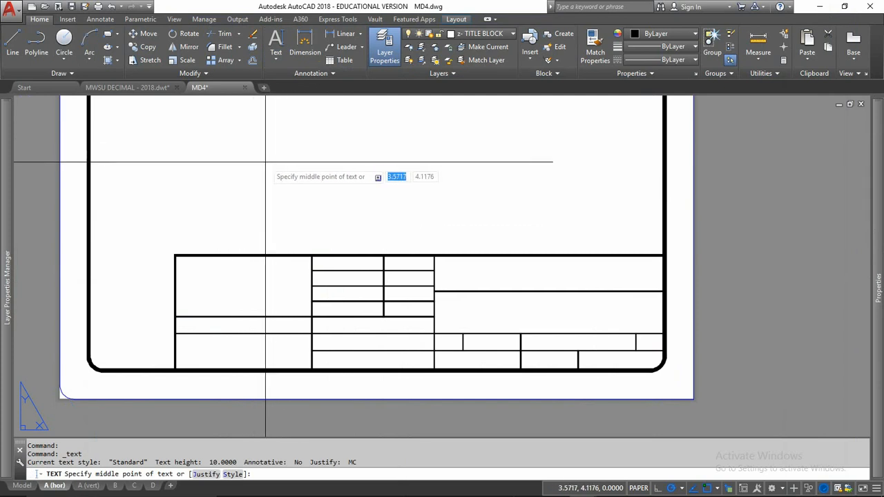
click(266, 168)
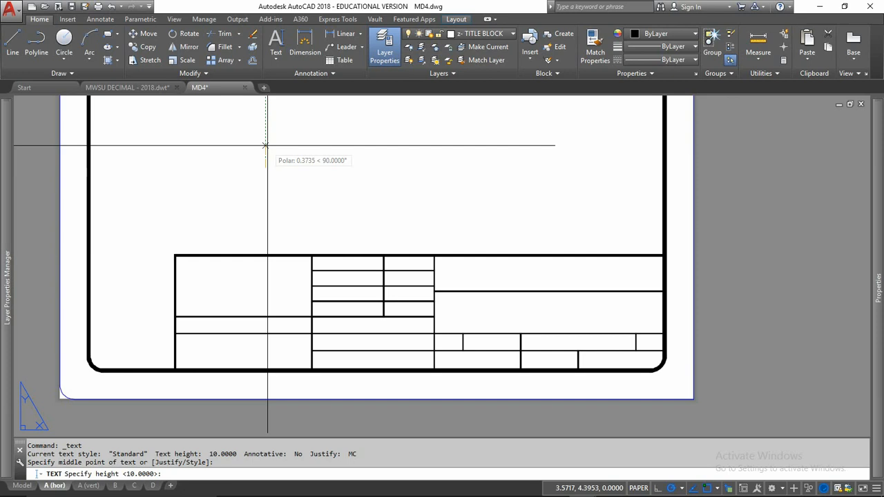
key(Return)
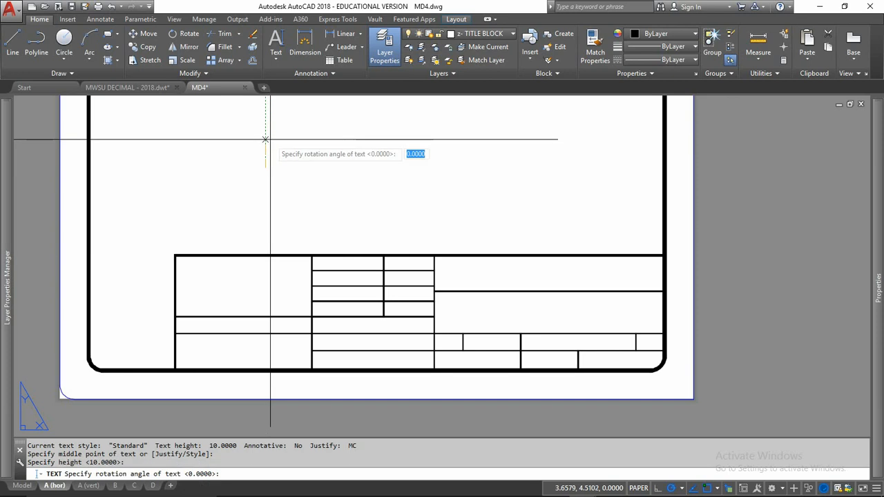
click(355, 167)
text(ASDASDF)
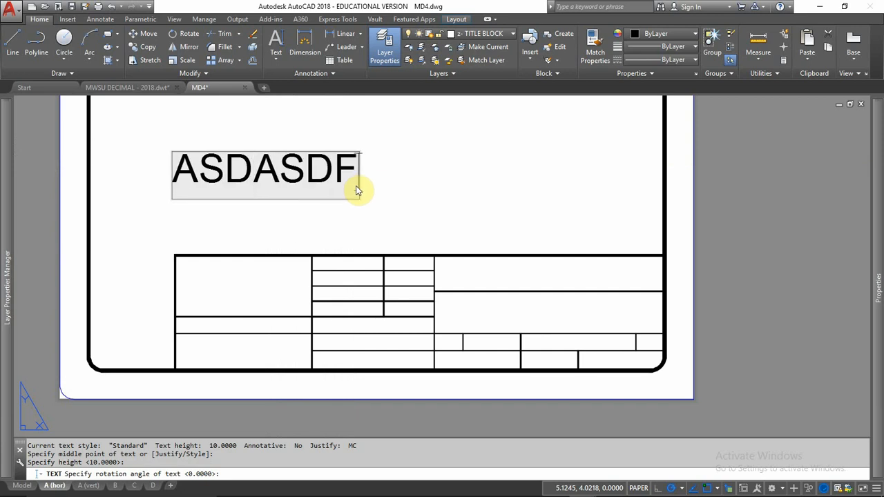
key(Return)
text(ASDASD)
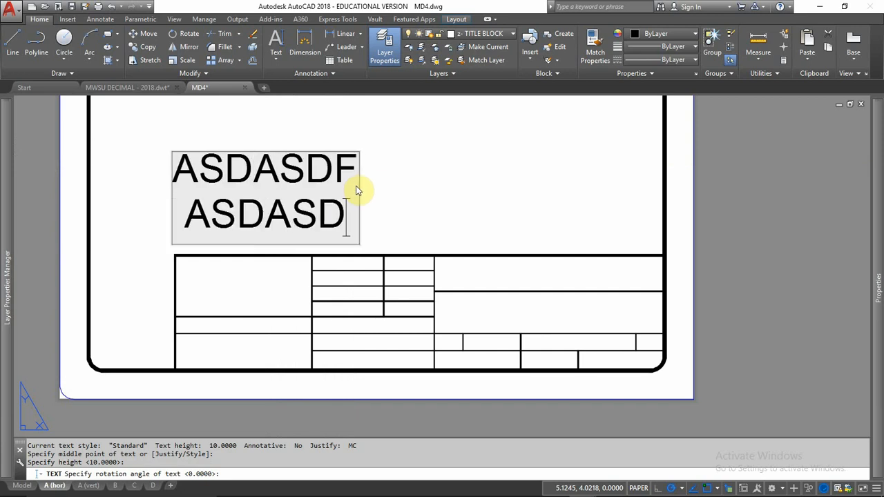
key(Return)
text(ASDASDFASDF)
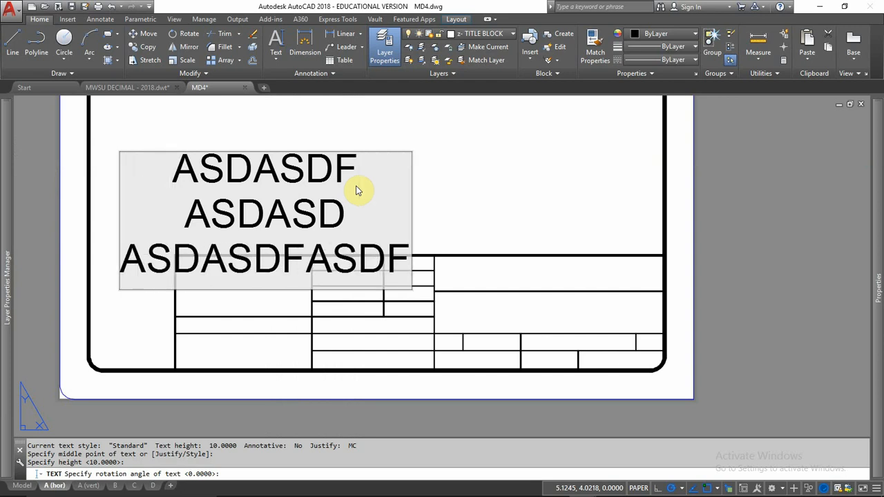
key(Return)
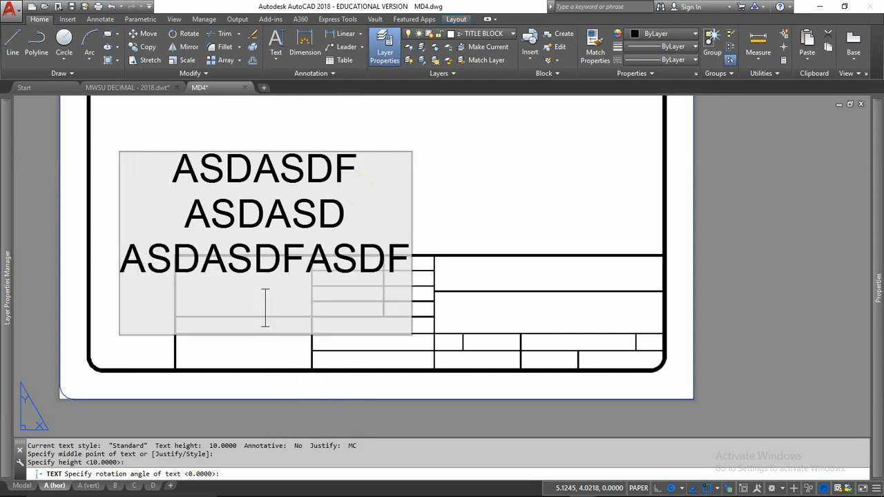
key(Return)
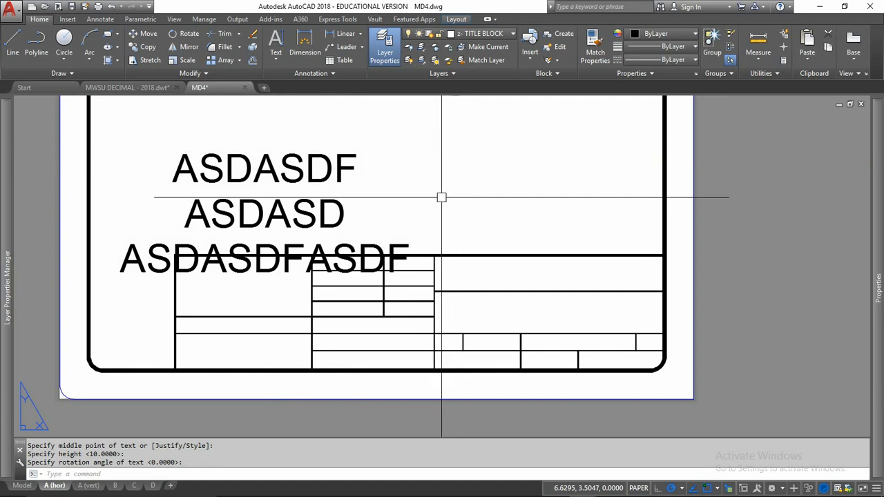
Move the three single-line texts separately by their middle grips to scattered spots above the title block.
click(342, 168)
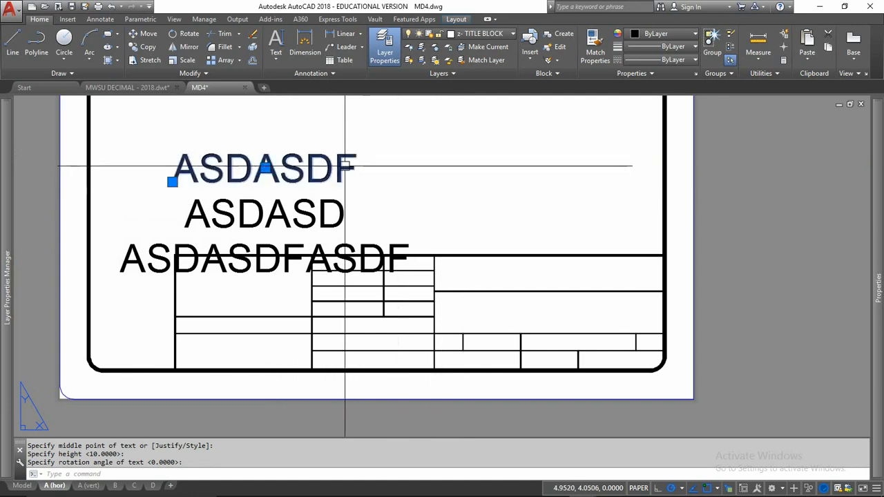
click(265, 166)
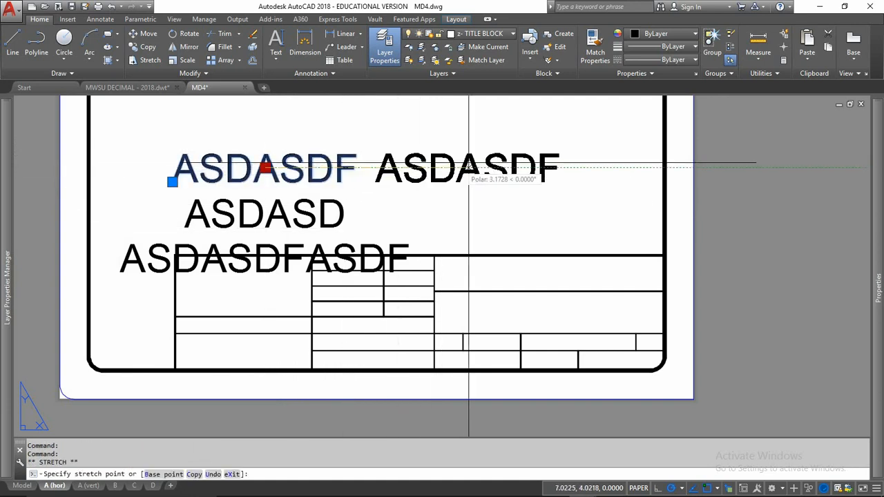
click(287, 254)
click(265, 258)
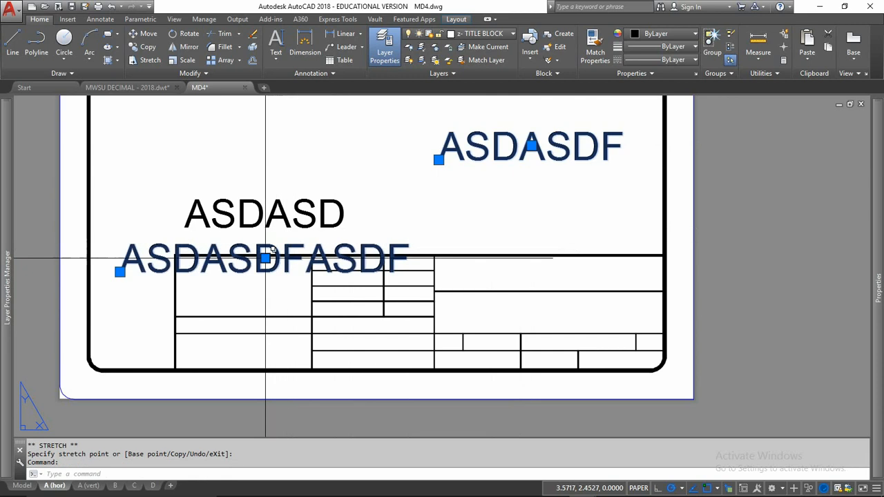
click(245, 131)
click(265, 214)
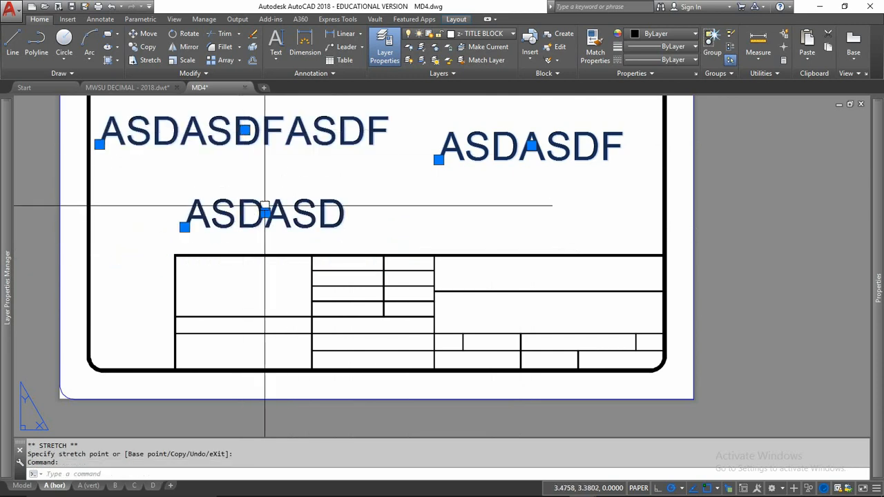
click(440, 218)
key(Escape)
key(Escape)
key(Escape)
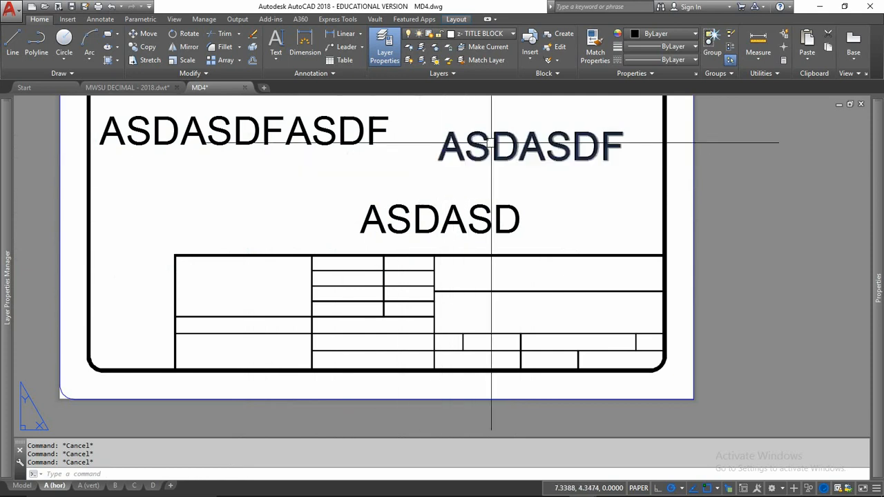
Erase the three sample text lines above the title block.
click(505, 125)
click(336, 217)
text(e)
key(Return)
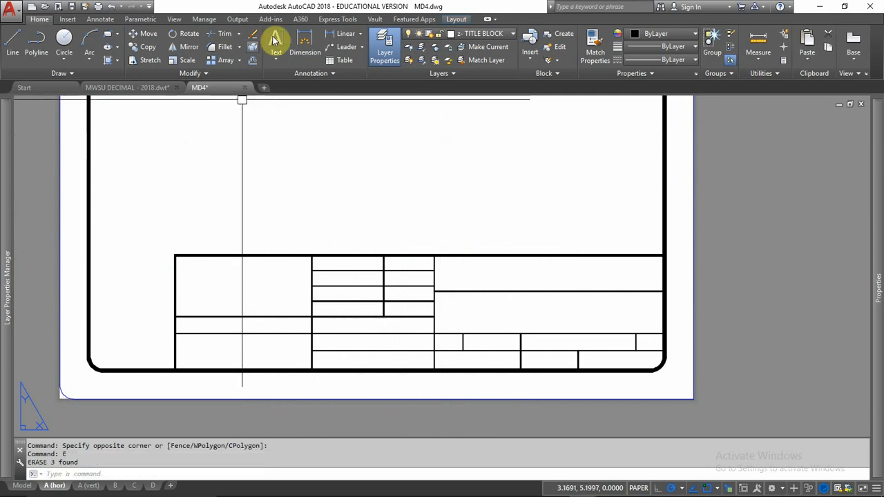
click(274, 61)
click(279, 80)
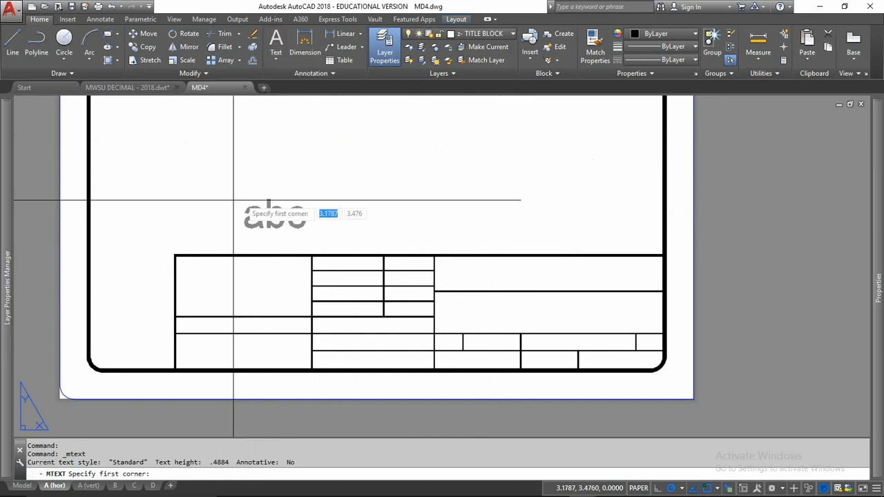
click(150, 116)
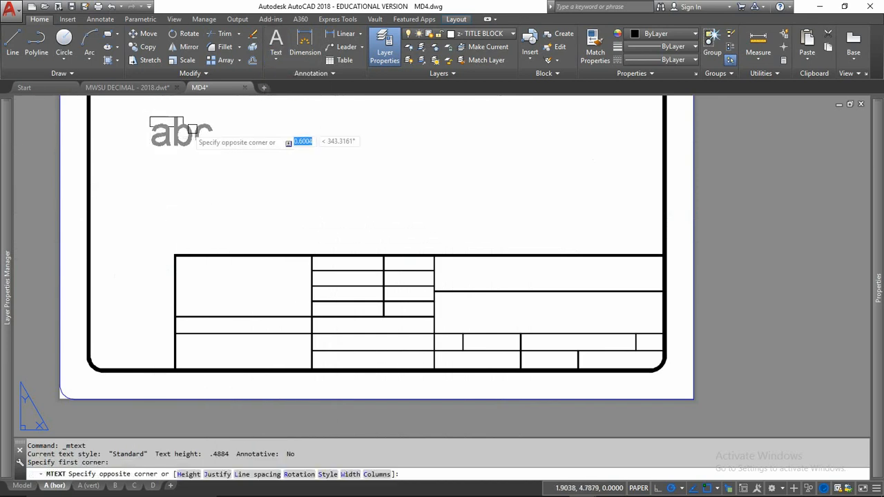
key(Escape)
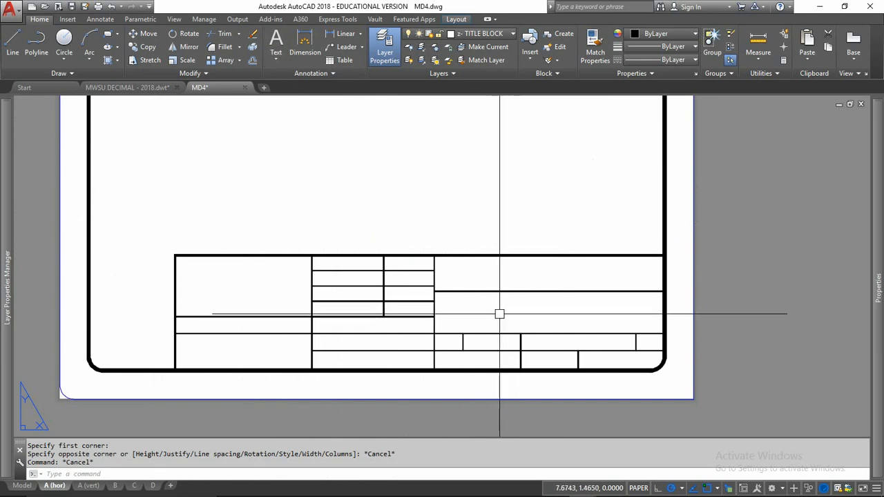
Create a multiline text box across the large title cell of the title block and set its text height to .1875.
click(276, 43)
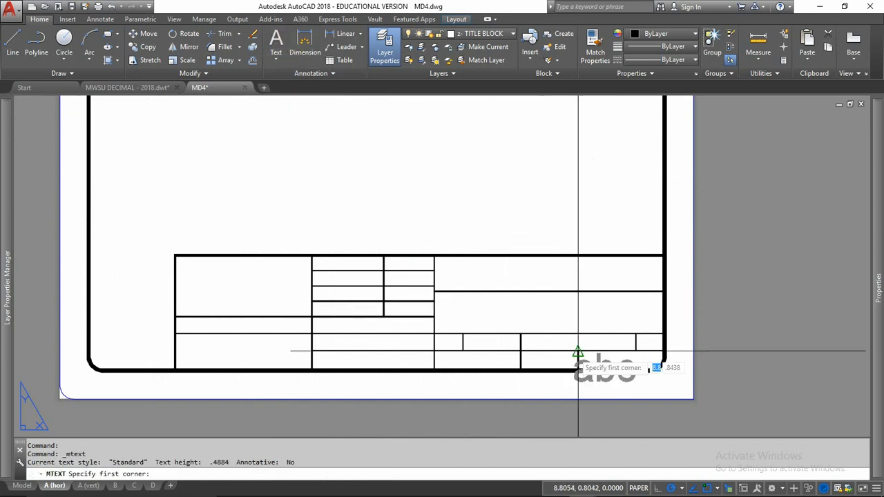
scroll(573, 354, up, 4)
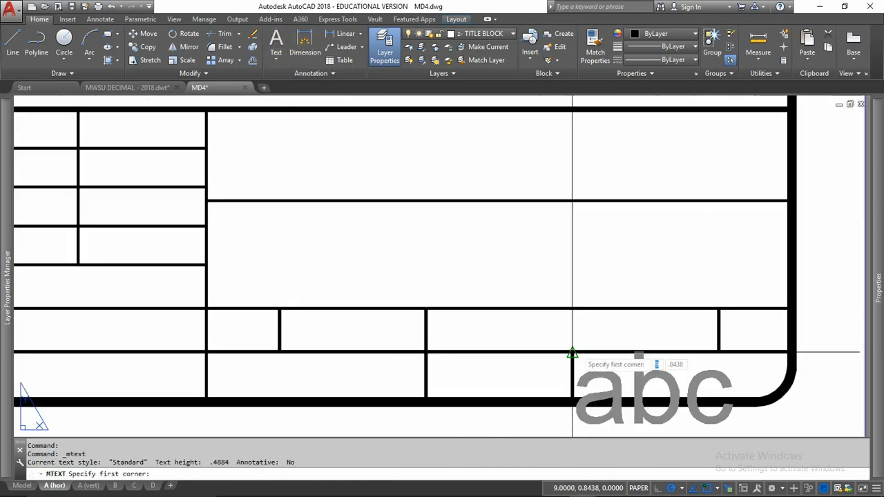
click(206, 200)
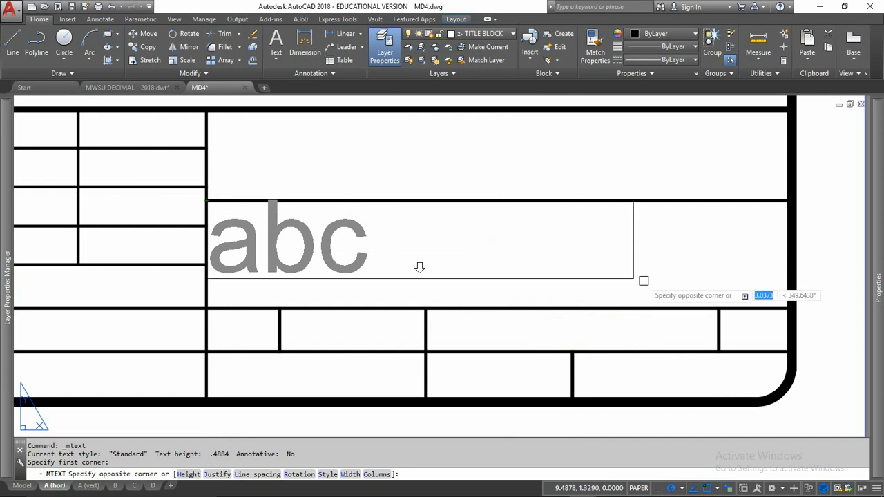
click(794, 312)
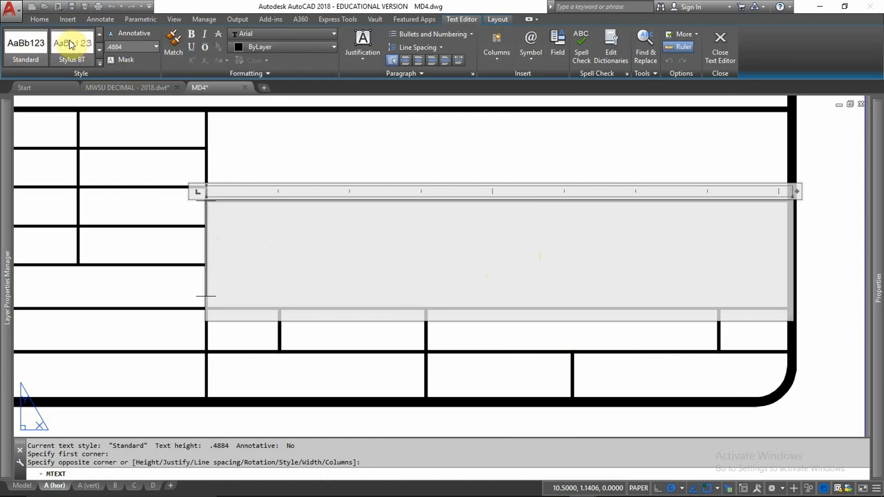
click(113, 46)
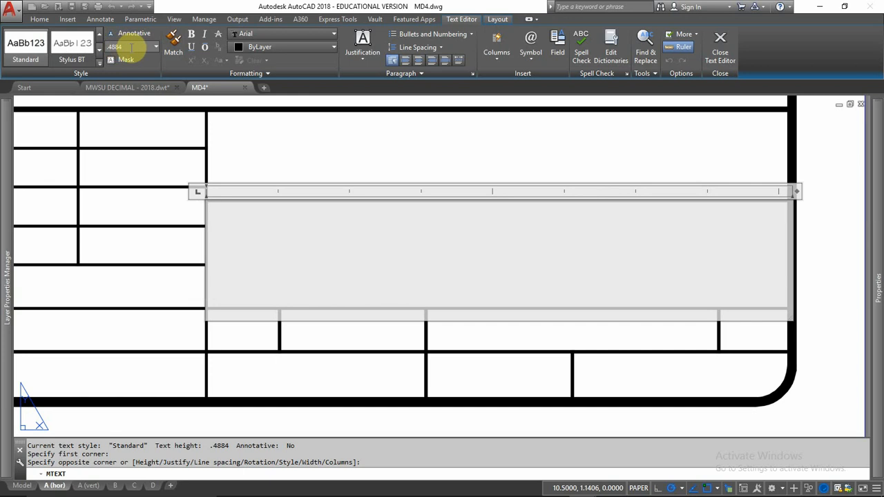
drag(134, 47, 82, 43)
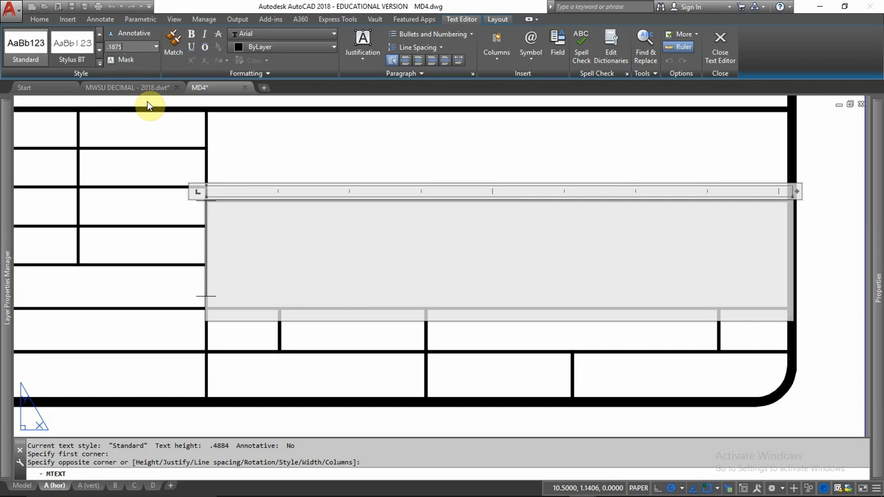
key(Return)
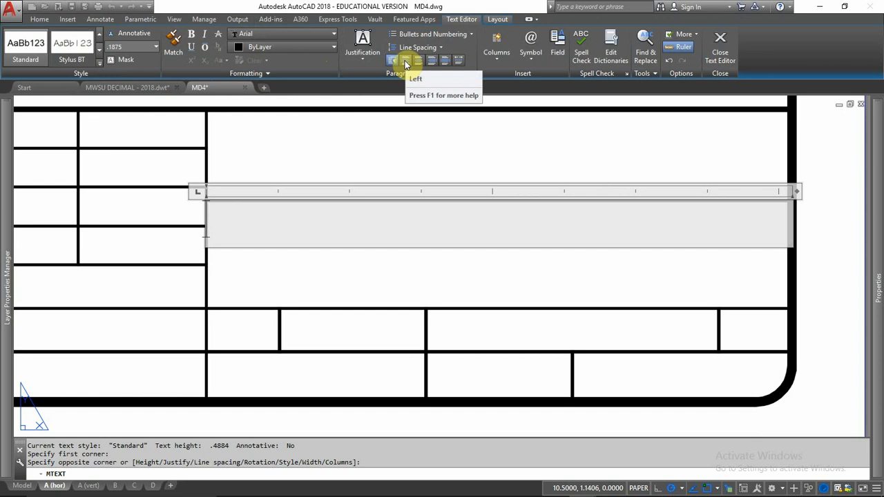
Set the multiline text's justification in the title cell to Middle Center.
click(364, 61)
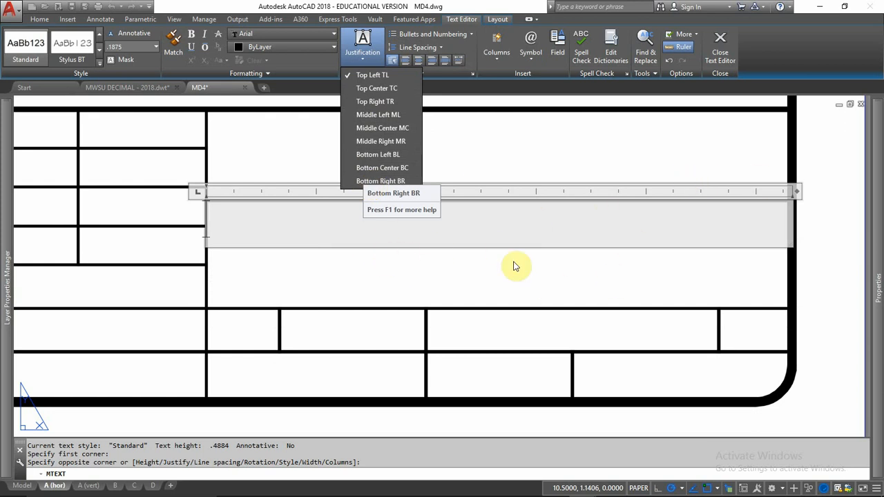
click(371, 128)
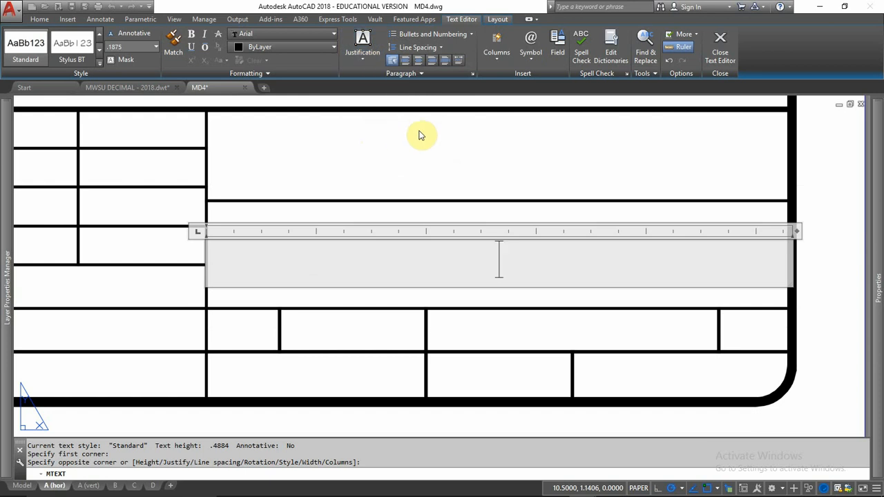
click(495, 57)
click(496, 59)
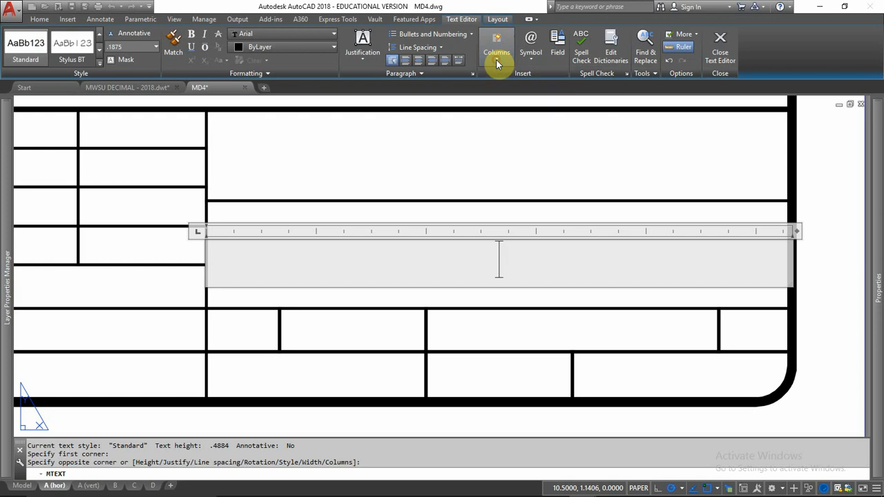
click(531, 56)
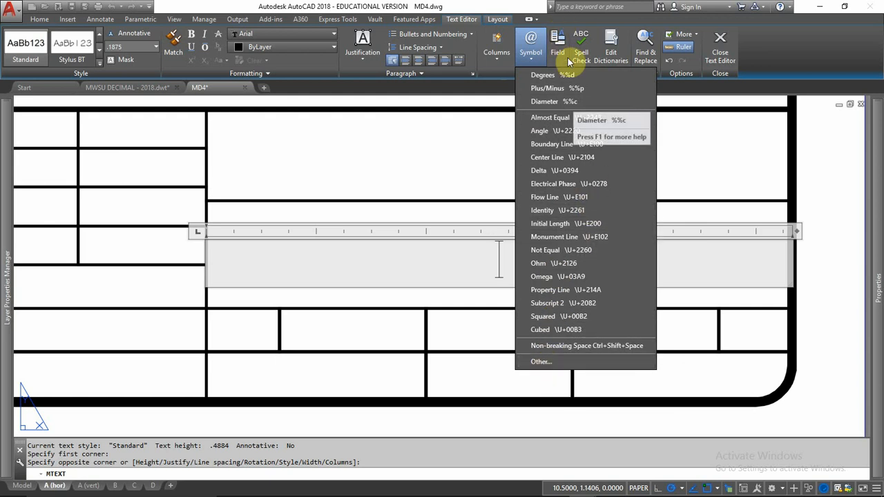
click(531, 42)
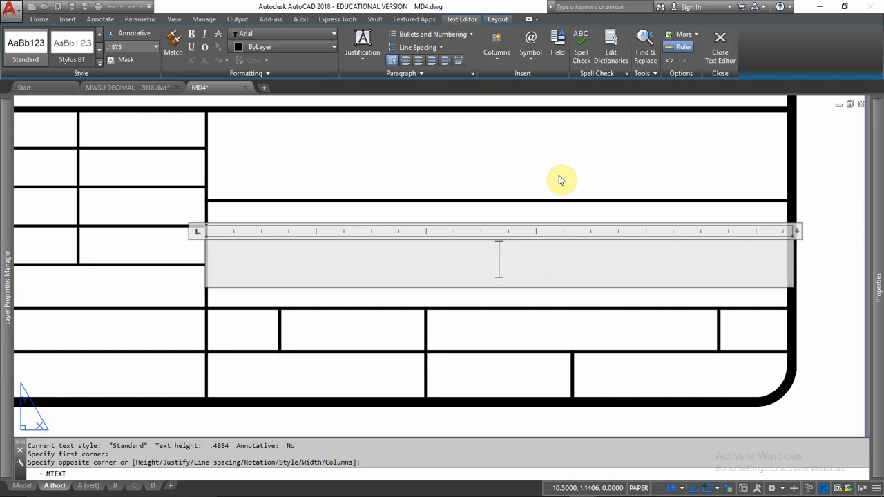
Enter sample lines reading ASD, ASDF and ASDASDF with blank lines between some of them in the multiline text, and finish editing.
text(ASD)
key(Return)
text(ASDF)
key(Return)
text(ASDF)
key(Return)
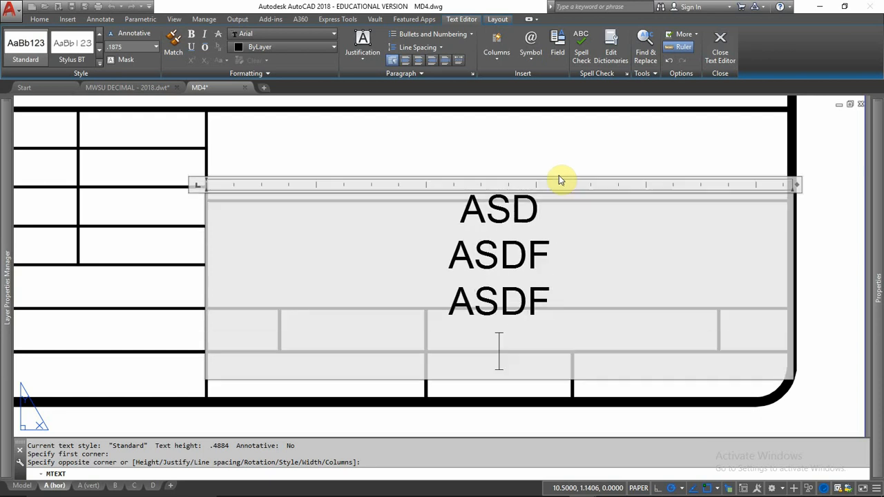
text(ASDF)
key(Return)
text(ASDF)
key(Return)
key(Return)
key(Return)
key(Return)
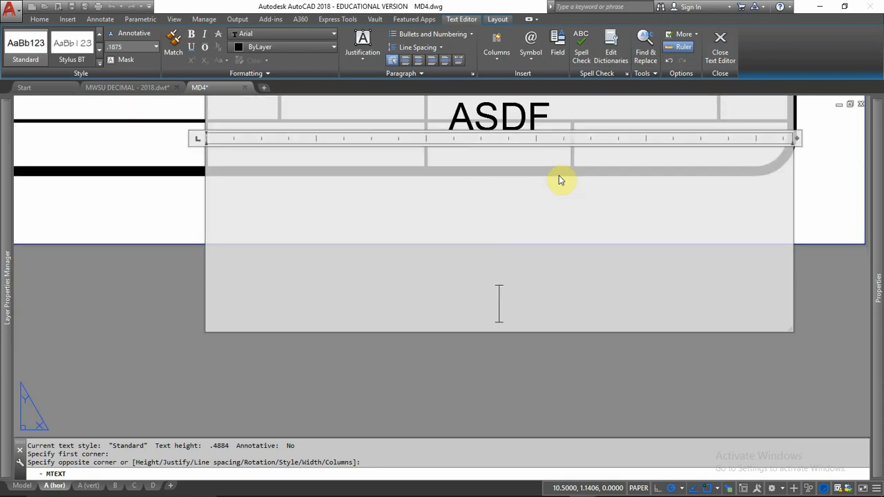
key(Return)
text(ASDF)
key(Return)
key(Return)
key(Return)
text(ASDAS)
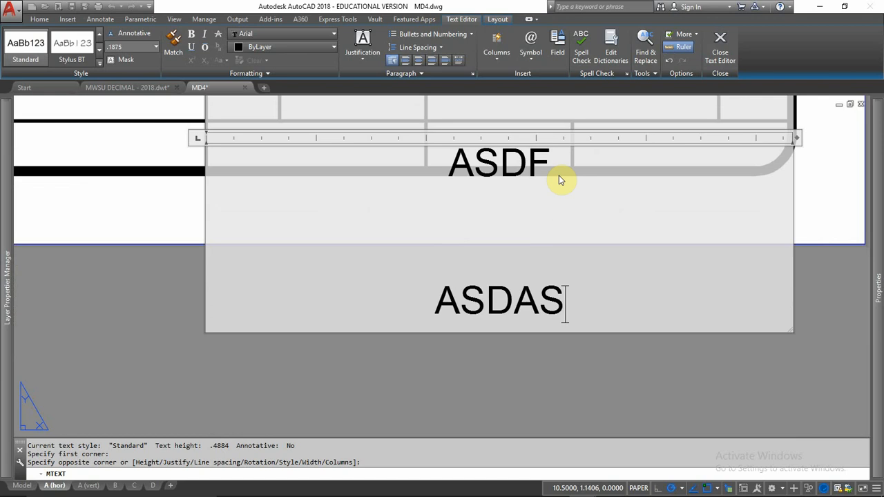
text(DF)
key(Return)
key(Return)
key(BackSpace)
key(BackSpace)
key(BackSpace)
key(BackSpace)
key(BackSpace)
key(BackSpace)
key(BackSpace)
key(BackSpace)
key(BackSpace)
key(BackSpace)
key(BackSpace)
key(BackSpace)
key(Return)
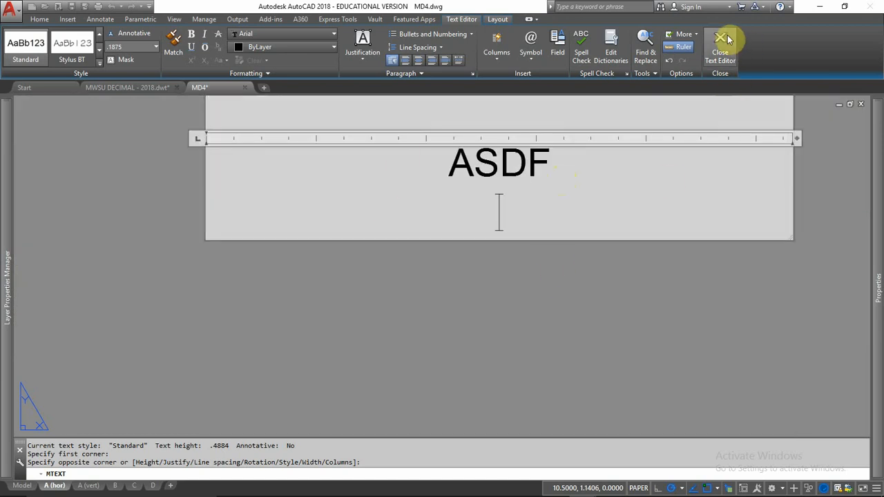
click(450, 322)
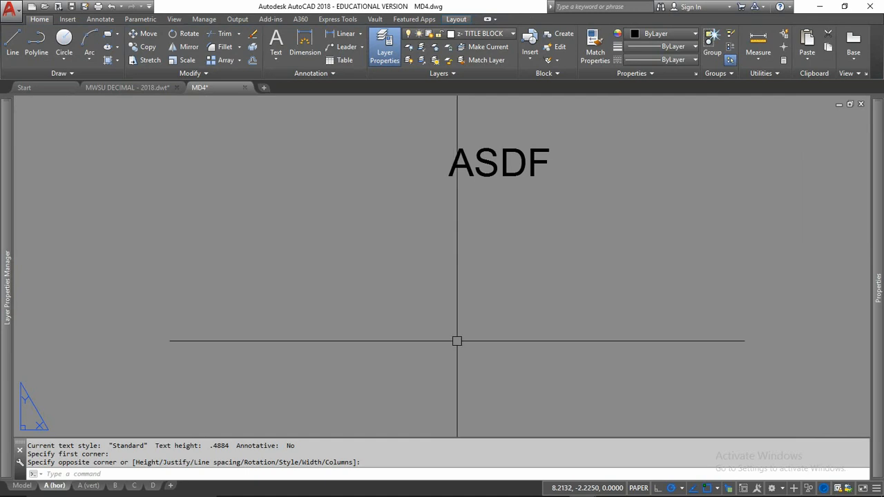
Move the sample text block by its middle grip to outside the sheet's right edge, and undo that move.
click(465, 298)
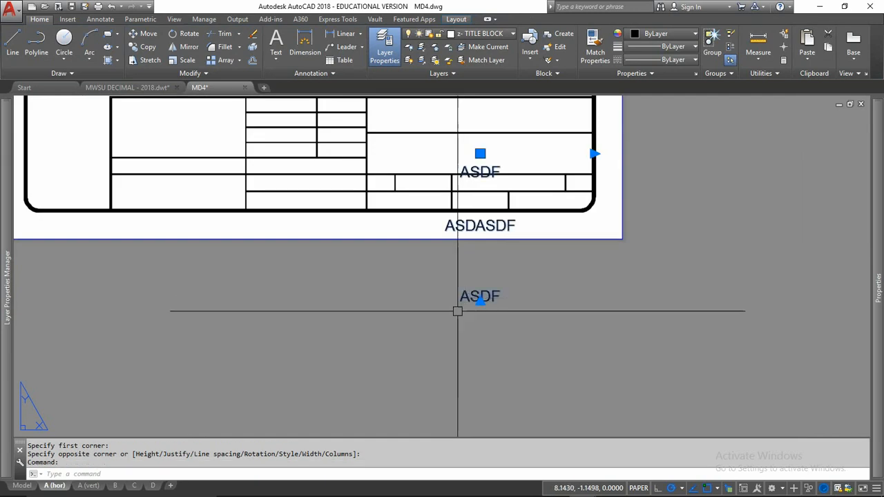
scroll(523, 382, down, 4)
click(506, 295)
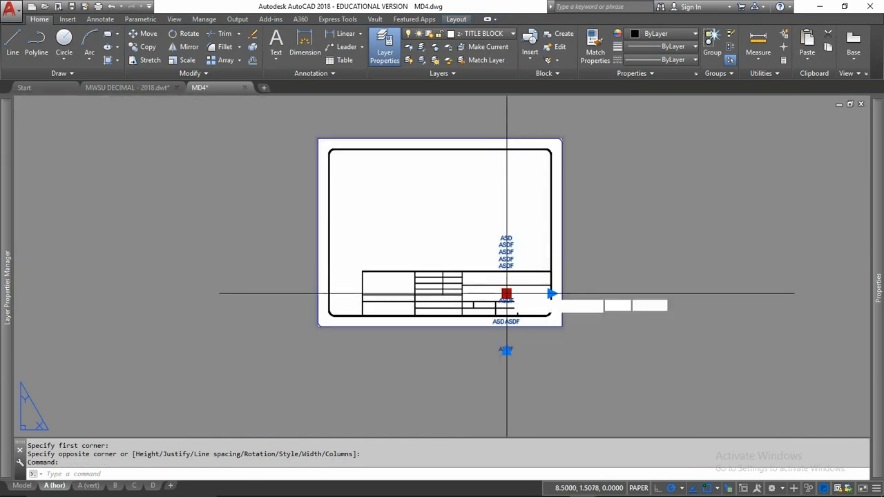
click(660, 219)
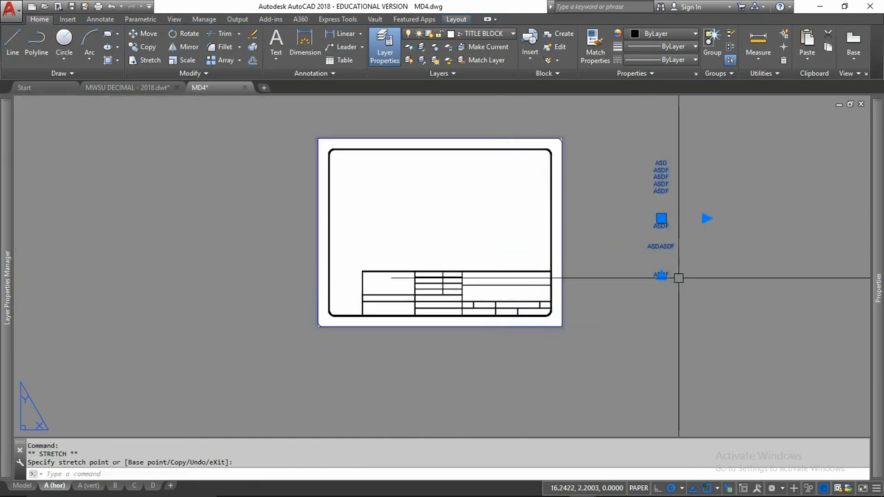
key(ctrl+z)
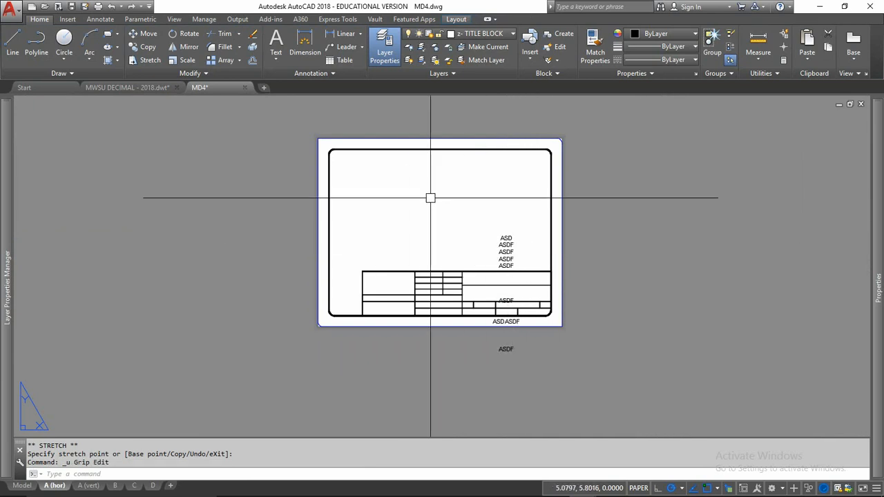
key(Escape)
Replace all the sample lines in the multiline text with PROJECT TITLE MULTIPLE LINES IF NEEDED.
double_click(506, 254)
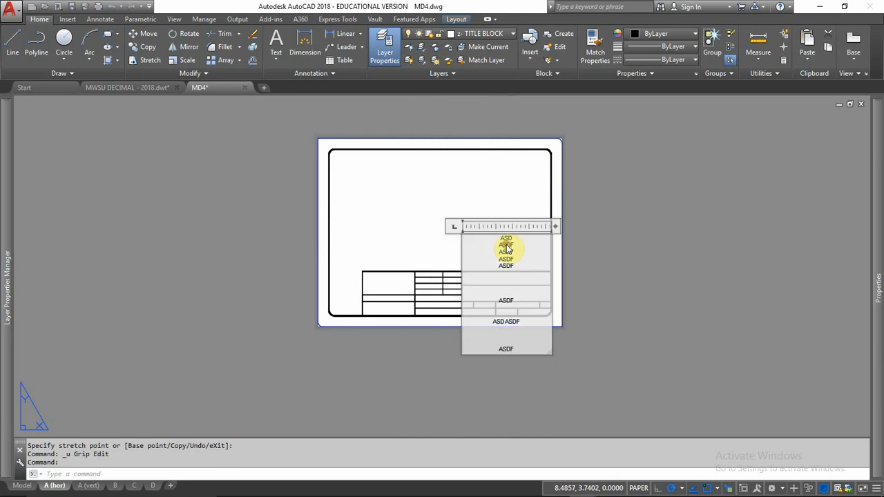
drag(514, 349, 449, 228)
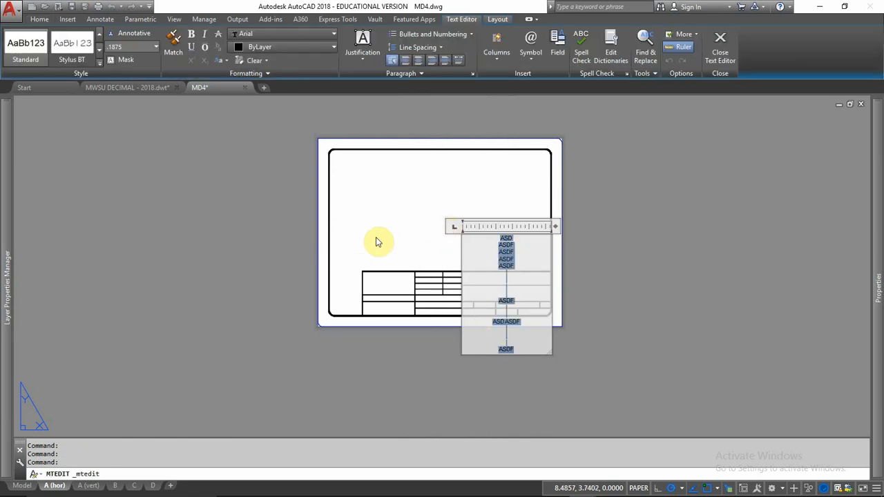
text(PROJECT TI)
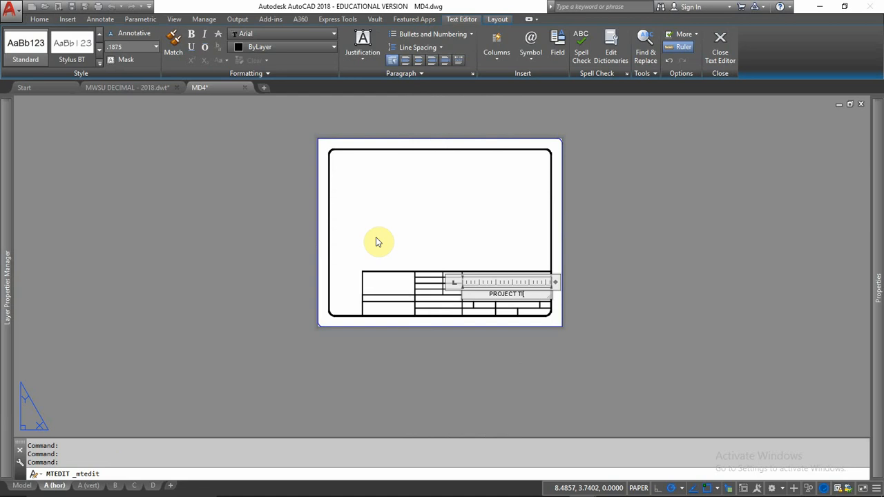
text(TLE MULTIPLE LINES)
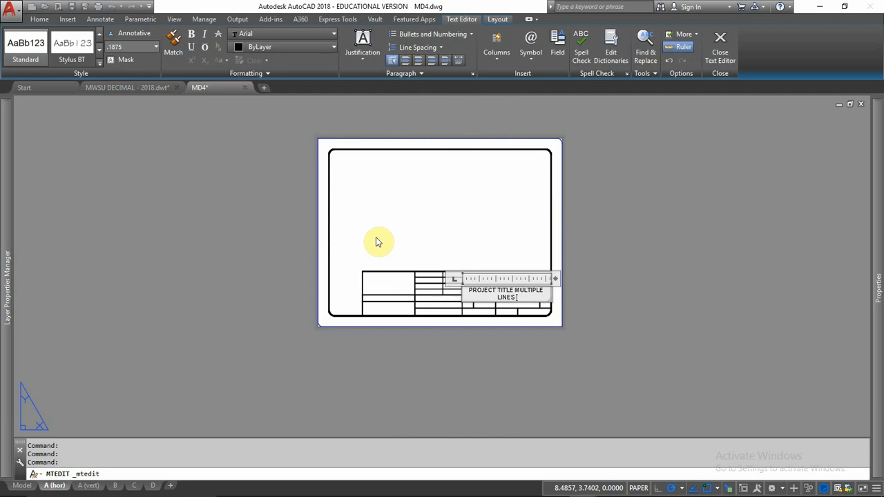
text( IF NEEDED)
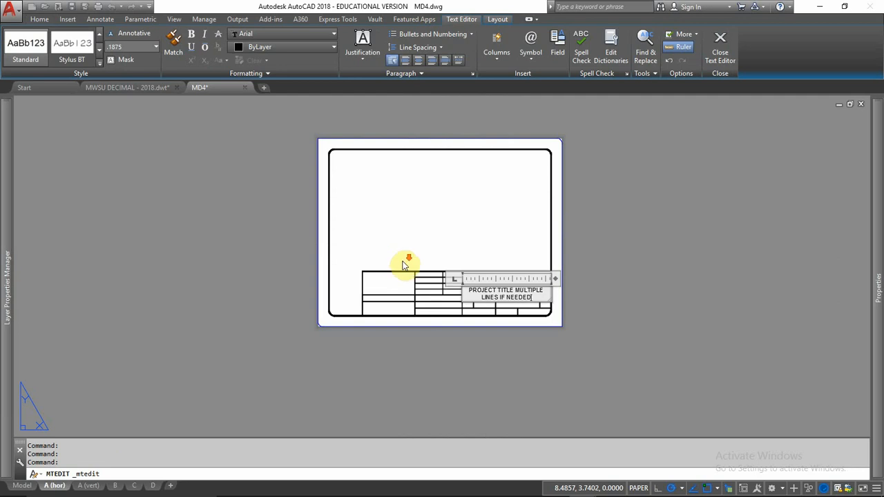
Break the title text before MULTIPLE so that MULTIPLE LINES IF NEEDED forms the second line, and finish editing.
scroll(477, 284, up, 8)
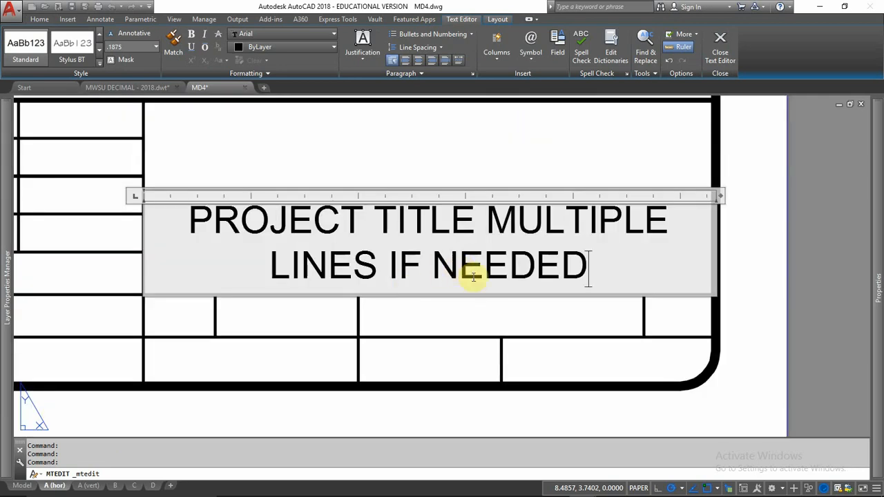
middle_drag(474, 277, 490, 288)
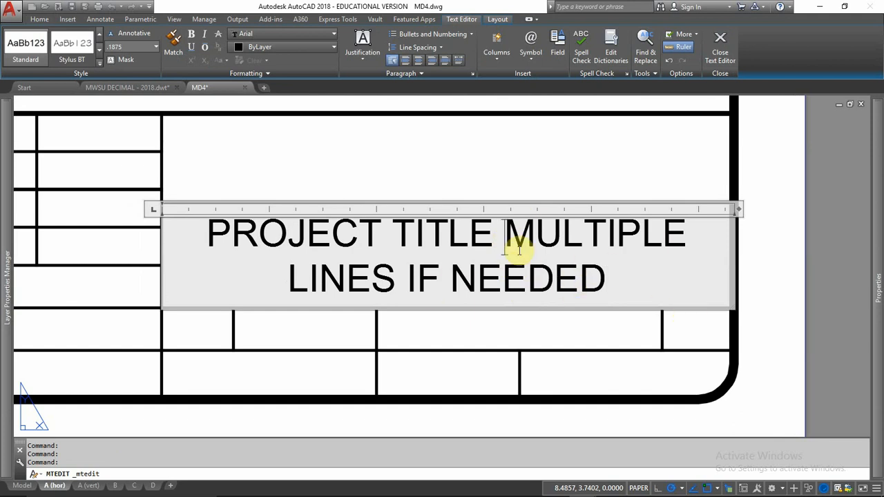
key(Return)
key(BackSpace)
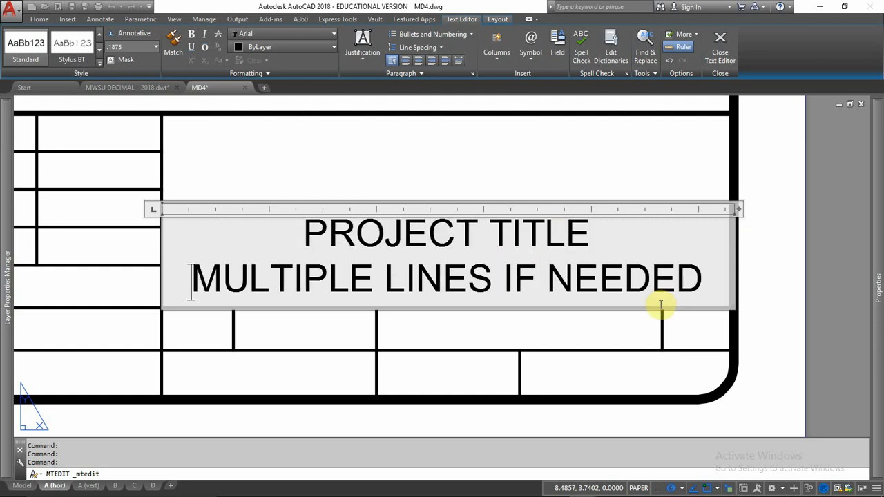
click(763, 343)
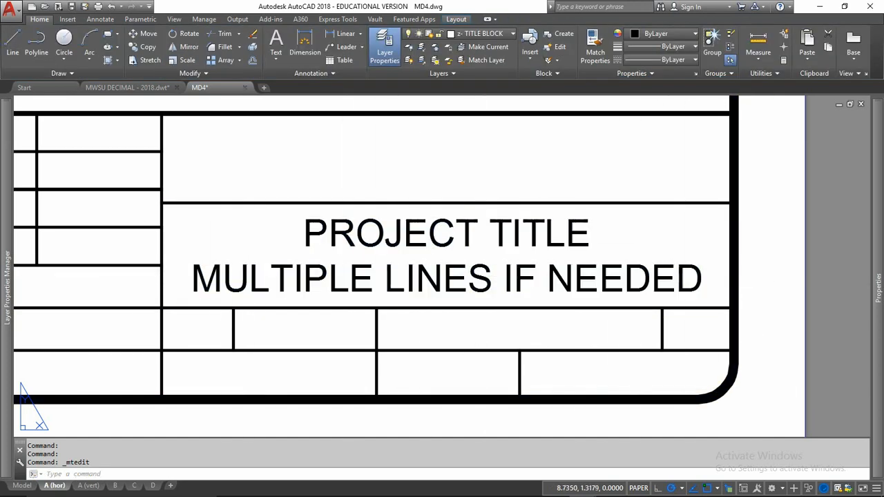
Delete the second line from the title text, leaving only PROJECT TITLE, and finish editing.
double_click(493, 282)
drag(701, 279, 202, 276)
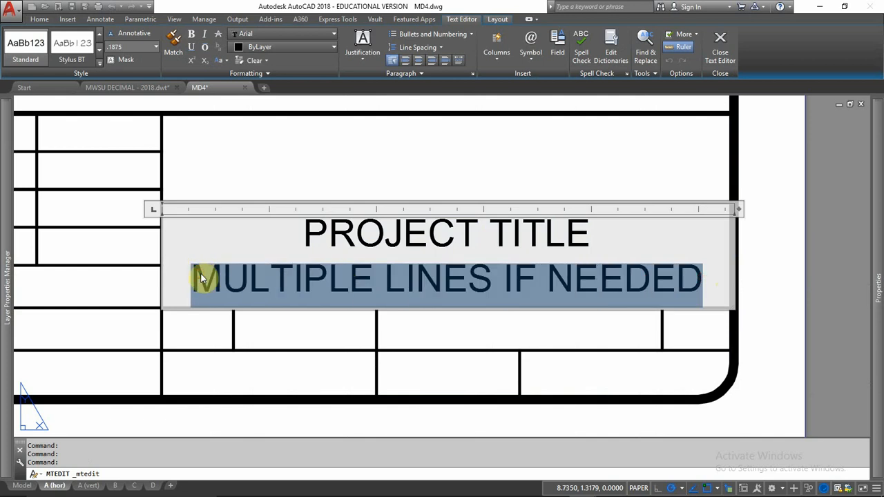
key(BackSpace)
key(BackSpace)
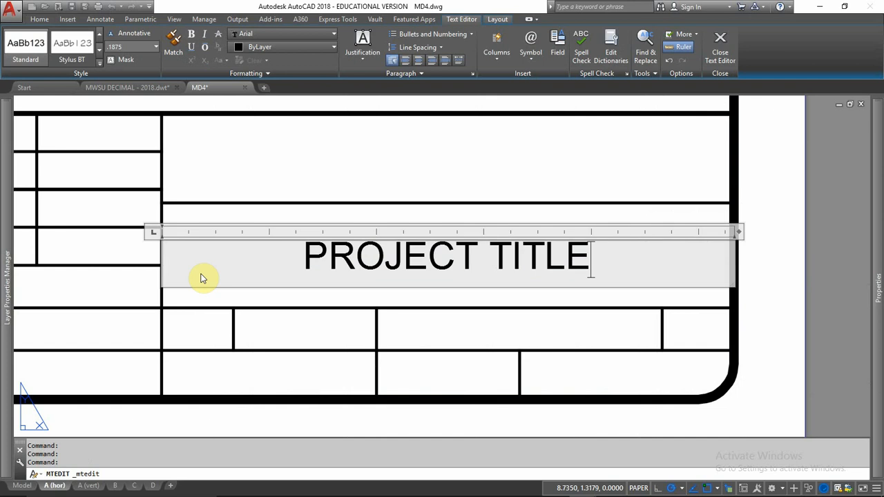
click(314, 182)
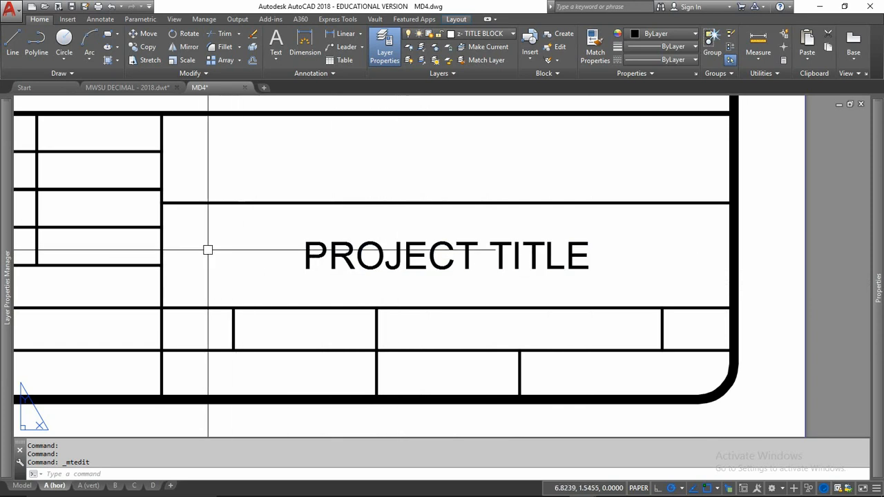
Add the second line MULTIPLE LINES IF NEEDED below PROJECT TITLE in the title text, and finish editing.
click(502, 257)
double_click(509, 265)
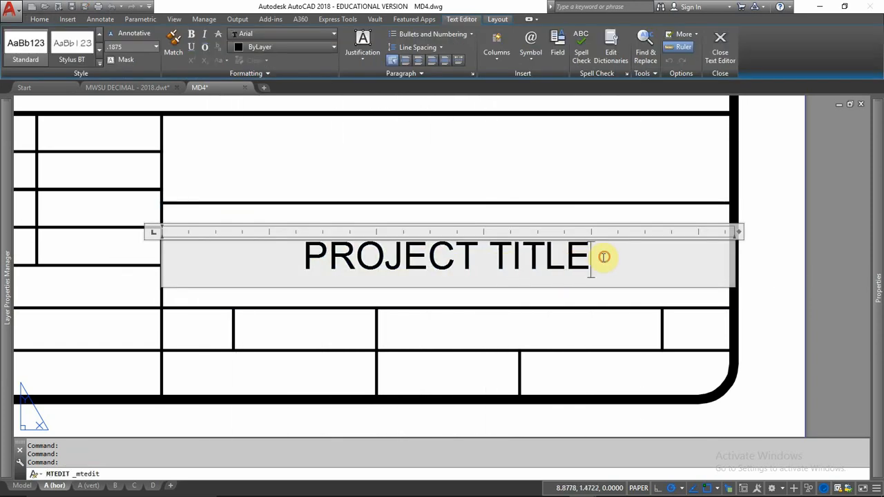
key(Return)
text(M)
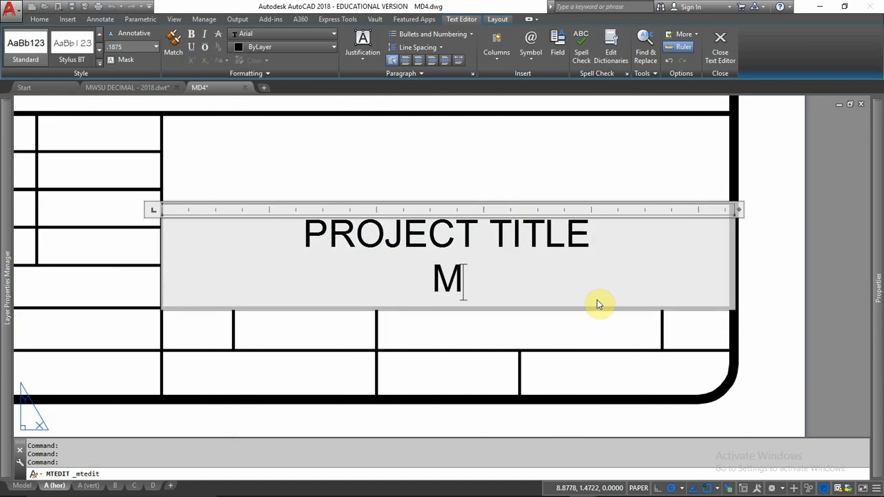
text(ULTIPLE LINES IF NEEDED)
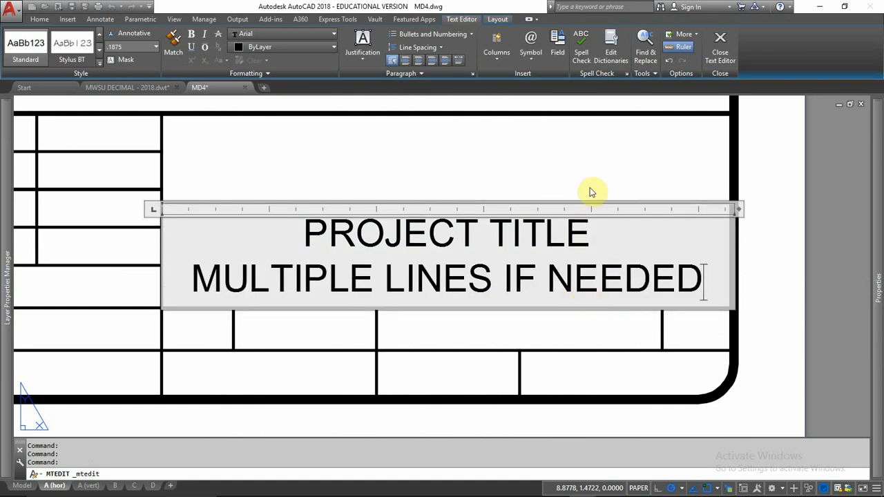
click(570, 157)
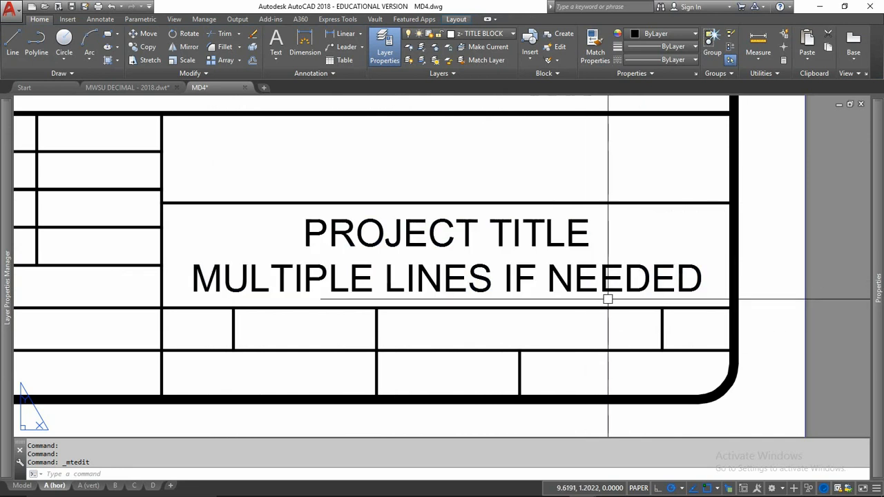
Put the project title text on the _NO PRINT layer, deselect it, and reselect it to check its layer.
click(556, 281)
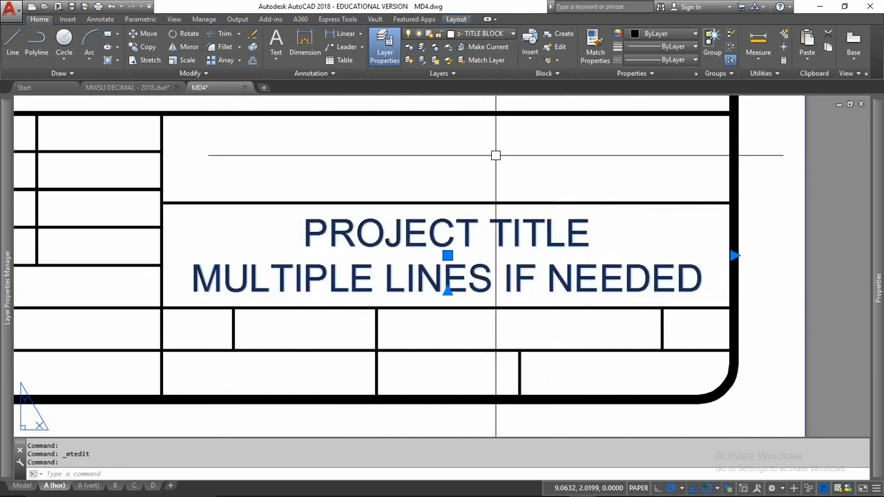
click(483, 39)
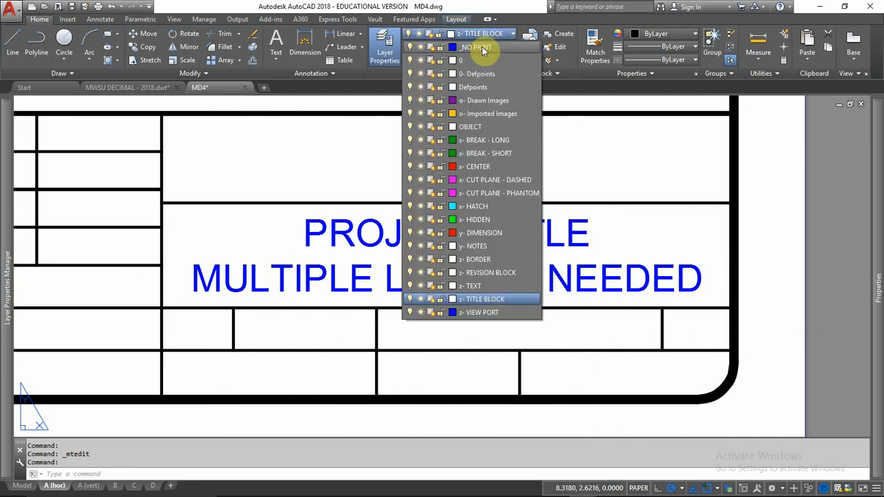
click(481, 46)
middle_drag(608, 156, 687, 180)
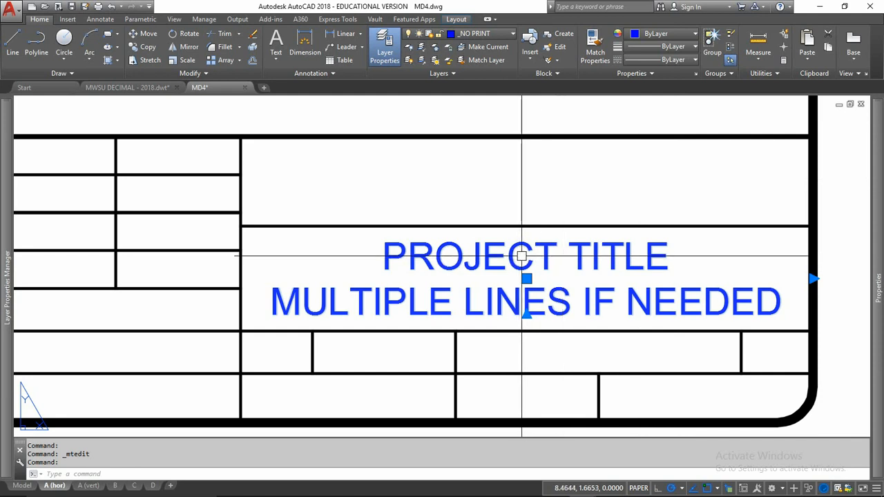
key(Escape)
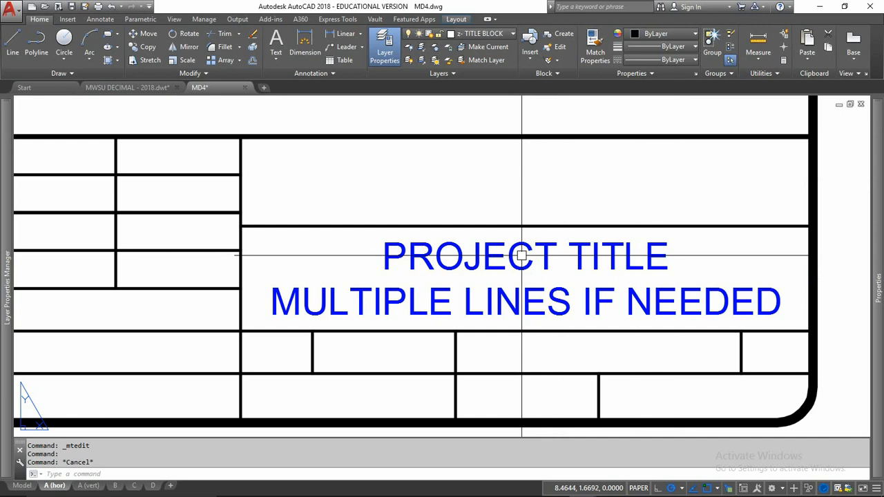
click(518, 256)
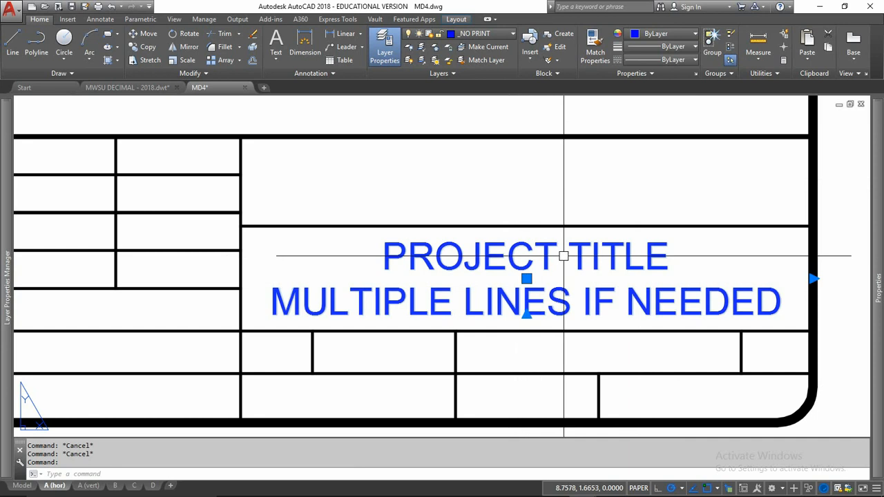
Deselect the project title text and make _NO PRINT the current layer.
key(Escape)
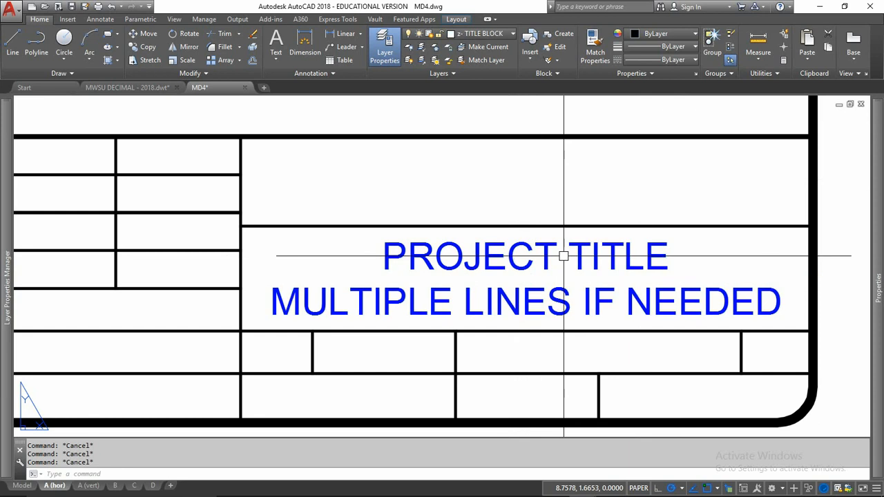
middle_drag(586, 352, 734, 344)
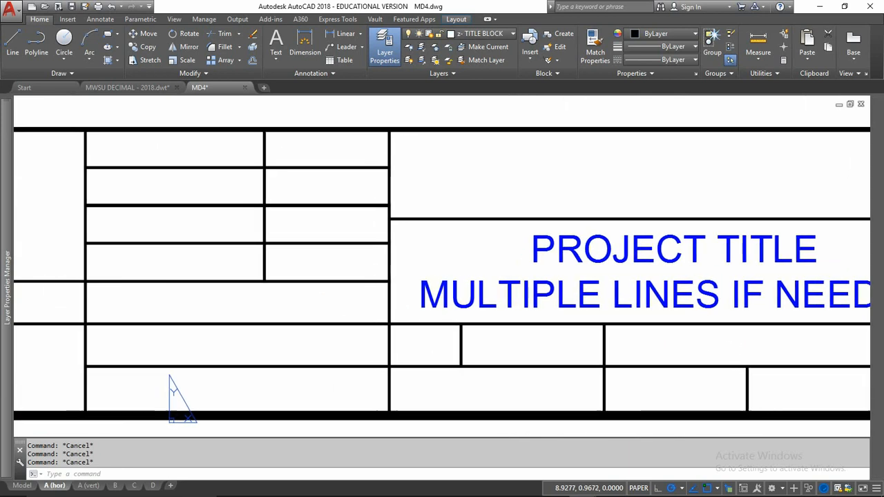
click(505, 32)
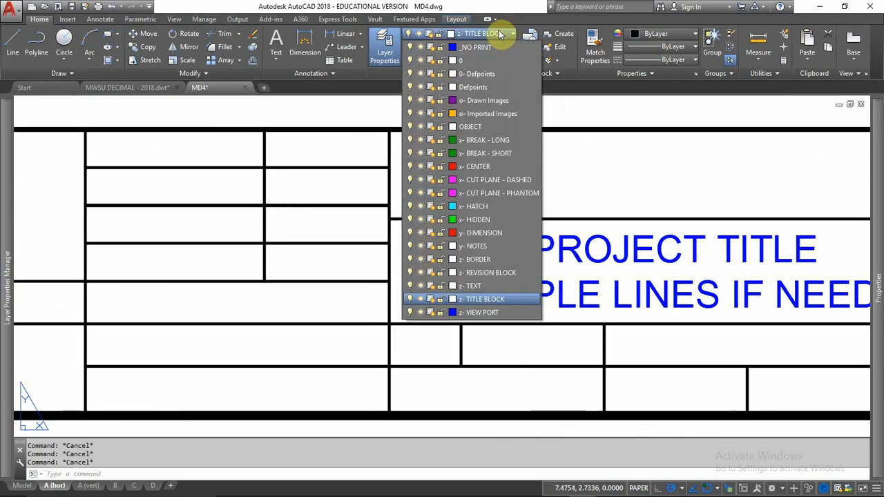
click(469, 45)
Draw a 1/32 by 1/32 rectangle inside the second-row cell of the grid left of the project title.
middle_drag(223, 167, 401, 207)
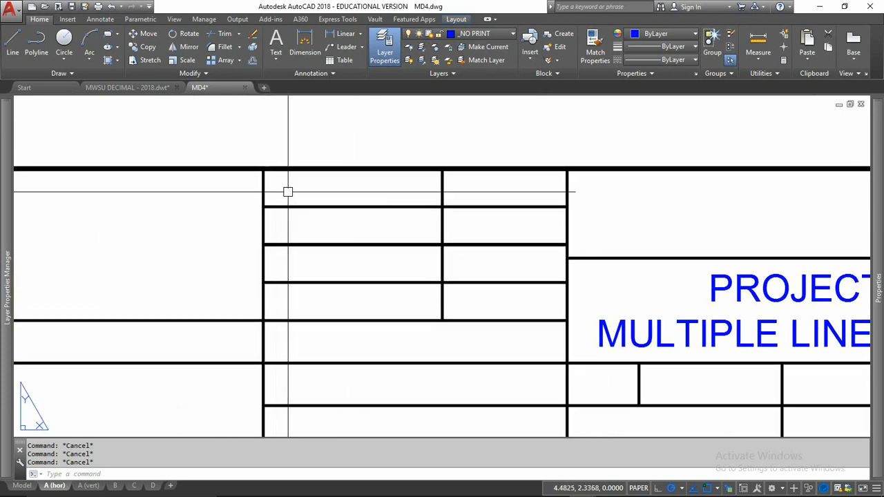
scroll(273, 207, up, 6)
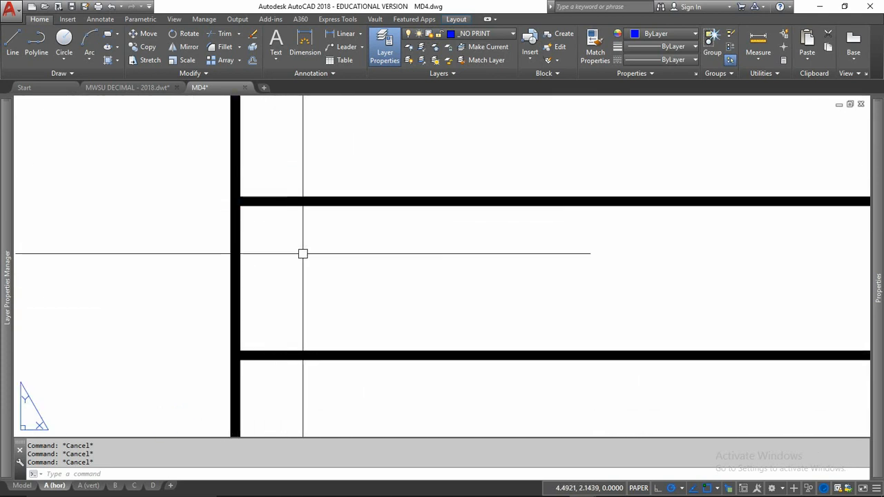
key(Return)
click(302, 307)
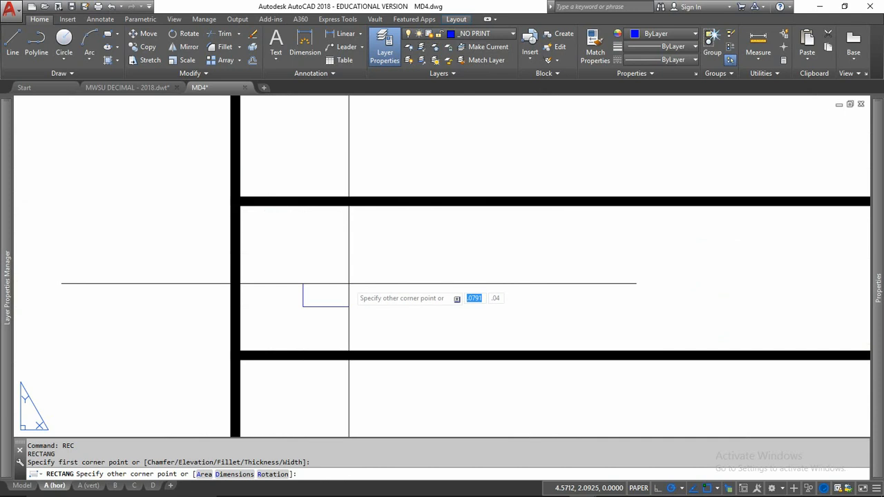
text(1/32)
key(Tab)
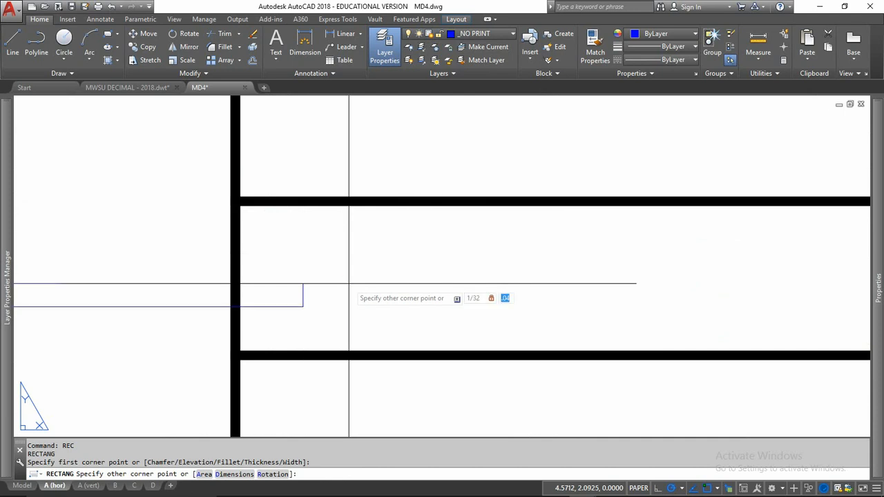
key(Return)
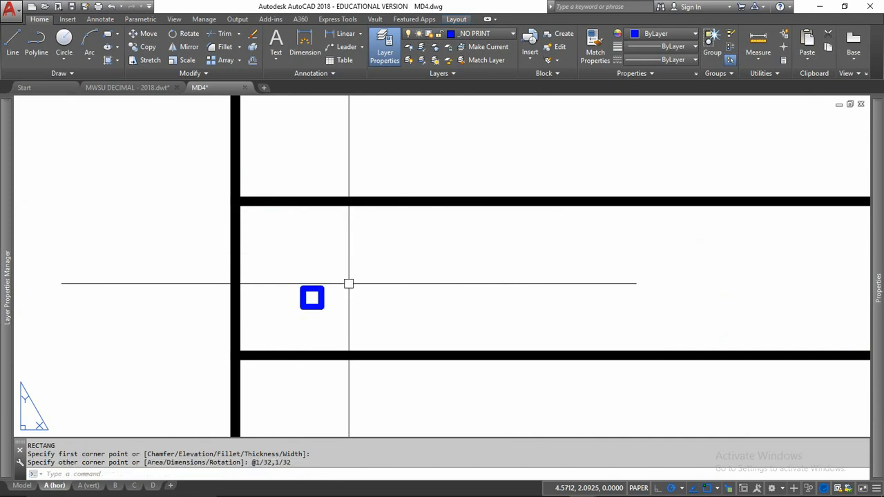
Set the small square's lineweight to 0.000" and deselect it.
click(345, 277)
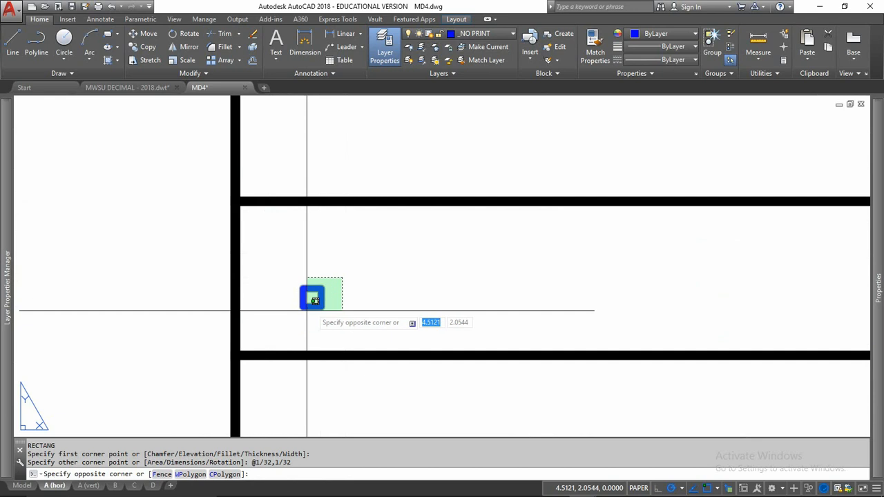
click(306, 311)
click(673, 59)
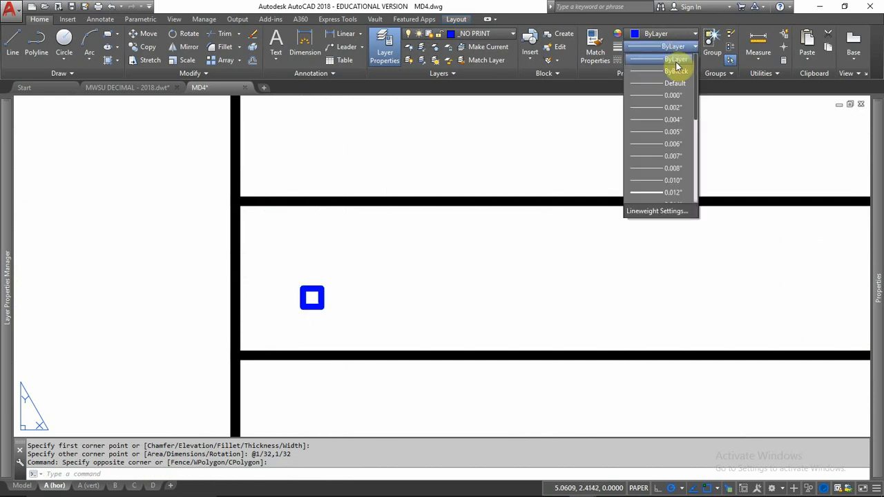
click(673, 97)
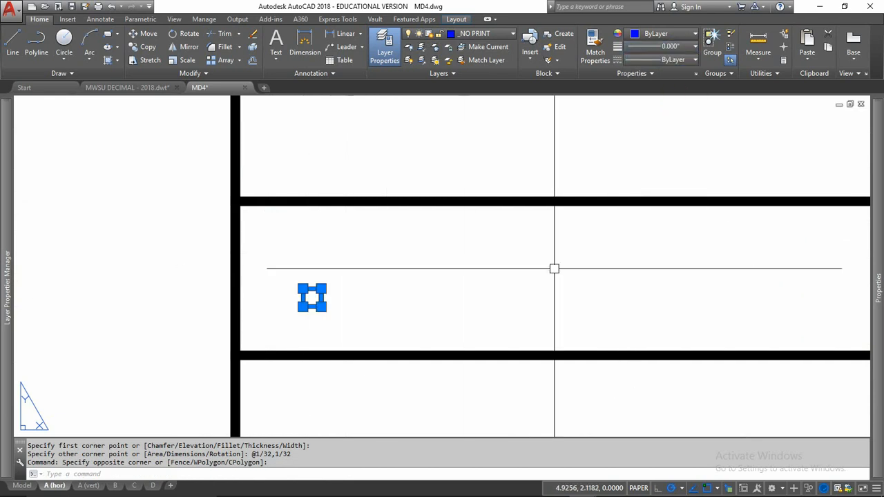
key(Escape)
key(Escape)
key(Escape)
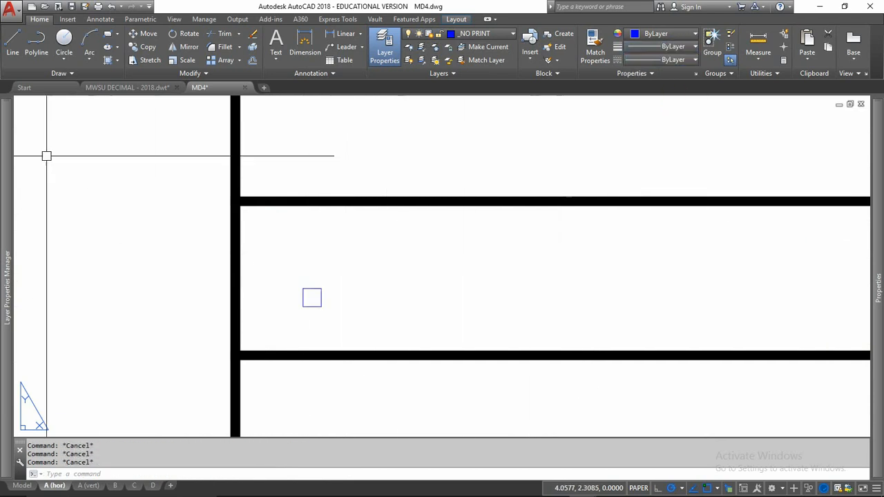
Set the lineweight of the _NO PRINT and z- VIEW PORT layers to 0.000".
mouse_move(12, 147)
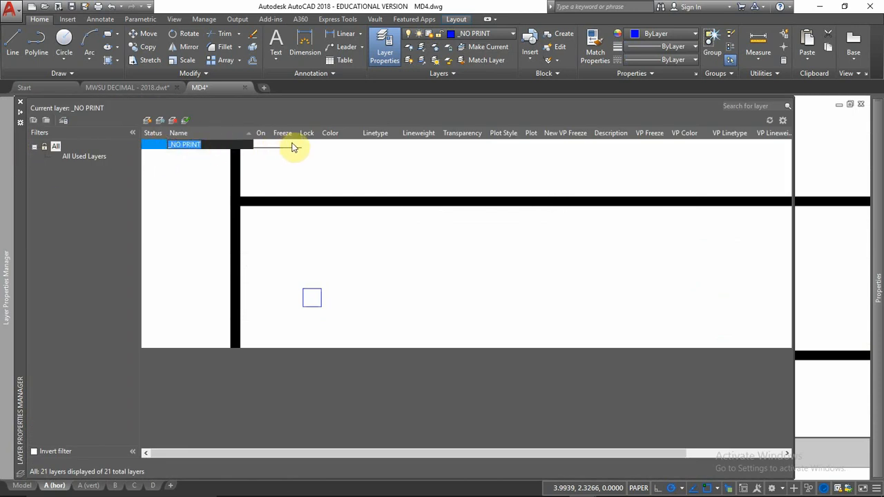
click(423, 147)
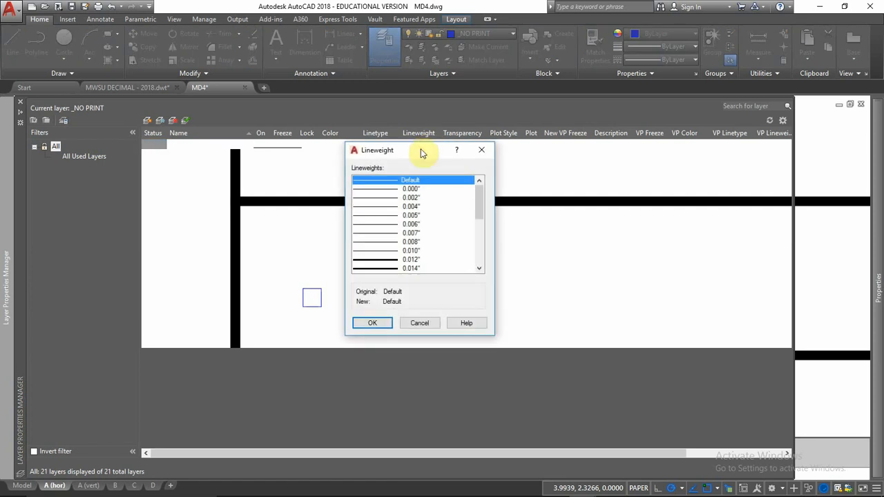
click(412, 189)
click(382, 329)
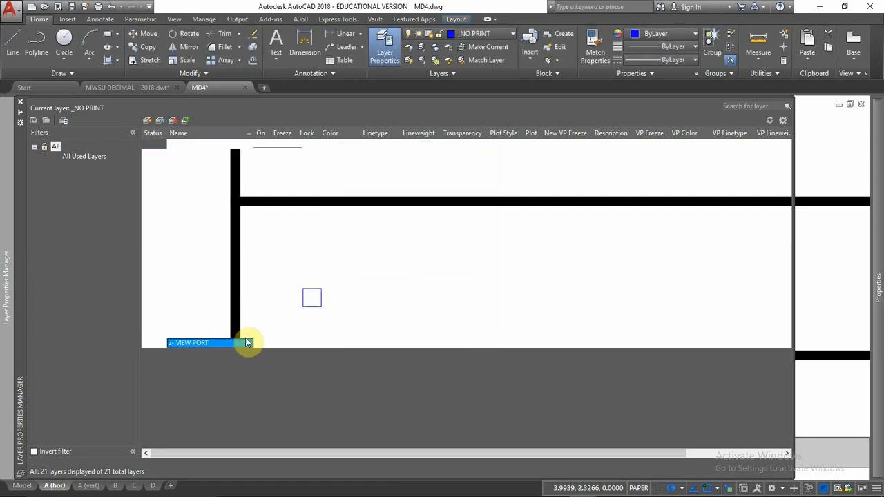
click(422, 343)
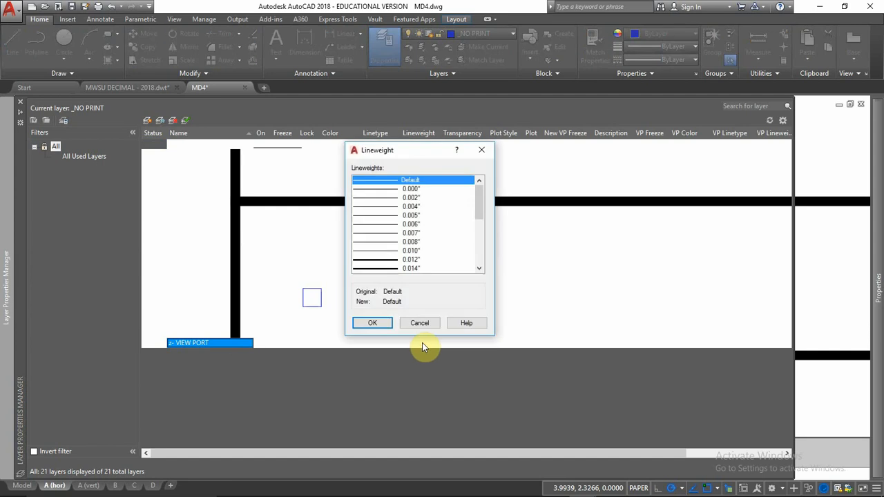
click(412, 189)
click(373, 322)
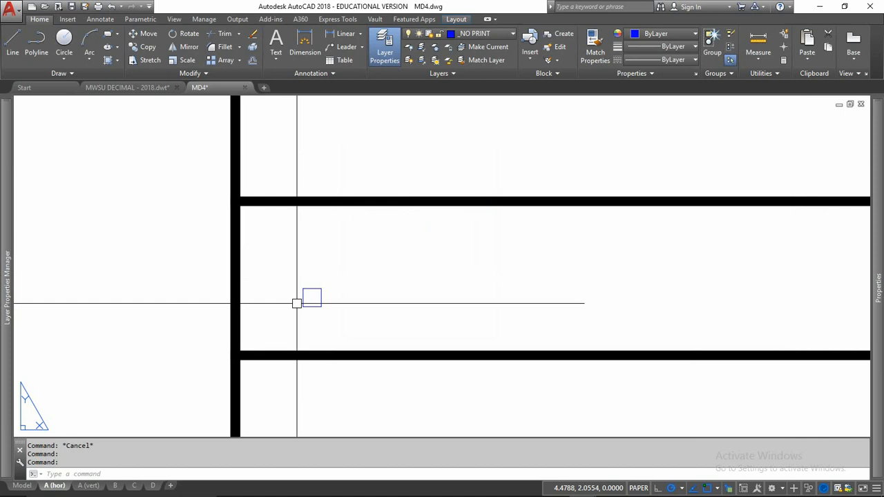
Set the small square's lineweight to ByLayer and deselect it.
click(333, 279)
click(282, 311)
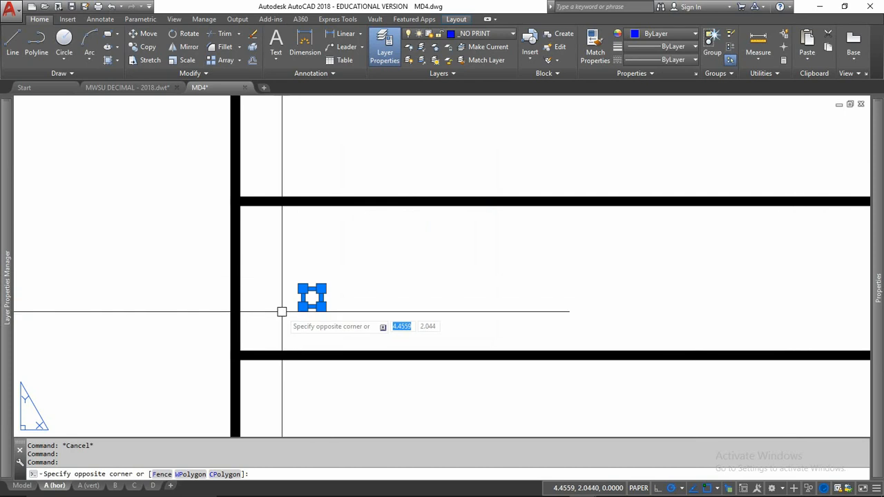
click(665, 60)
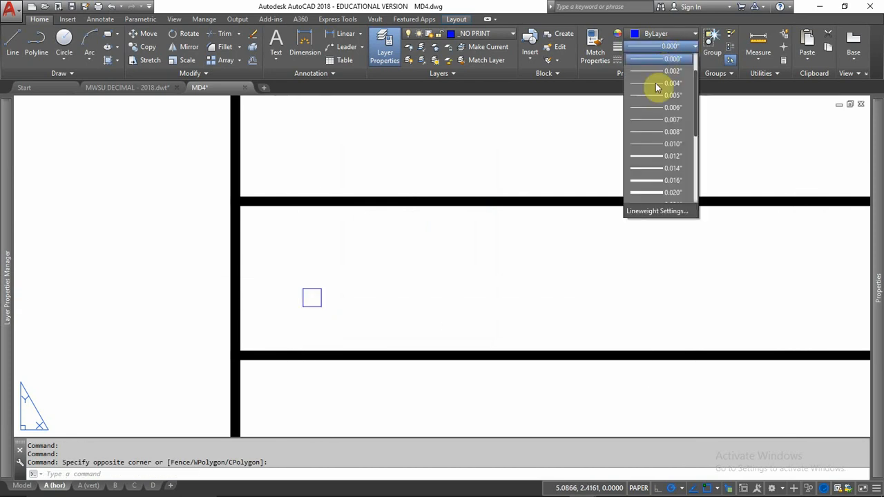
scroll(657, 87, up, 1)
click(670, 60)
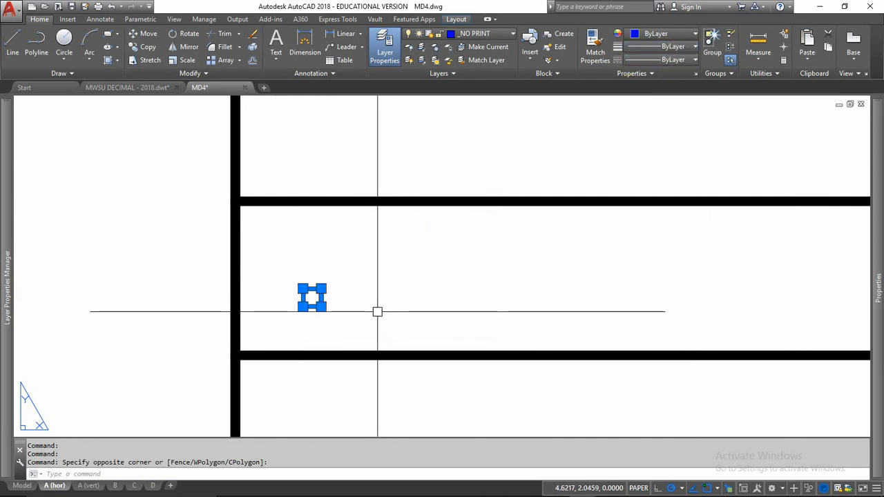
key(Escape)
key(Escape)
key(Escape)
Move the small square by its upper-left corner onto the upper-left corner of the second-row cell.
scroll(314, 311, up, 4)
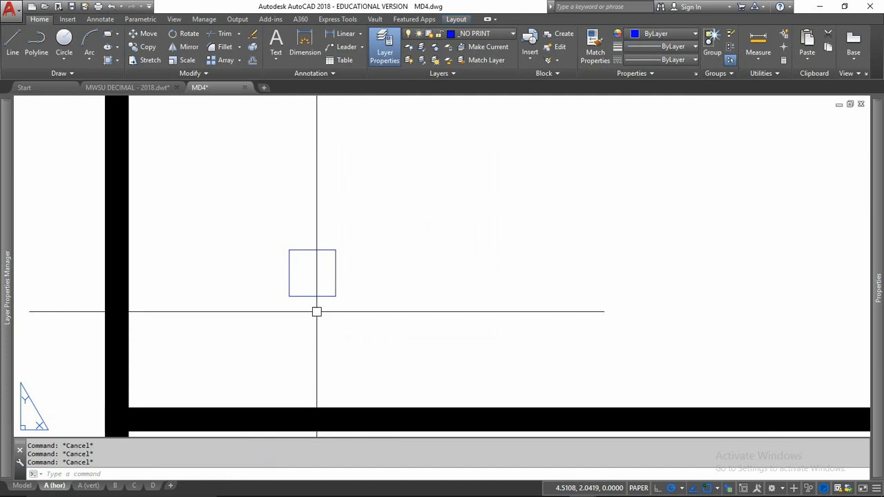
middle_drag(375, 333, 512, 390)
scroll(512, 389, down, 2)
click(502, 326)
click(451, 369)
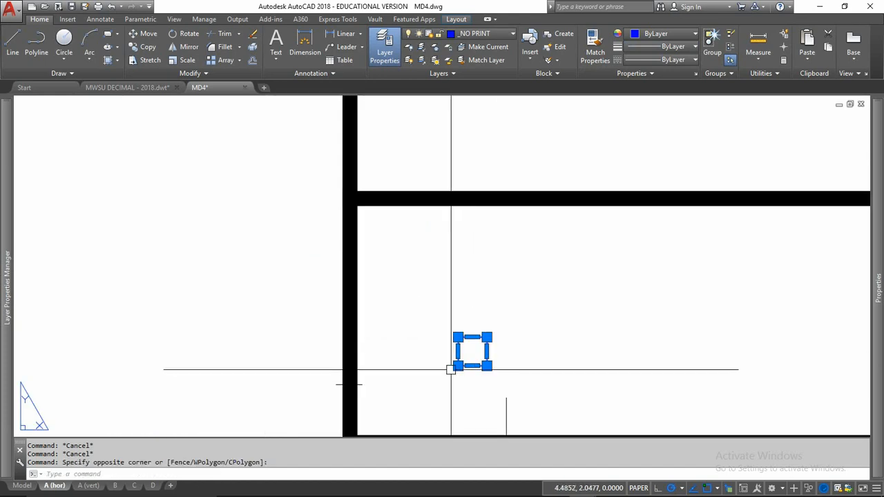
click(145, 33)
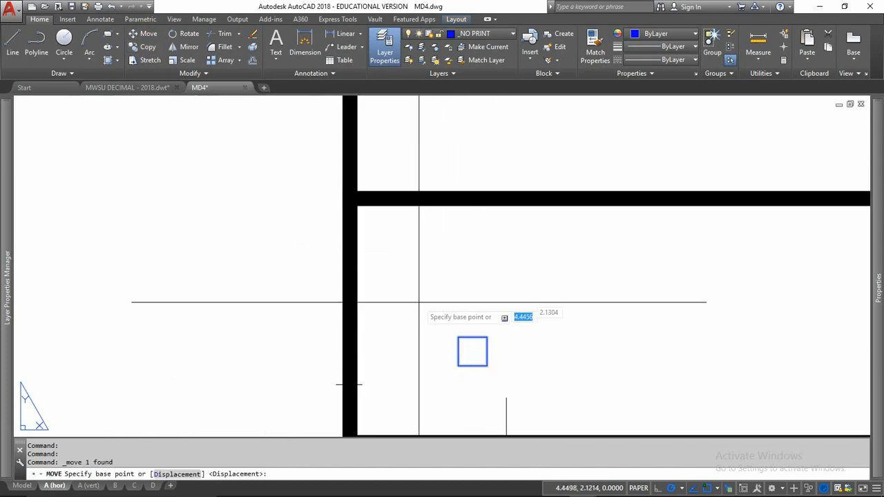
click(458, 338)
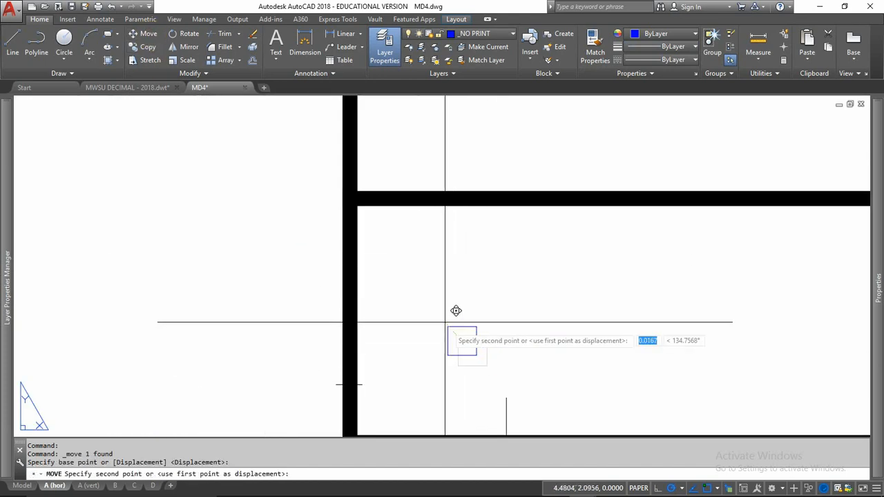
click(350, 199)
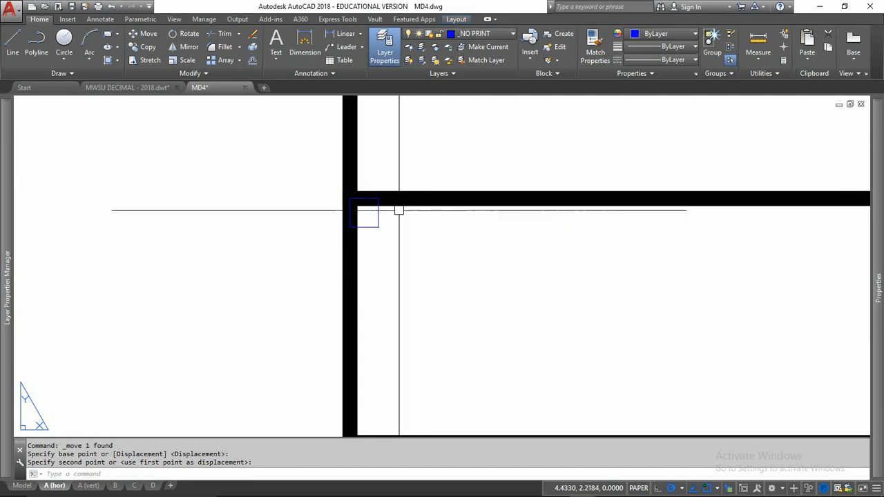
scroll(379, 207, up, 2)
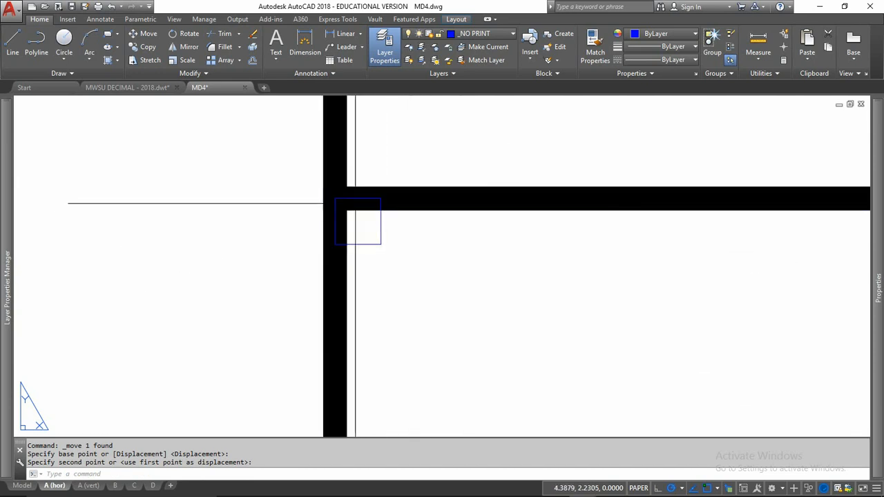
scroll(290, 282, down, 3)
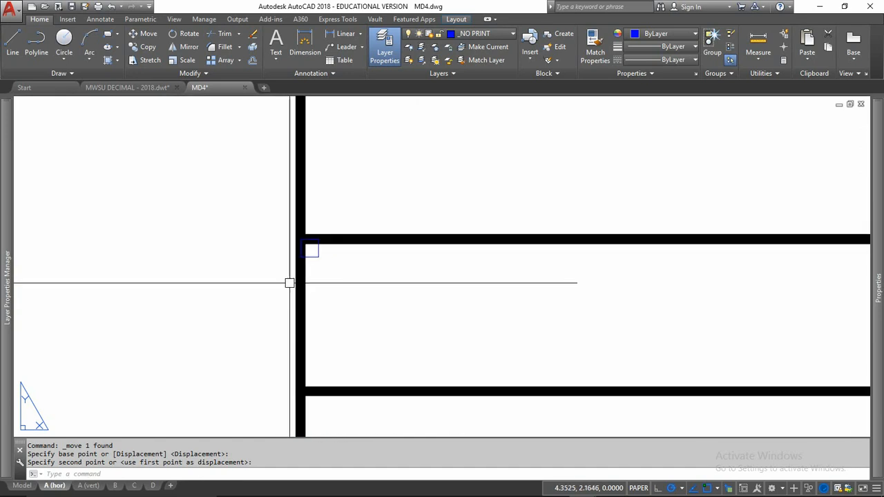
middle_drag(314, 300, 333, 286)
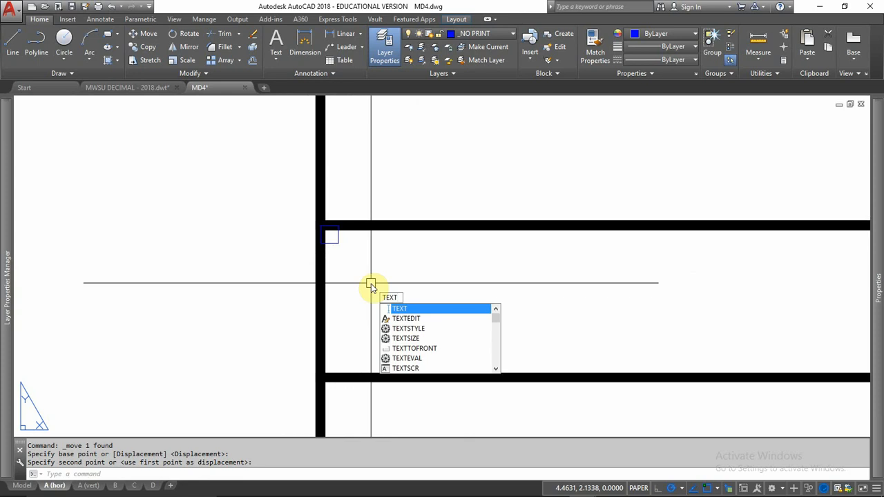
key(Escape)
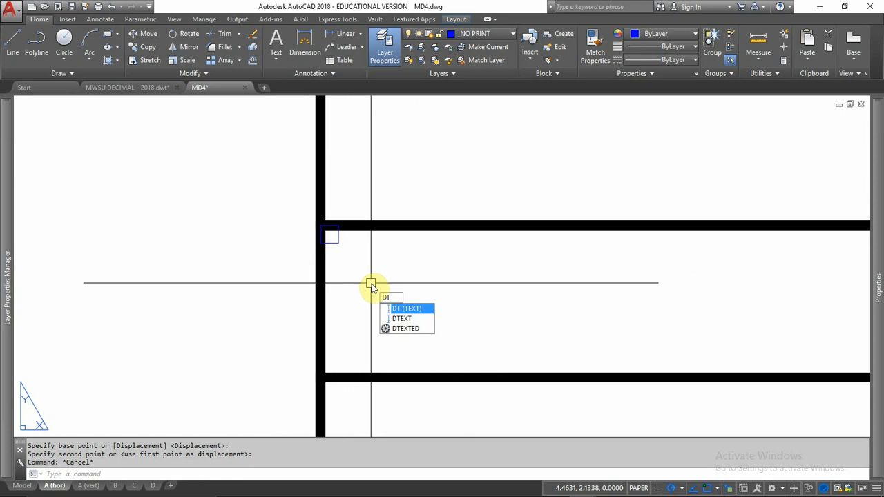
key(Escape)
key(Escape)
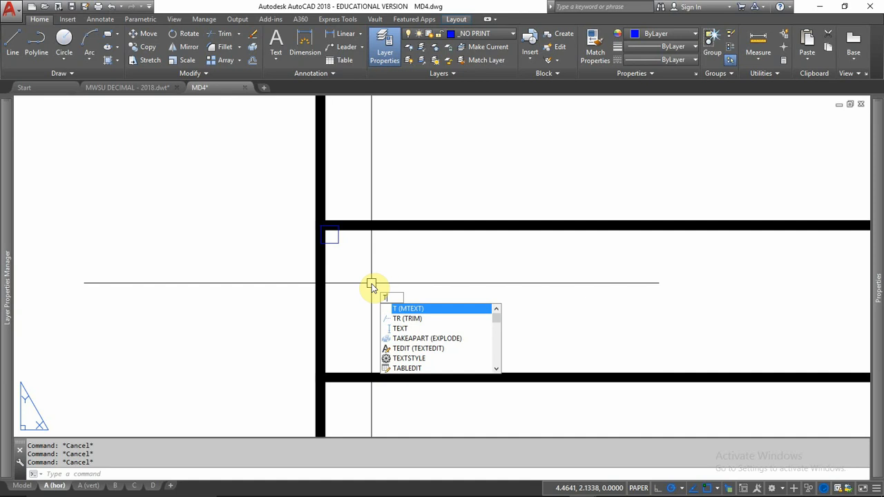
key(Escape)
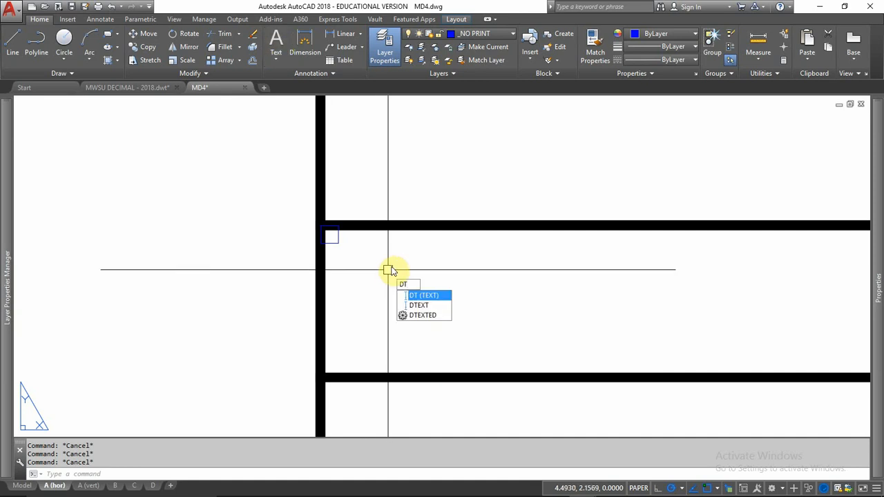
Add single-line text DRAWN at the small square's lower-right corner with a height of 1/16 and no rotation.
key(Return)
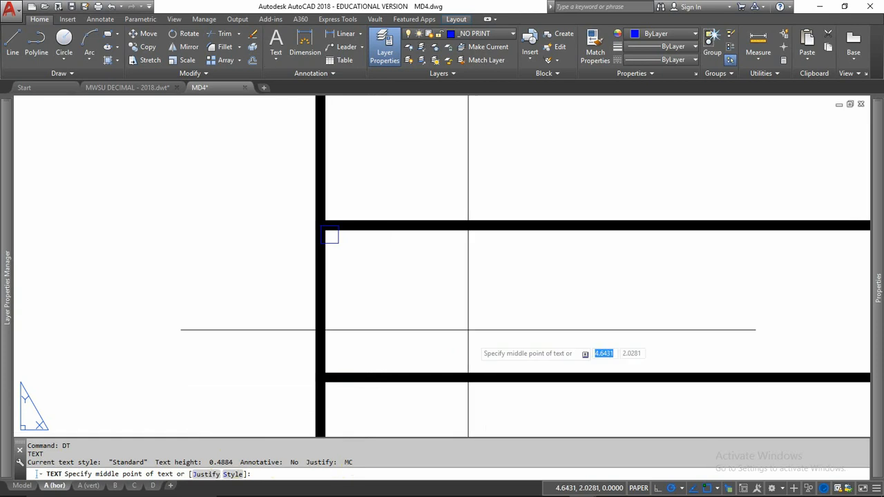
click(338, 243)
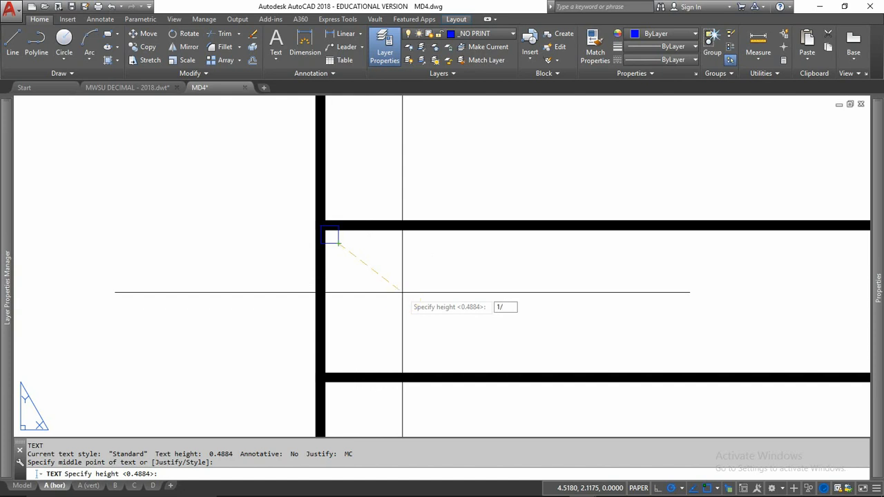
key(Return)
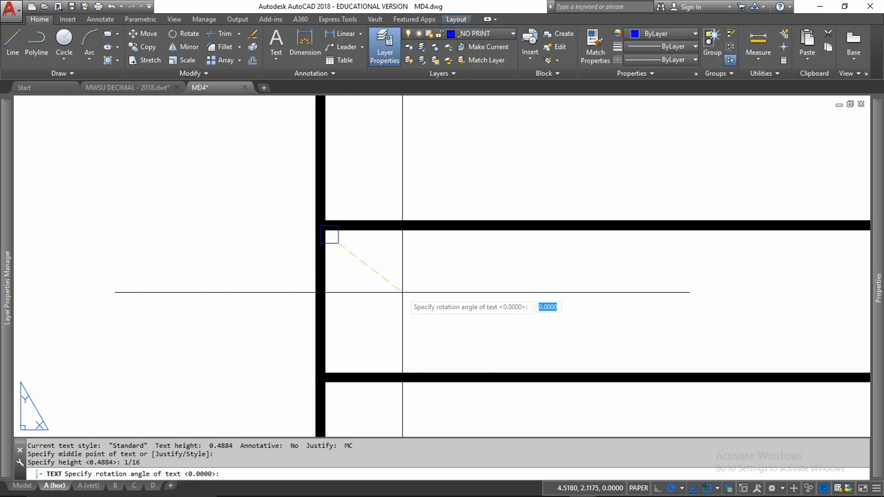
key(Return)
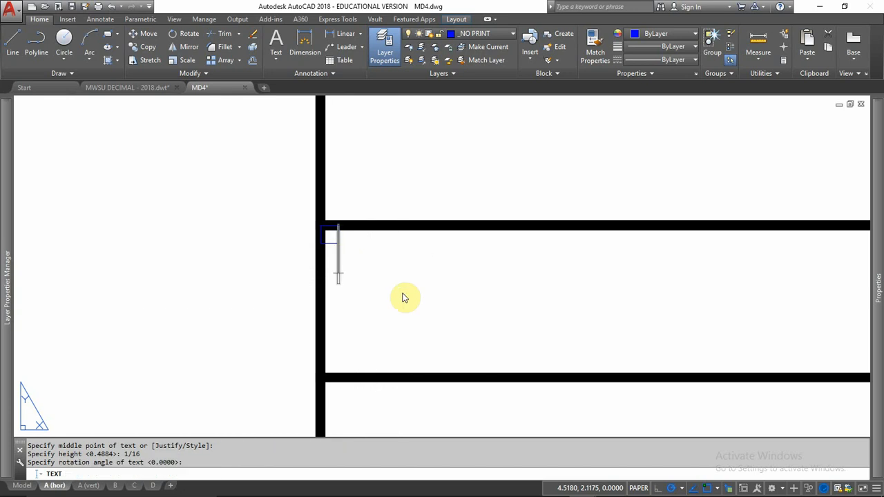
text(DRAWN)
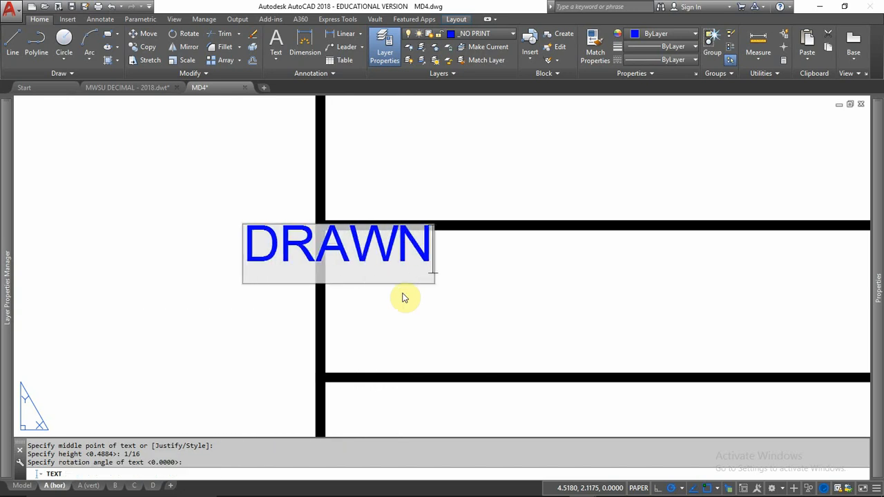
click(504, 337)
key(Escape)
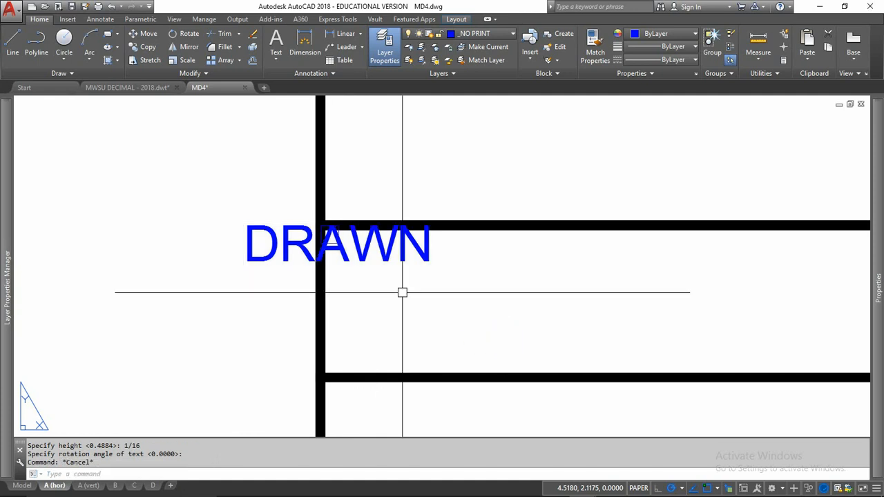
Examine where the DRAWN text sits relative to the square and check the Text command's current justification.
click(404, 261)
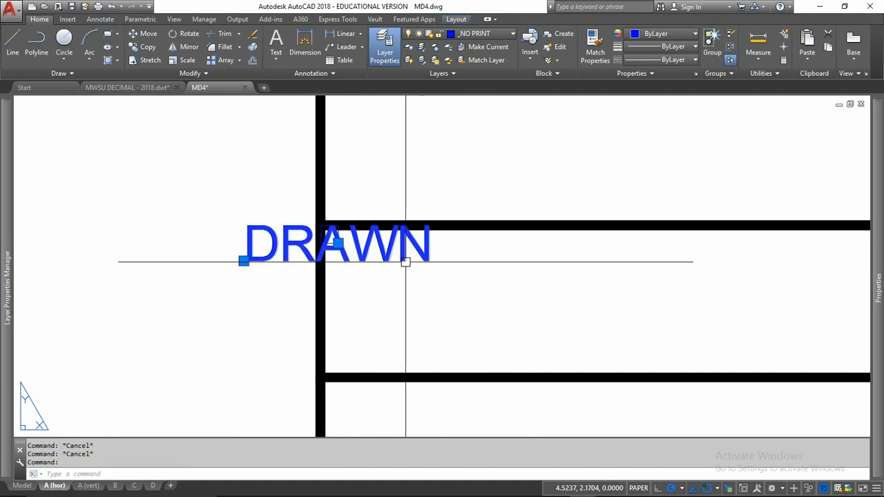
mouse_move(878, 300)
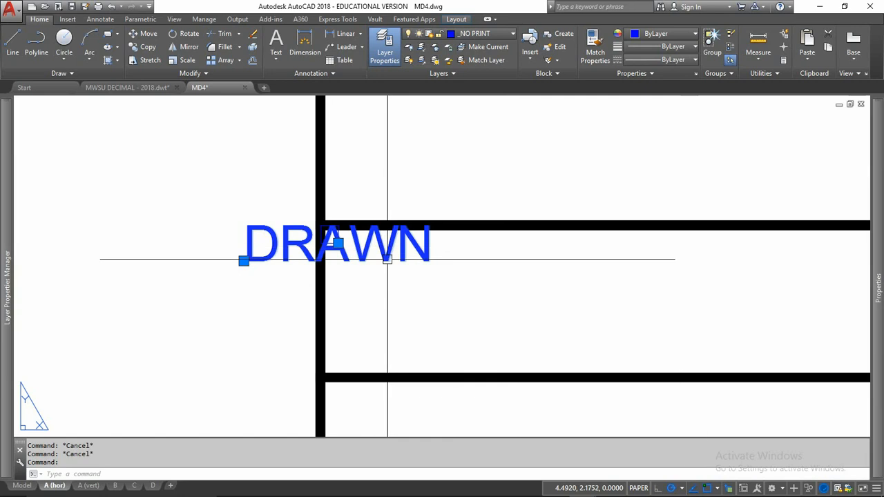
scroll(337, 243, up, 6)
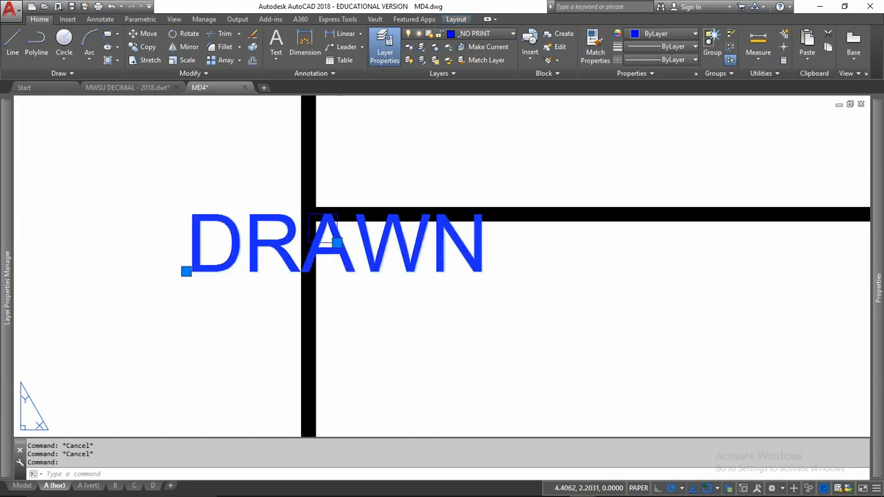
scroll(337, 244, down, 3)
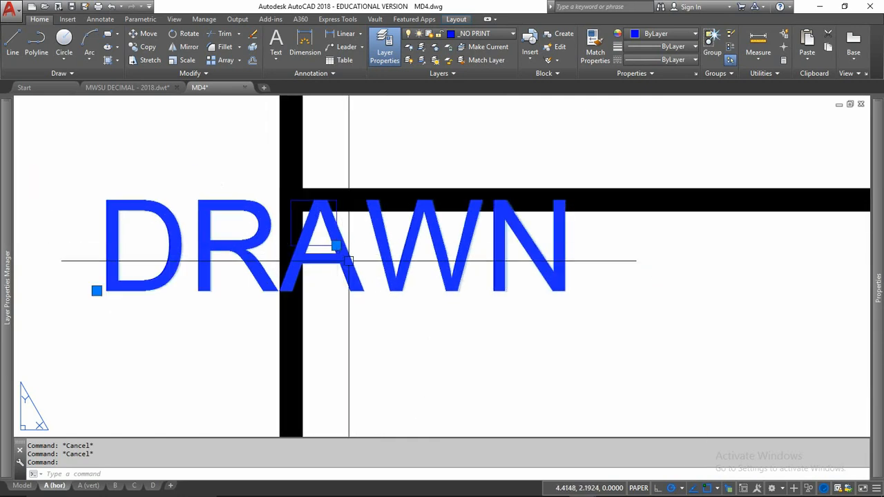
key(Escape)
text(DT)
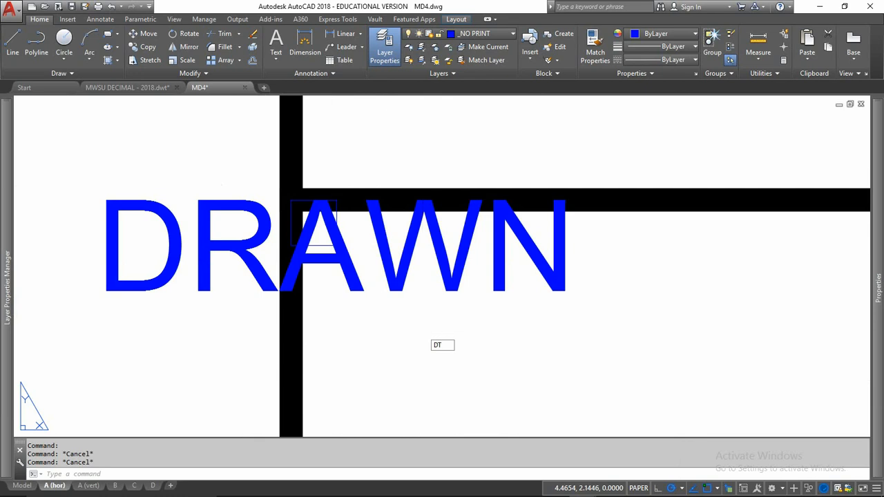
key(Return)
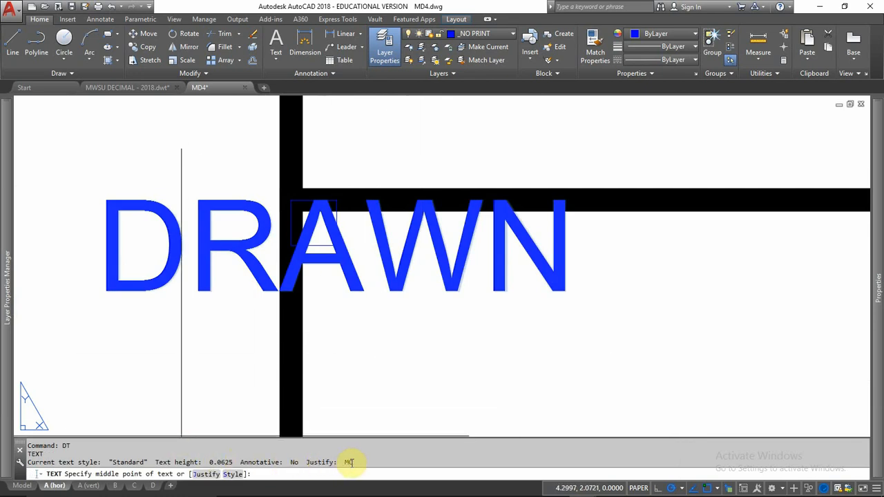
key(Escape)
key(Escape)
key(Escape)
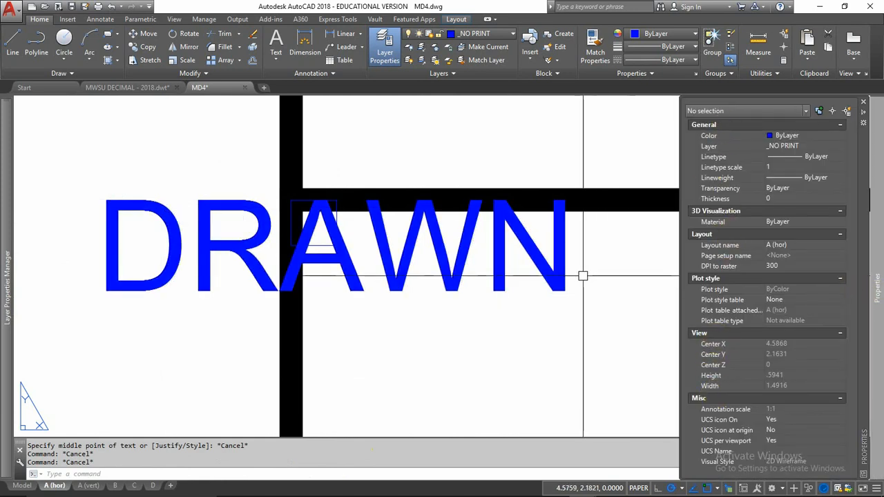
Set the DRAWN text's justification to Top left and deselect it.
click(598, 256)
click(540, 249)
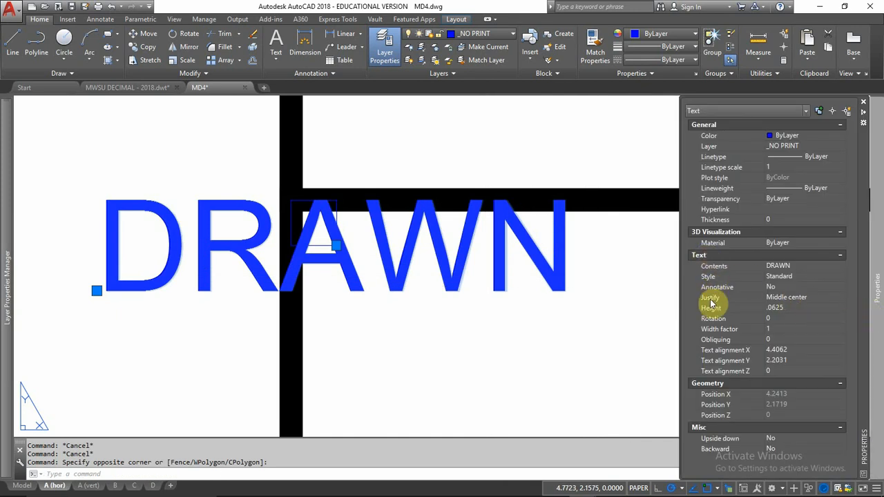
click(817, 297)
click(840, 298)
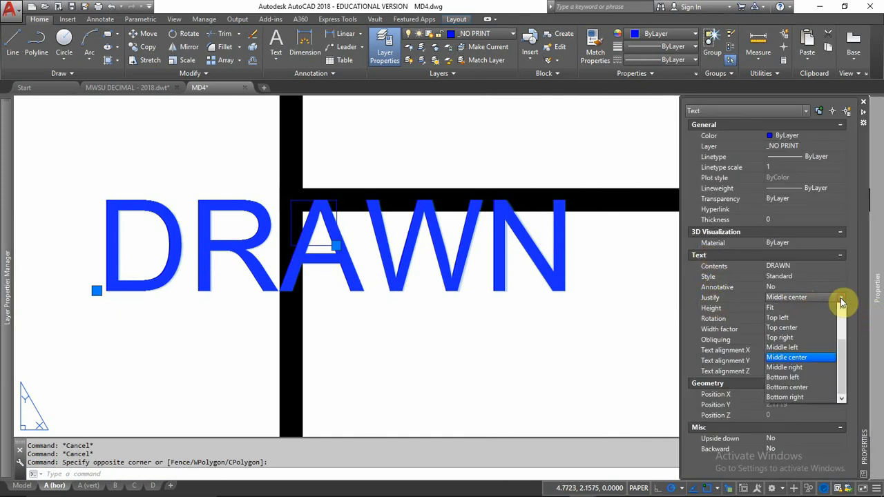
click(809, 316)
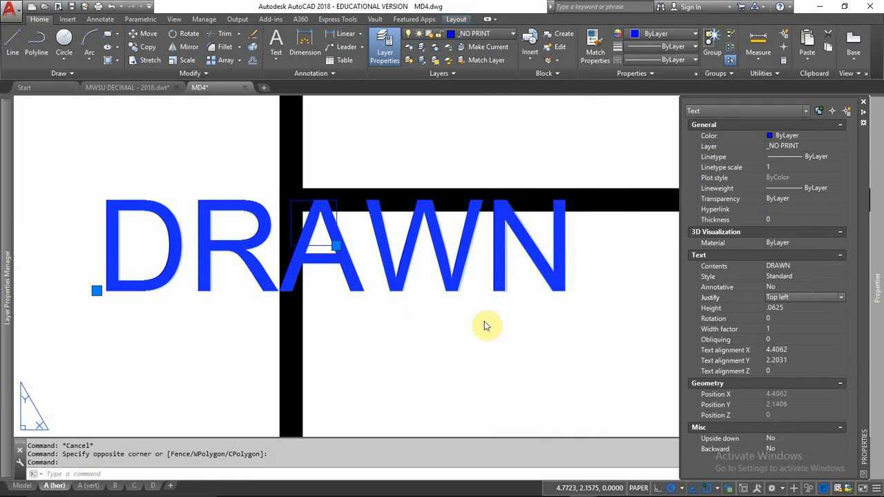
key(ctrl+1)
key(Escape)
key(Escape)
scroll(189, 270, down, 3)
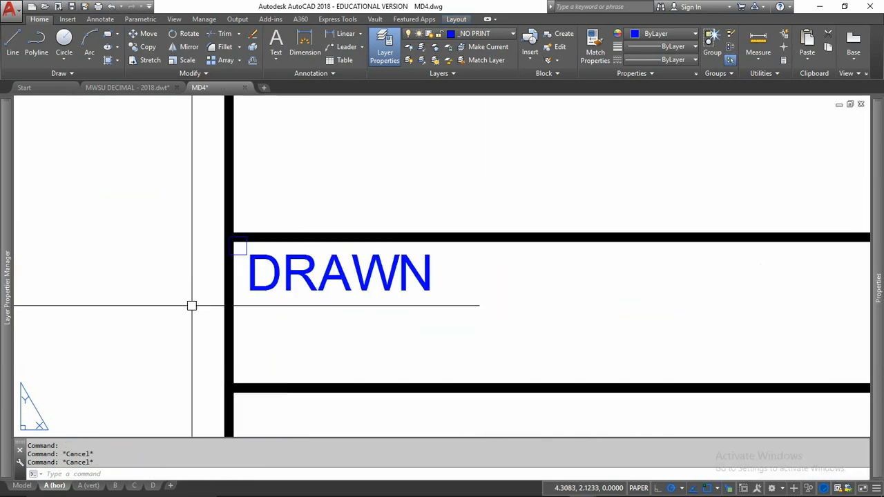
scroll(302, 219, down, 4)
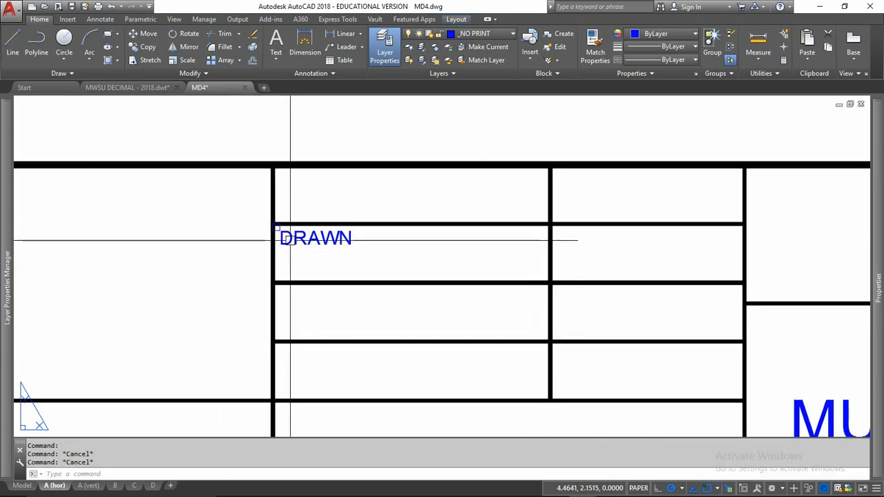
scroll(299, 266, up, 4)
click(321, 274)
click(269, 229)
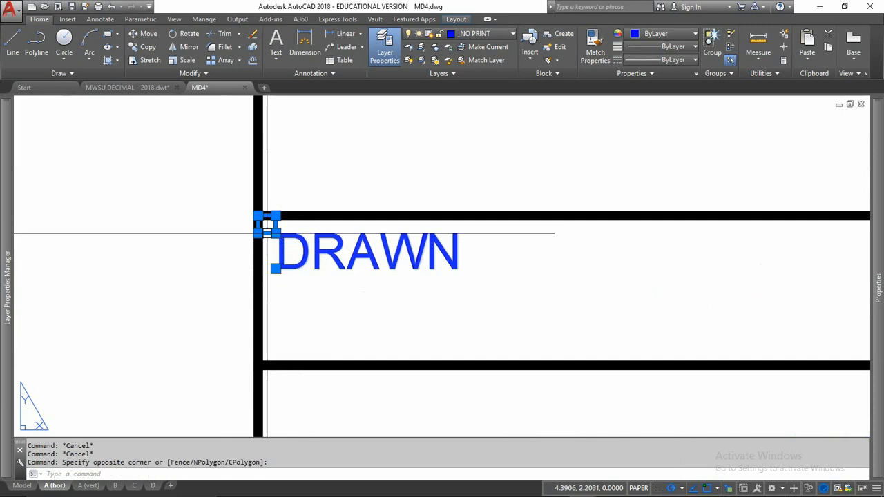
click(148, 47)
scroll(239, 218, up, 2)
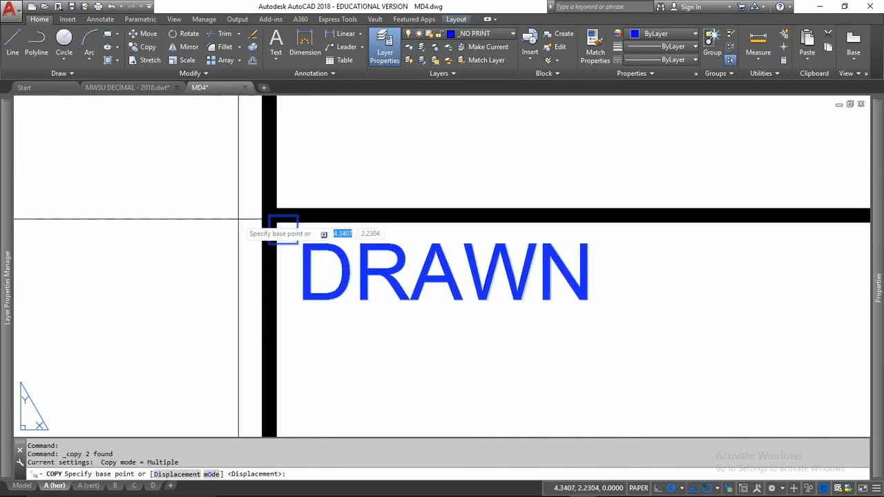
scroll(369, 160, down, 2)
scroll(368, 161, down, 2)
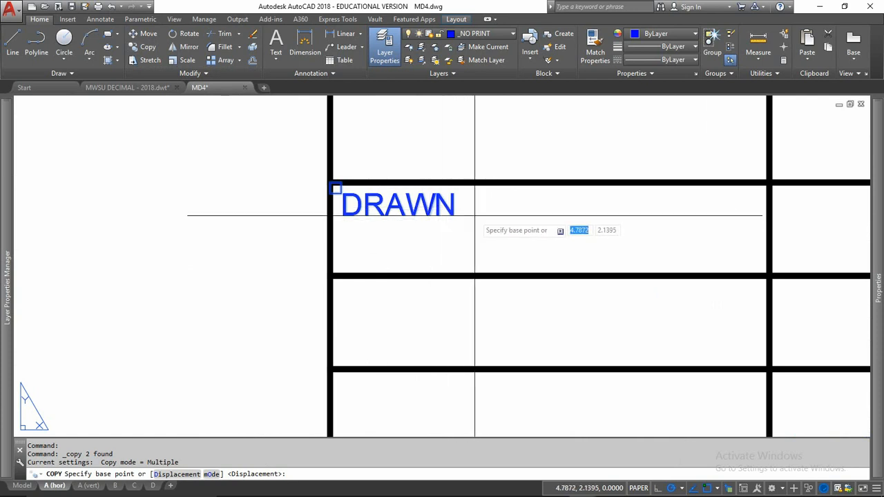
click(409, 220)
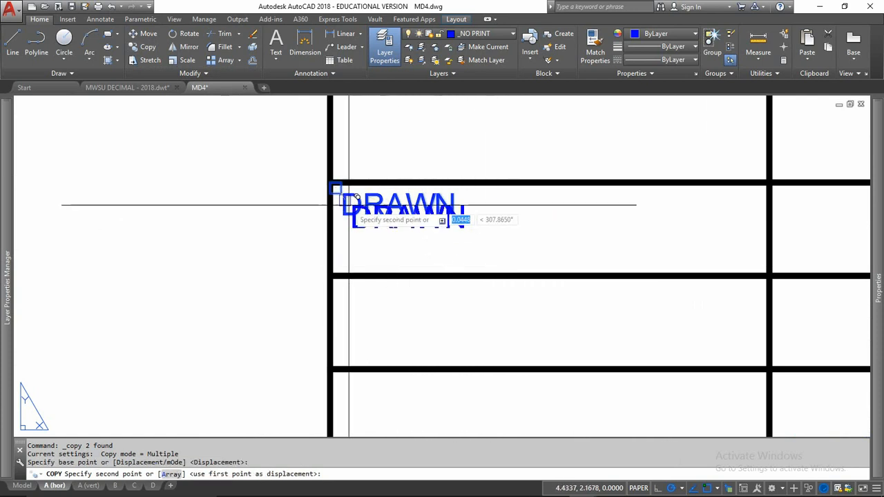
scroll(336, 190, up, 5)
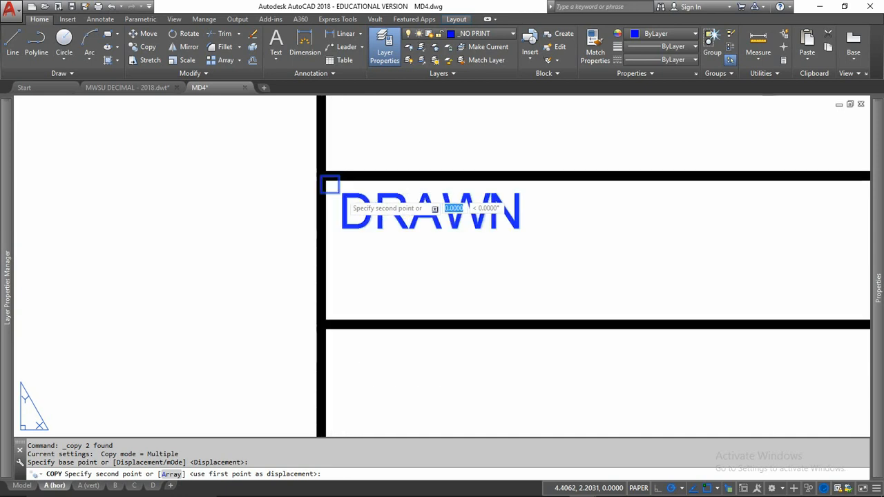
scroll(359, 169, down, 6)
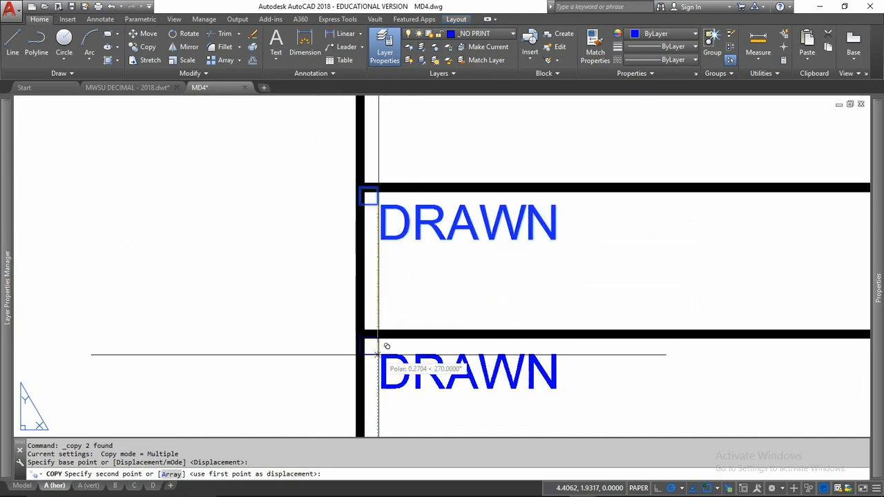
key(Escape)
Copy the DRAWN text and square from the square's upper-left corner to the upper-left corner of the third-row cell.
click(417, 255)
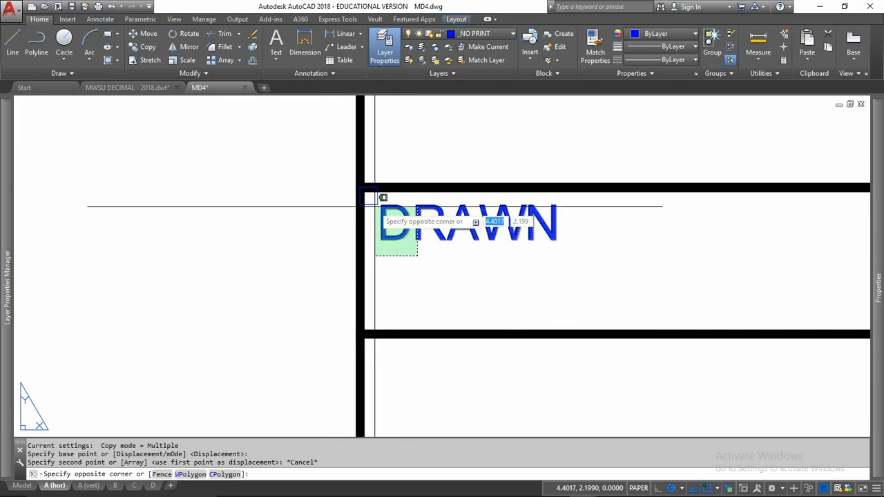
click(370, 195)
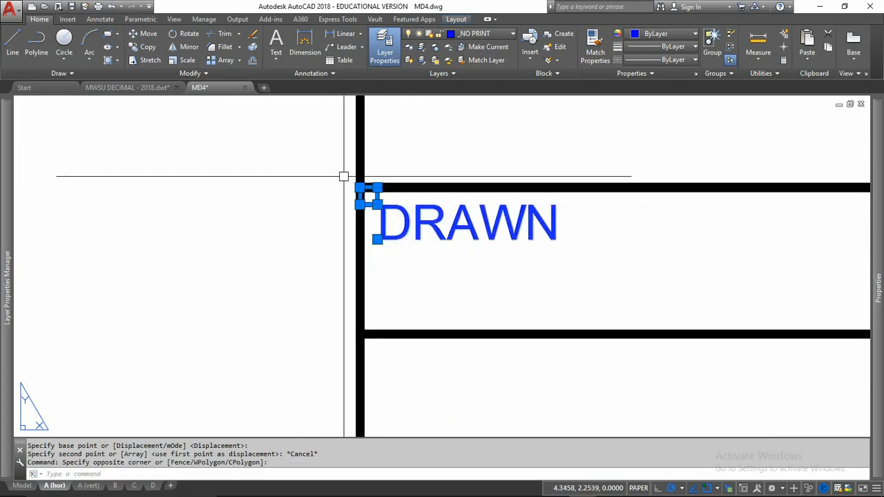
text(c)
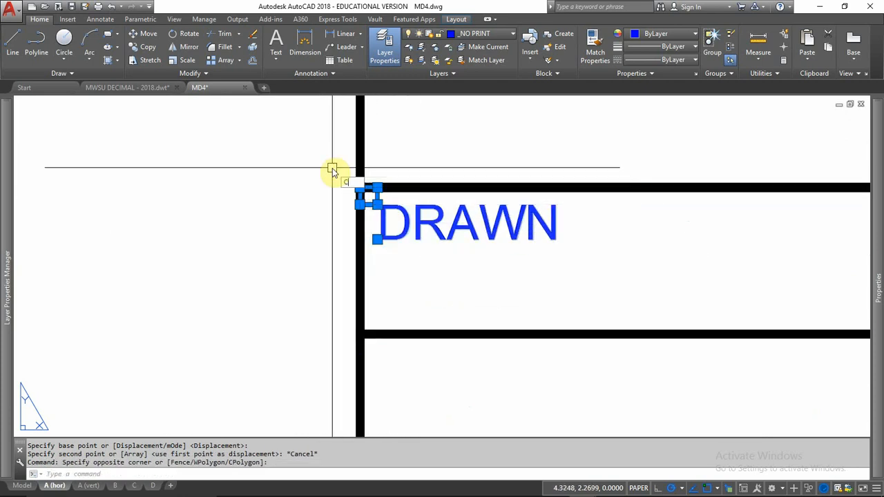
text(o)
key(Return)
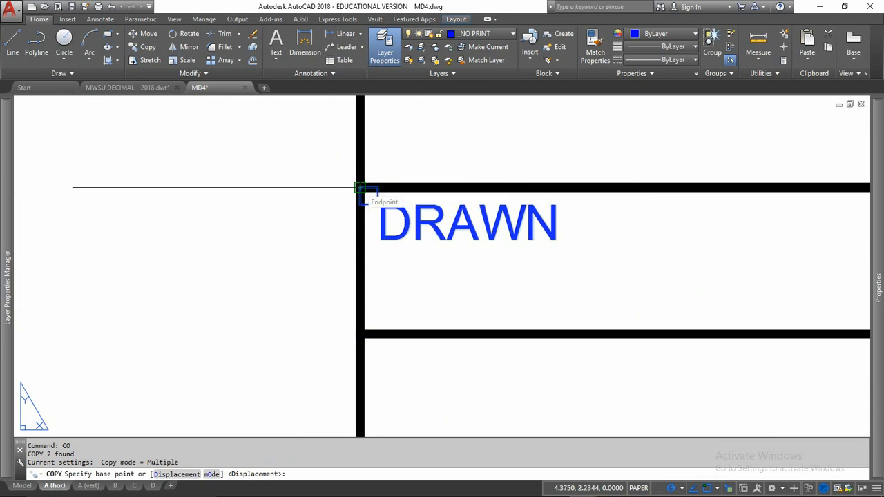
click(359, 187)
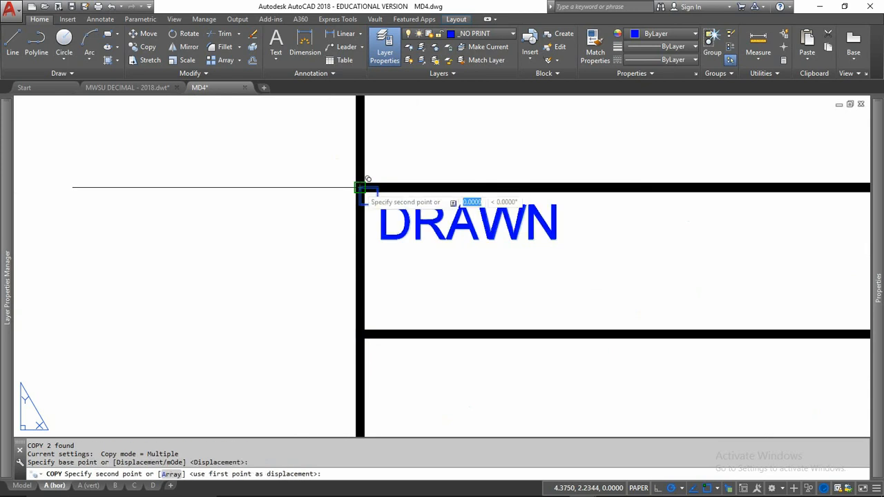
click(360, 334)
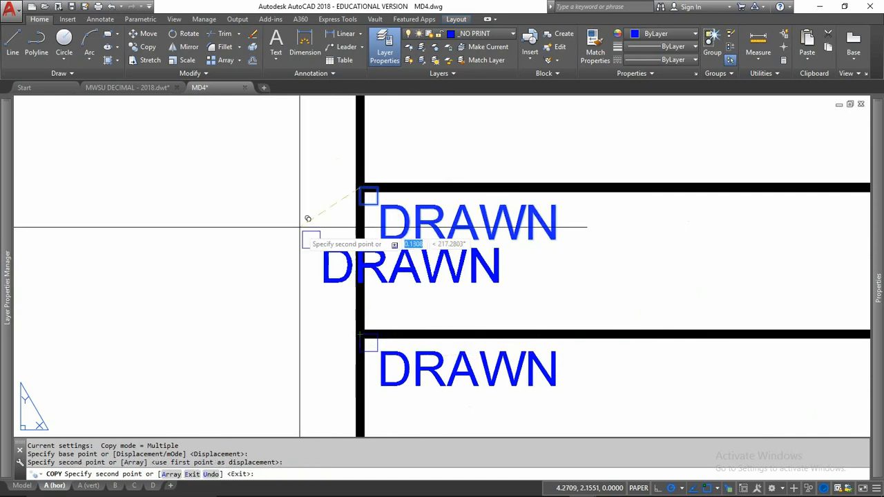
Copy the DRAWN label and square to the upper-left corners of the four remaining lower cells in the same column.
scroll(304, 227, down, 5)
scroll(326, 312, up, 6)
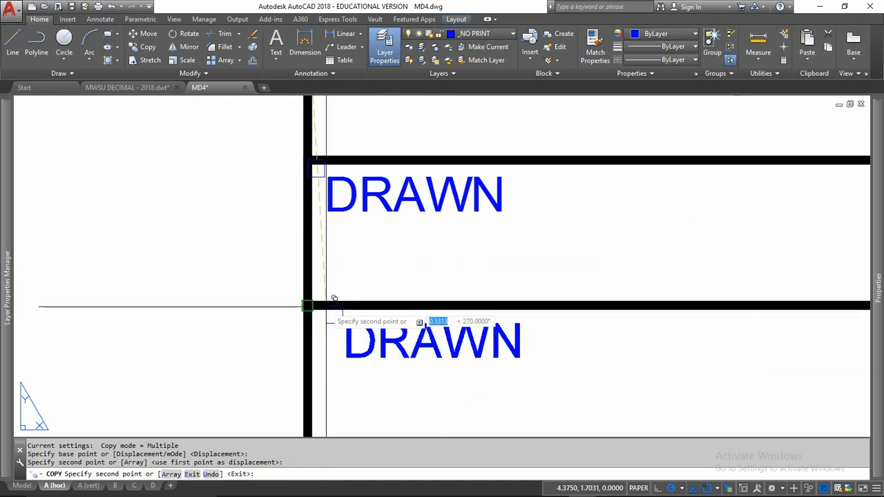
click(310, 299)
scroll(355, 229, down, 4)
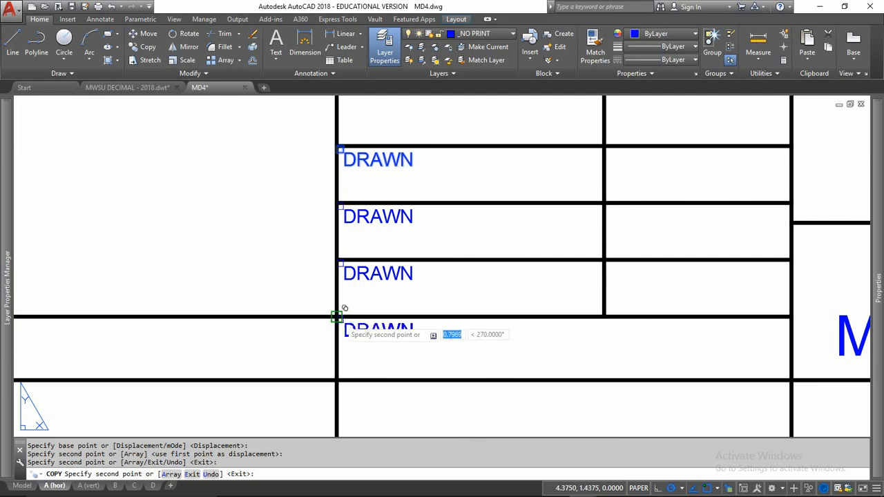
click(336, 316)
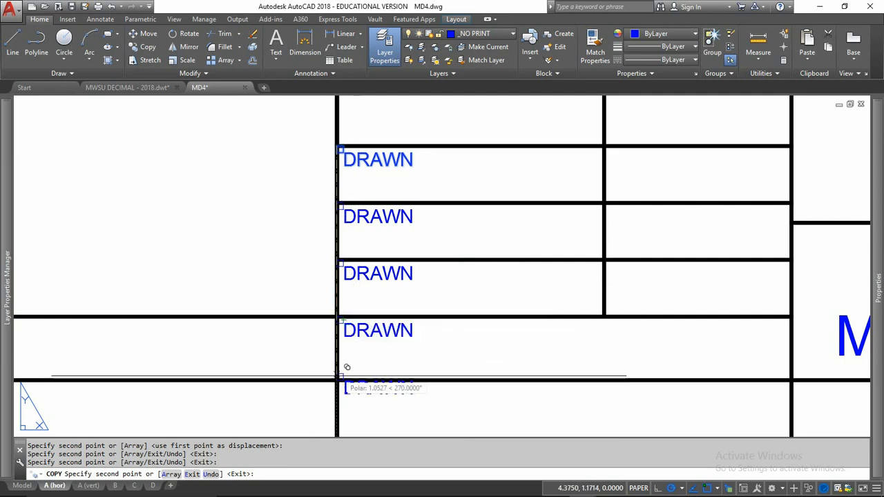
middle_drag(391, 370, 371, 196)
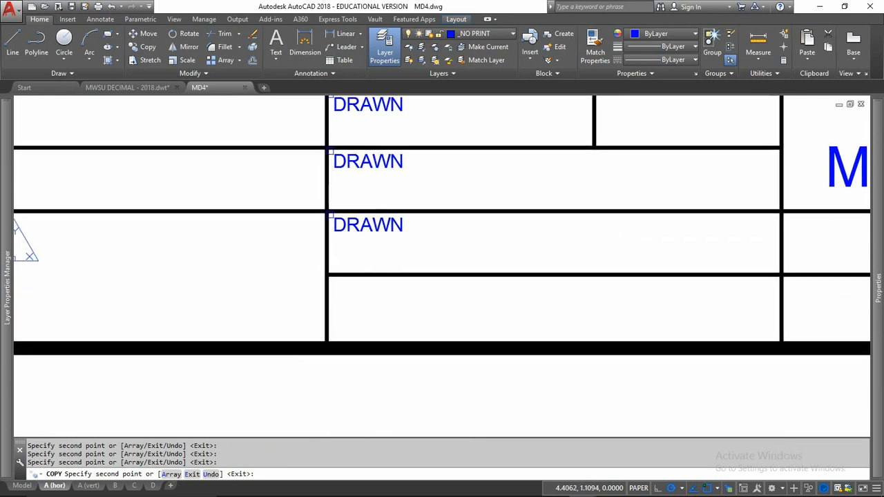
click(326, 274)
Copy the DRAWN label and square into the first two cells directly below the project title and the first bottom-row cell beneath them.
middle_drag(553, 232, 331, 359)
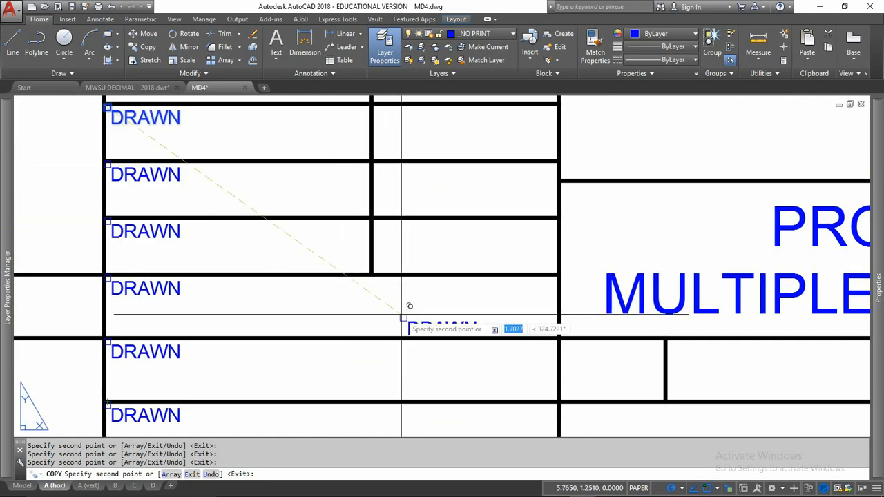
mouse_move(460, 167)
middle_down()
mouse_move(273, 192)
mouse_move(262, 185)
middle_up()
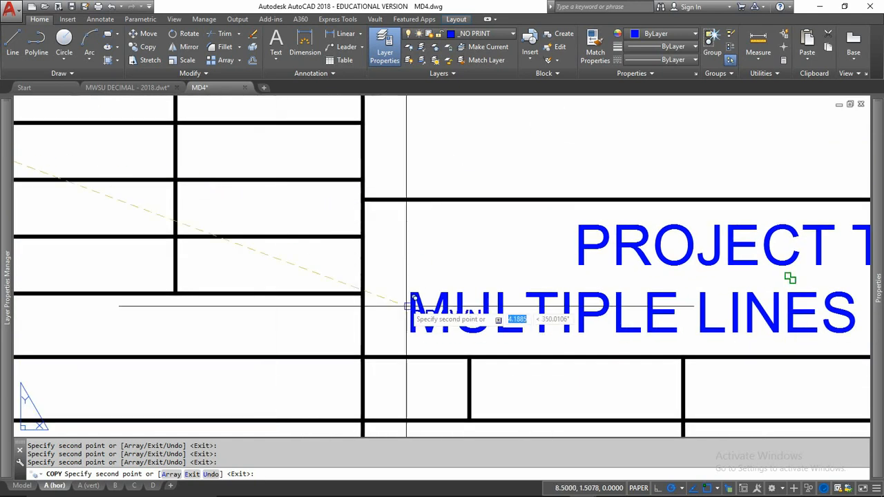
middle_drag(407, 303, 394, 204)
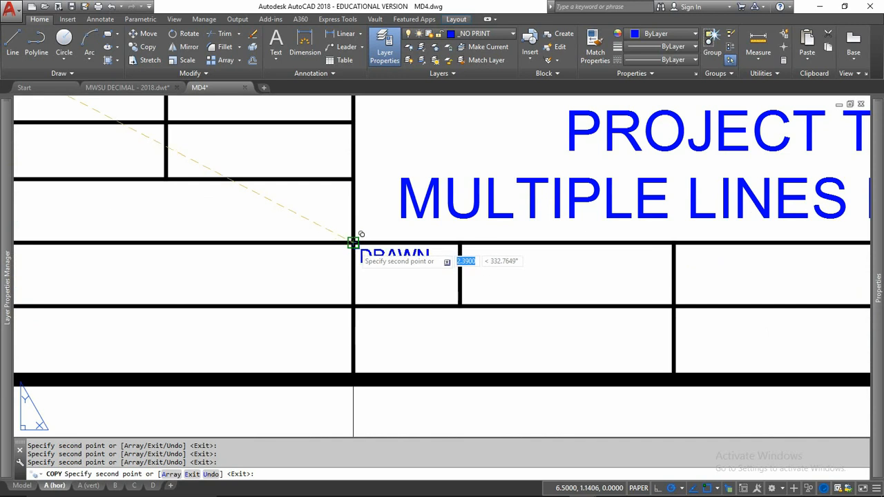
click(353, 242)
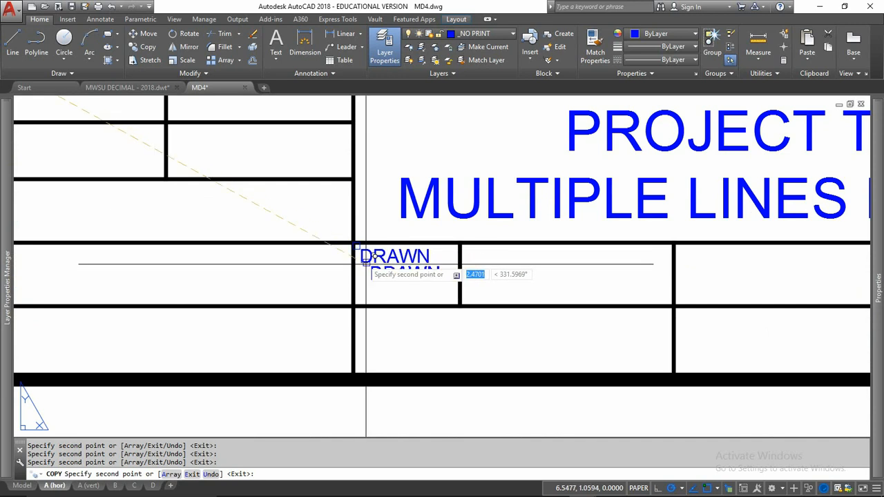
click(353, 306)
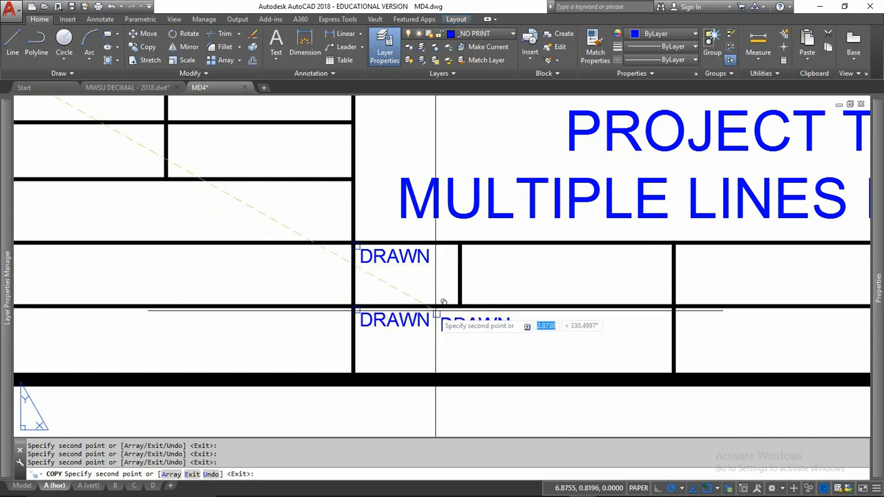
click(460, 243)
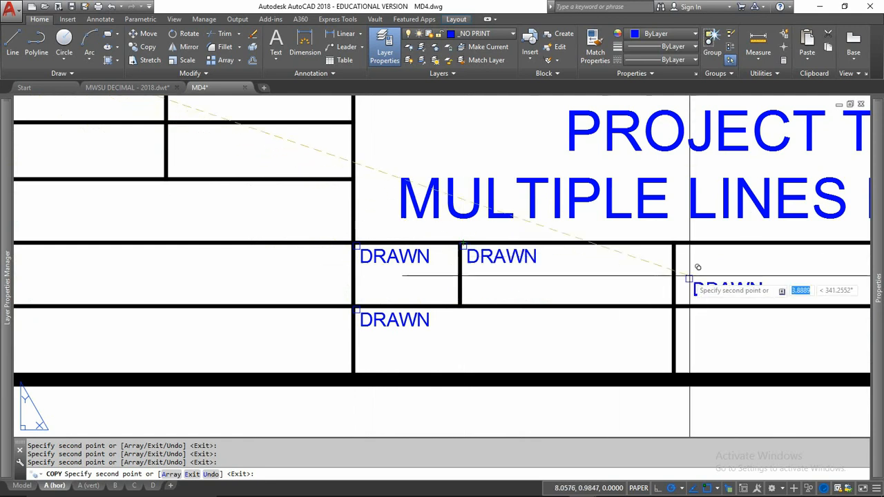
Copy the DRAWN label and square into the remaining two upper and two lower cells below the project title, and finish copying.
mouse_move(691, 270)
middle_down()
mouse_move(519, 276)
mouse_move(459, 259)
middle_up()
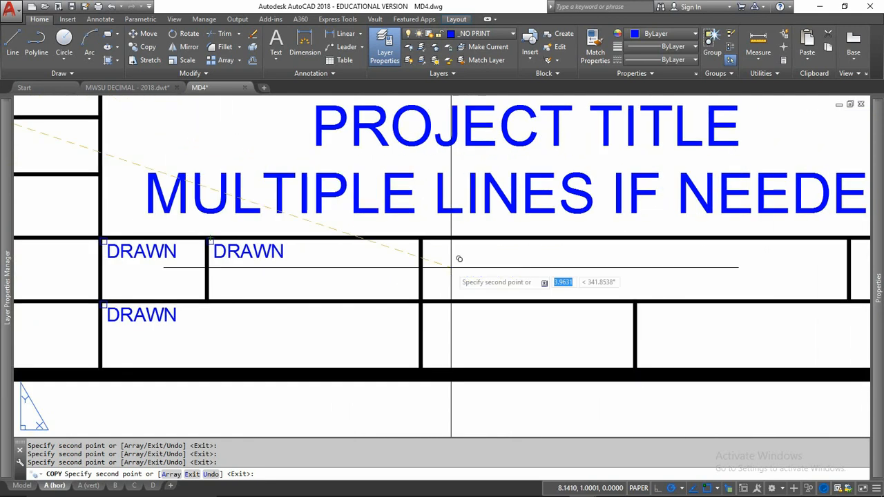
click(423, 240)
middle_drag(595, 249, 299, 261)
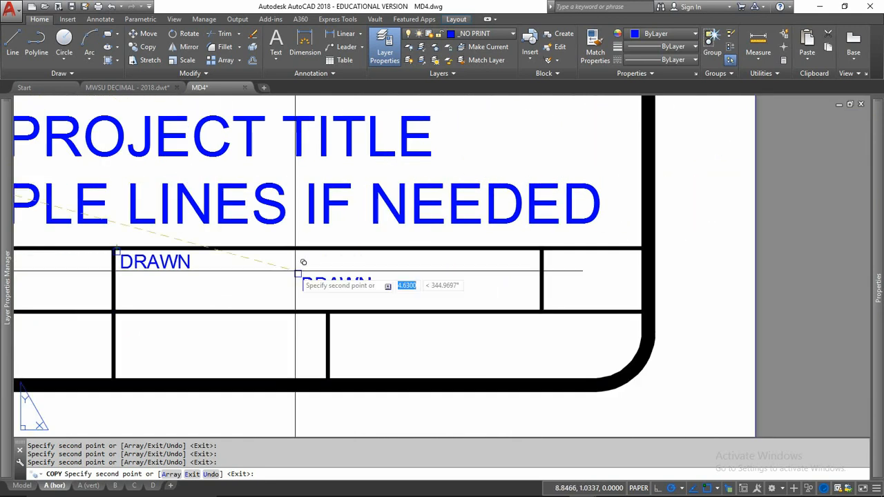
click(541, 247)
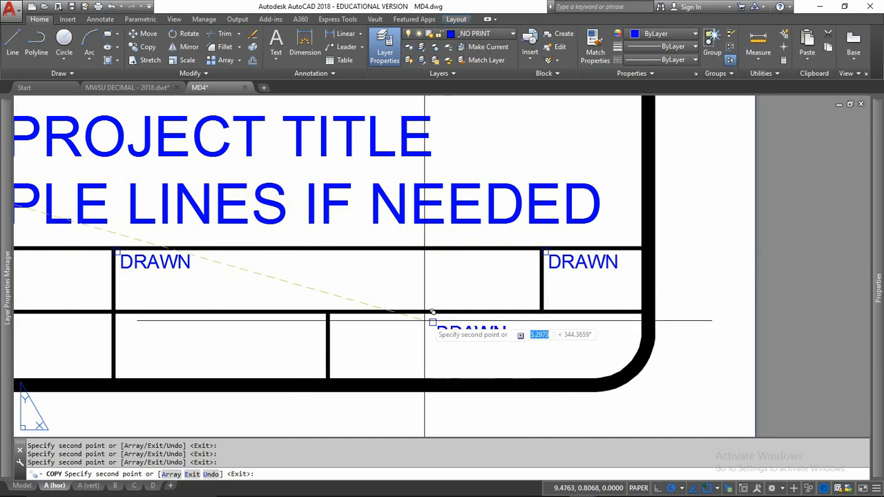
click(327, 311)
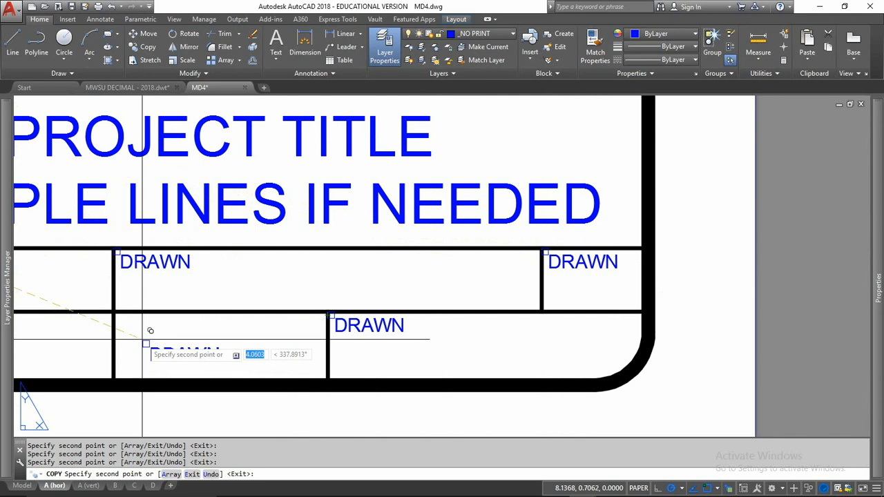
click(113, 311)
key(Escape)
middle_drag(184, 357, 285, 357)
key(Escape)
key(Escape)
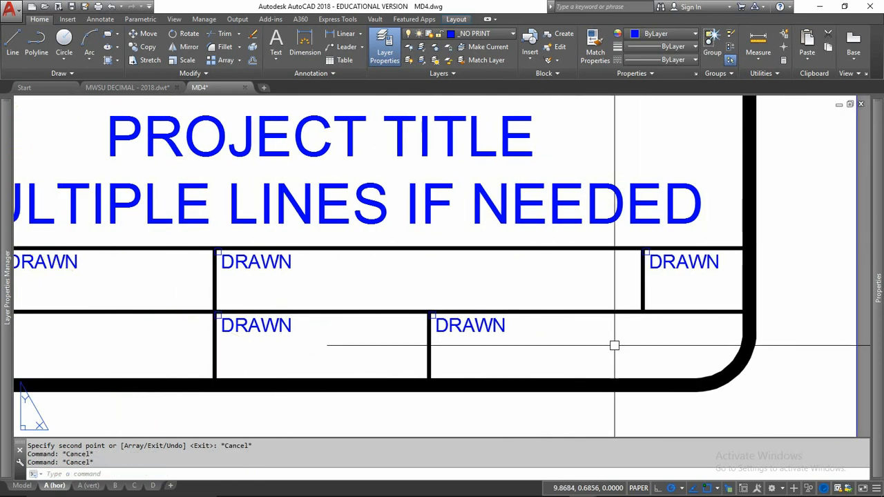
Change the DRAWN label in the last upper cell below the project title to REV and the last bottom-row label to SHEET.
click(686, 265)
double_click(686, 266)
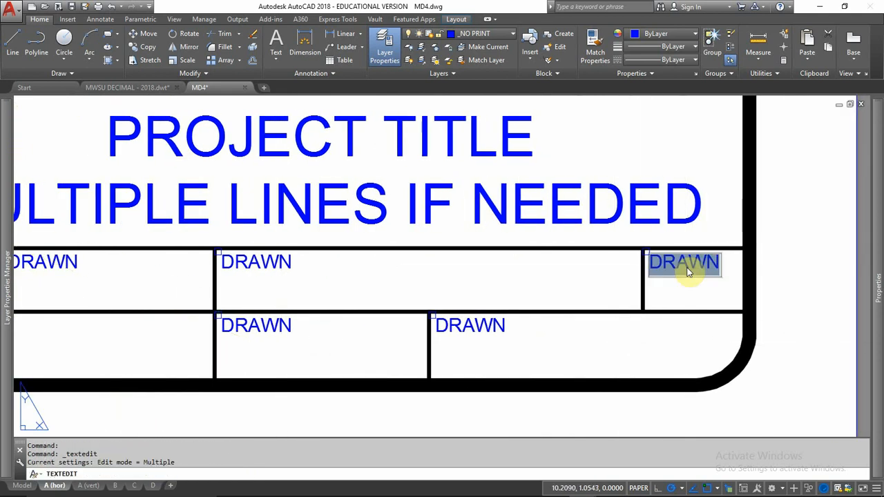
text(REV)
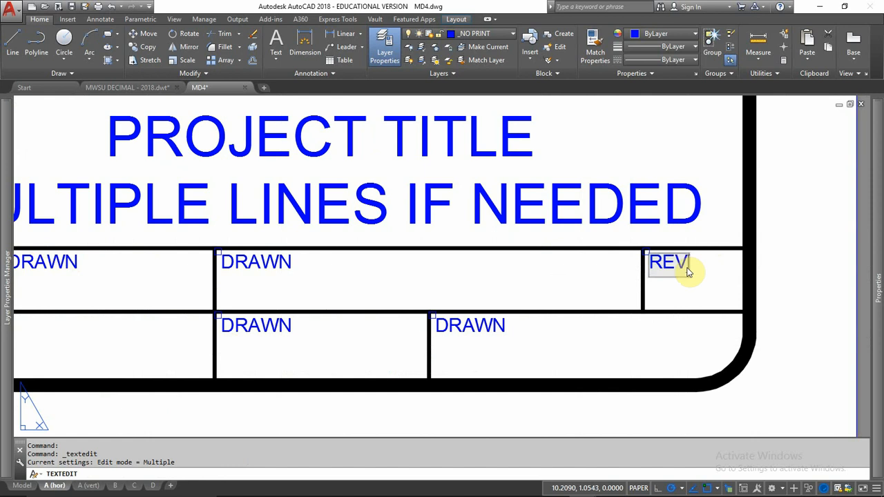
key(Return)
click(498, 326)
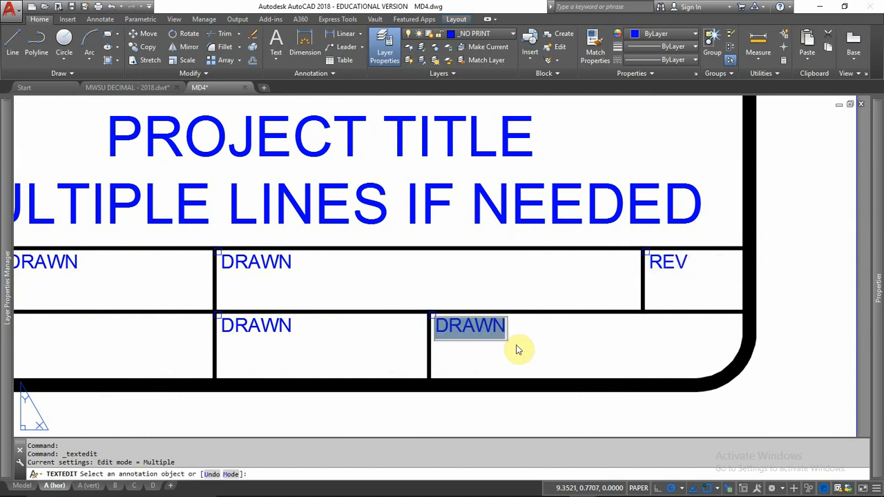
text(SHEET)
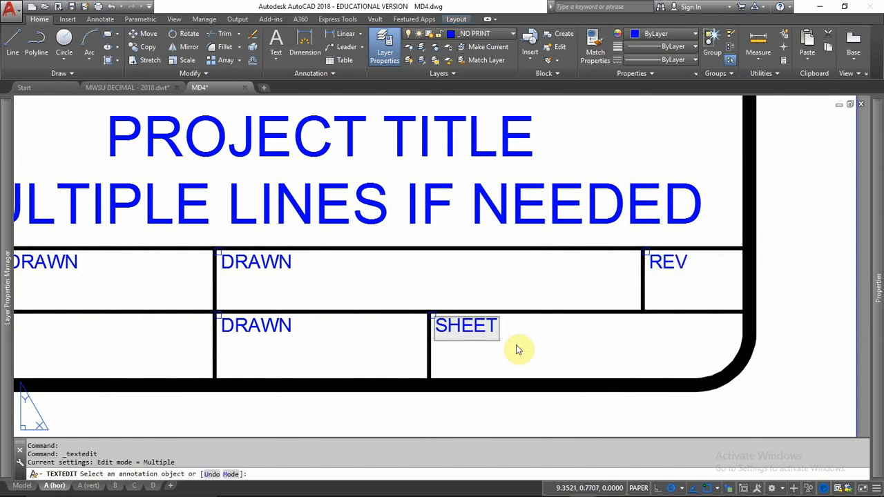
key(Return)
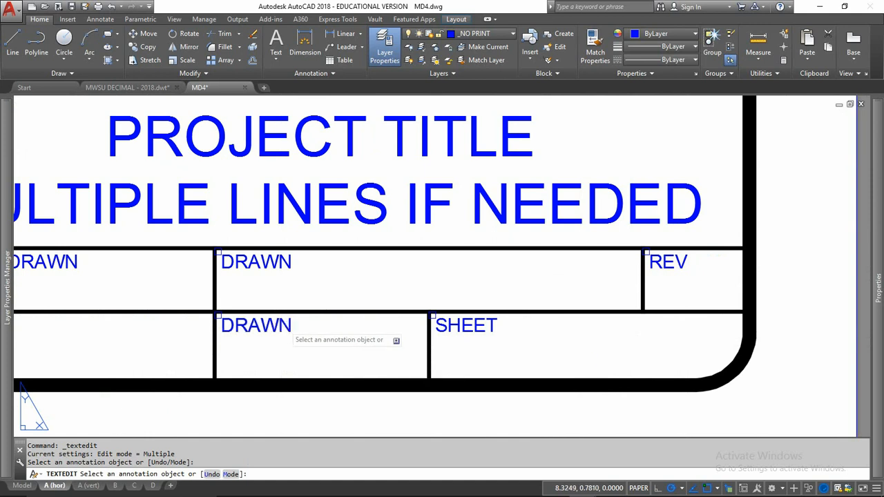
Change the DRAWN label beside SHEET to BLANK and the one in the wide cell above it to DWG NO.
click(284, 325)
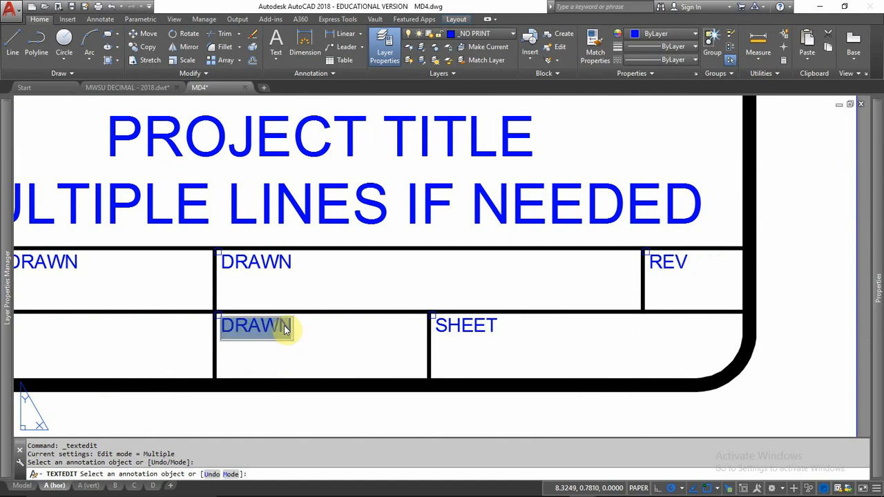
text(BLANK)
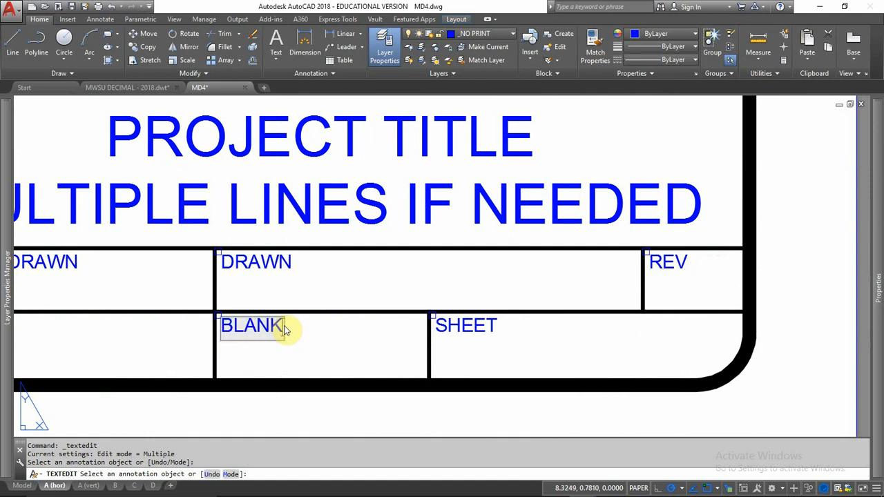
click(327, 310)
click(274, 270)
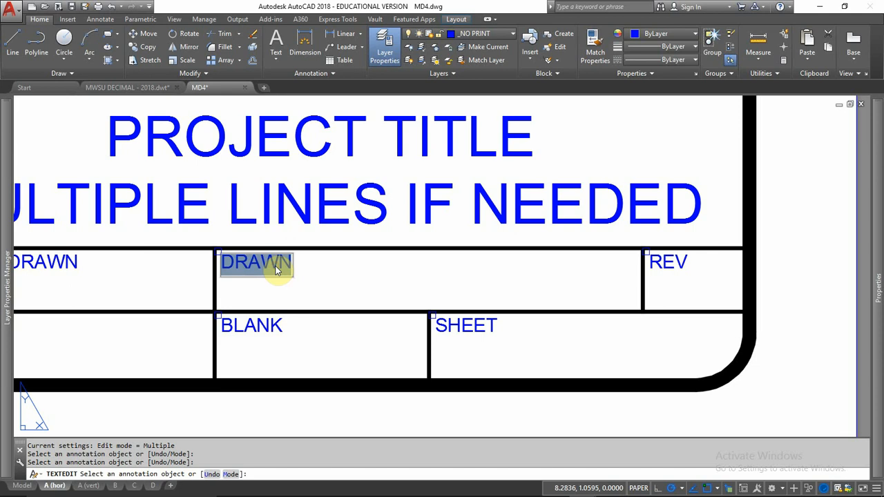
text(DW)
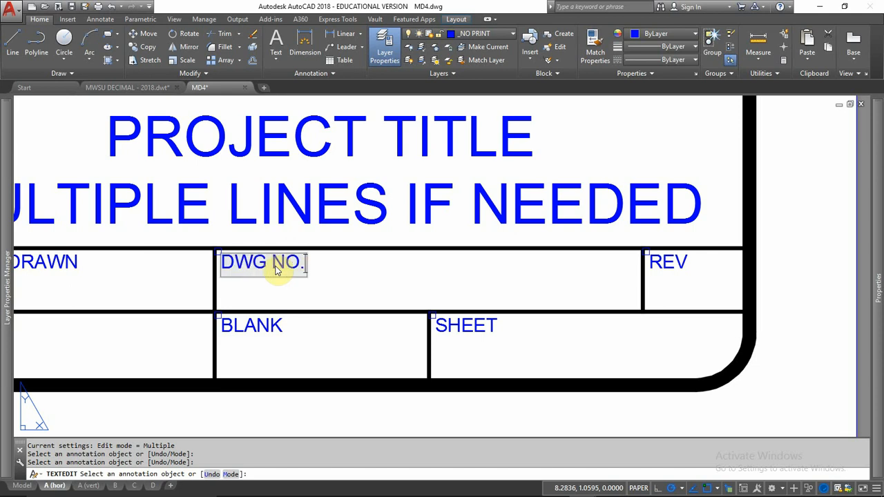
click(398, 293)
Change the DRAWN label in the cell just before DWG NO. to CAGE CODE.
middle_drag(148, 306, 474, 310)
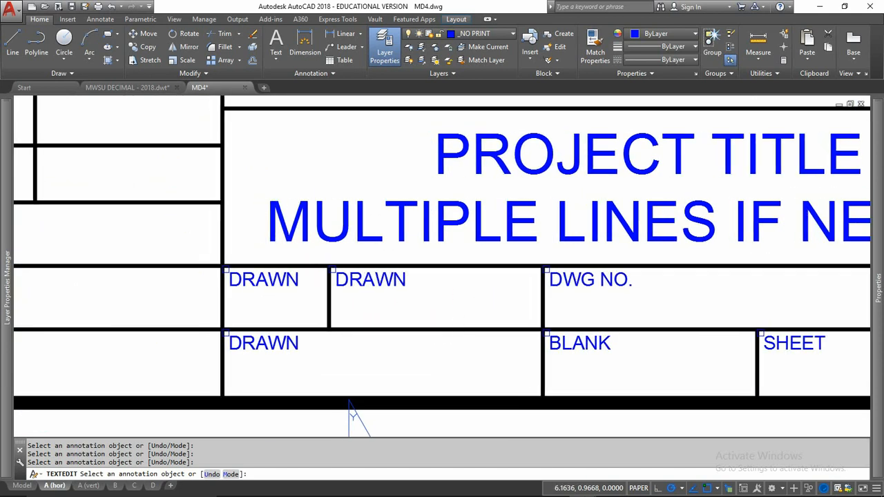
middle_drag(761, 315, 536, 320)
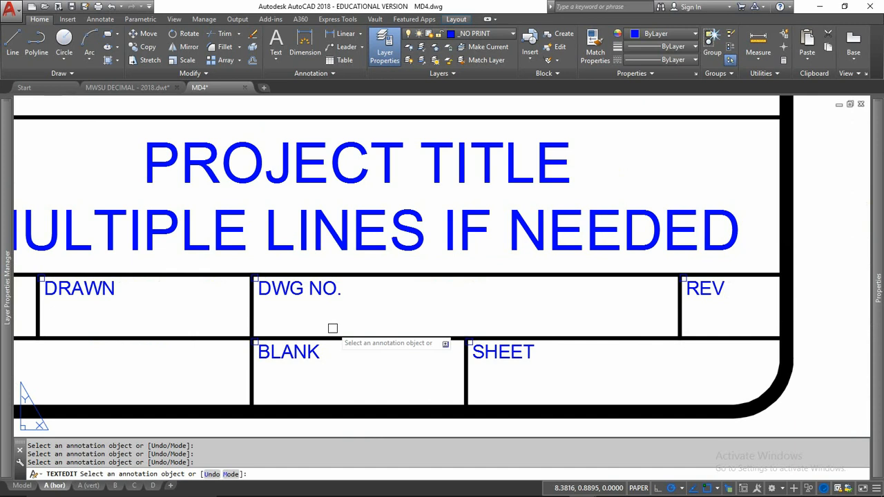
mouse_move(333, 327)
middle_down()
mouse_move(482, 328)
mouse_move(568, 296)
middle_up()
click(436, 276)
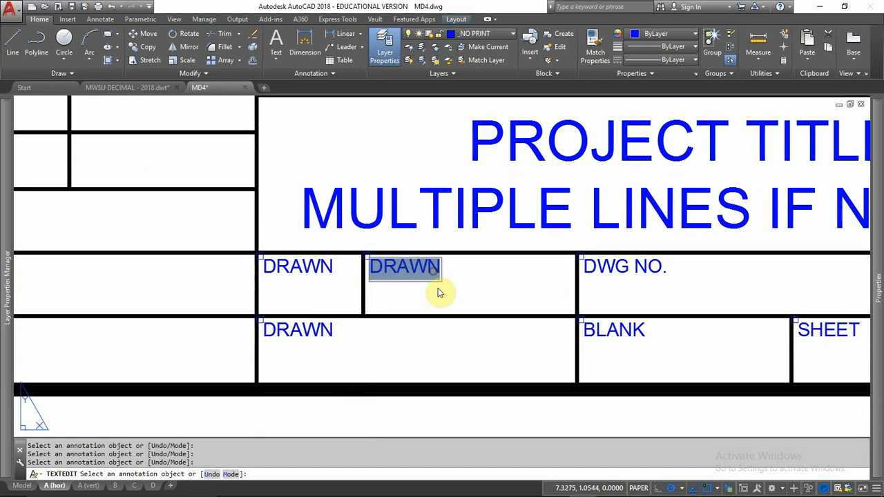
text(CAGE CODE)
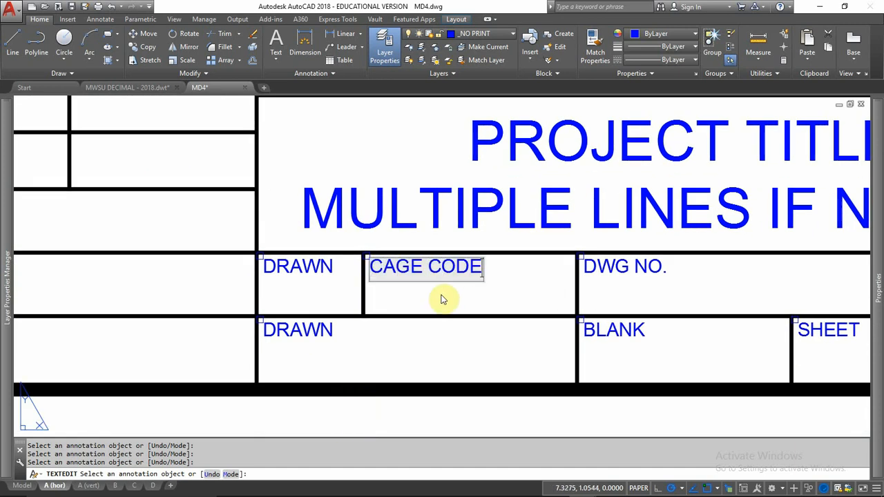
click(442, 299)
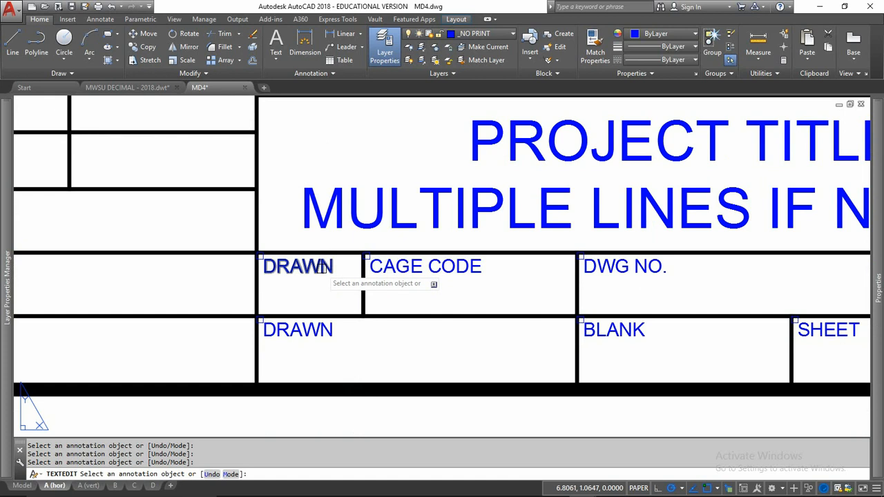
Change the DRAWN label beside CAGE CODE to SIZE and the one in the cell below it to SCALE.
click(319, 275)
text(SIZE)
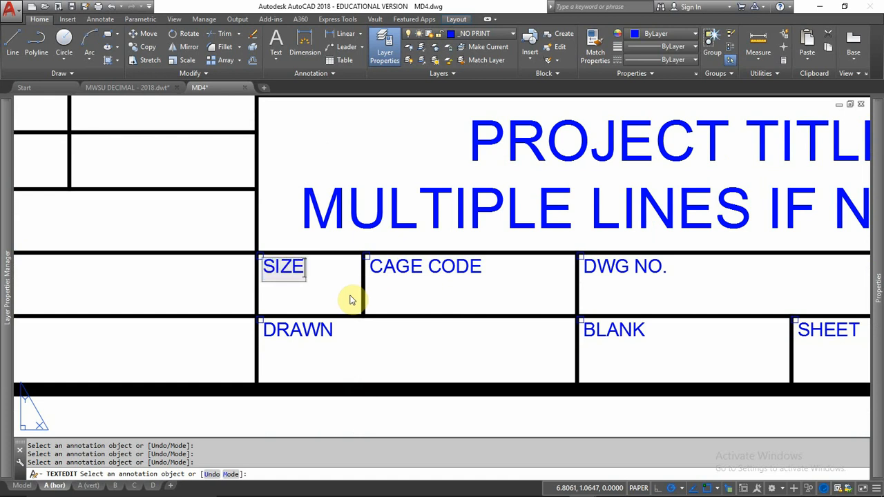
click(350, 302)
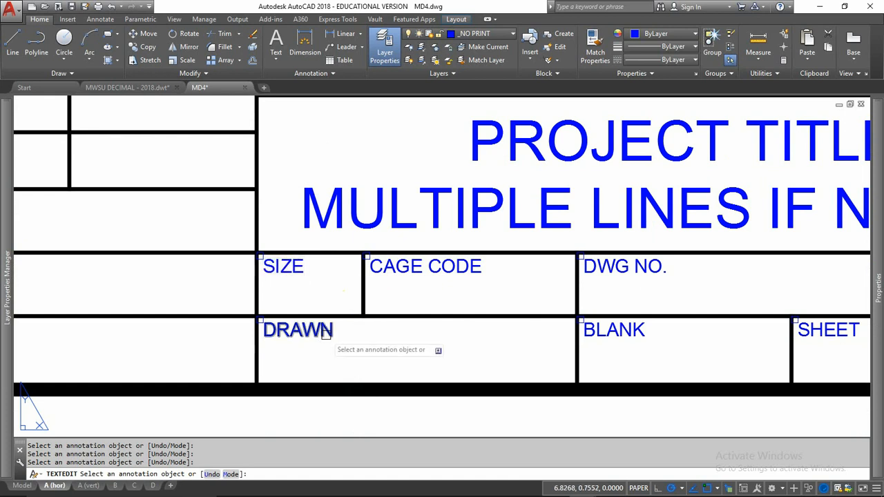
click(329, 337)
text(SCALE)
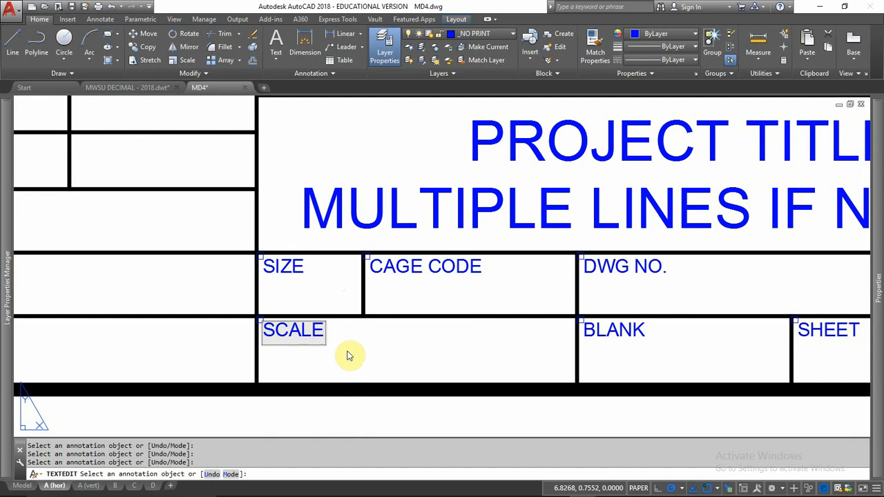
click(348, 356)
Change the DRAWN label in the bottom cell before SCALE to BLANK and the one in the cell above it to FINISH.
mouse_move(302, 352)
middle_down()
mouse_move(460, 288)
mouse_move(698, 268)
middle_up()
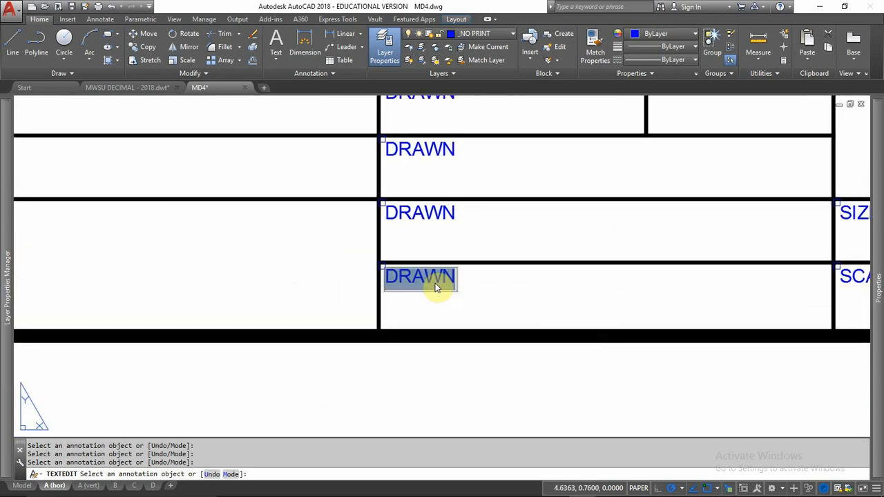
text(BLANK)
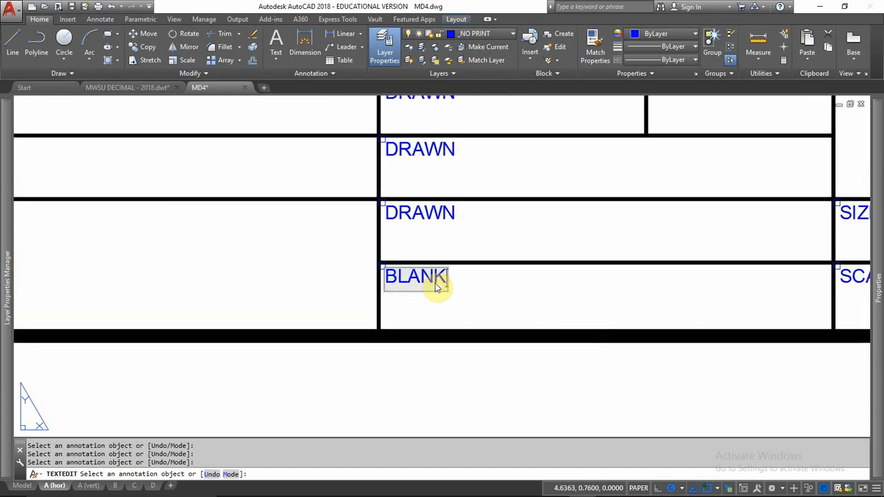
click(460, 240)
click(444, 227)
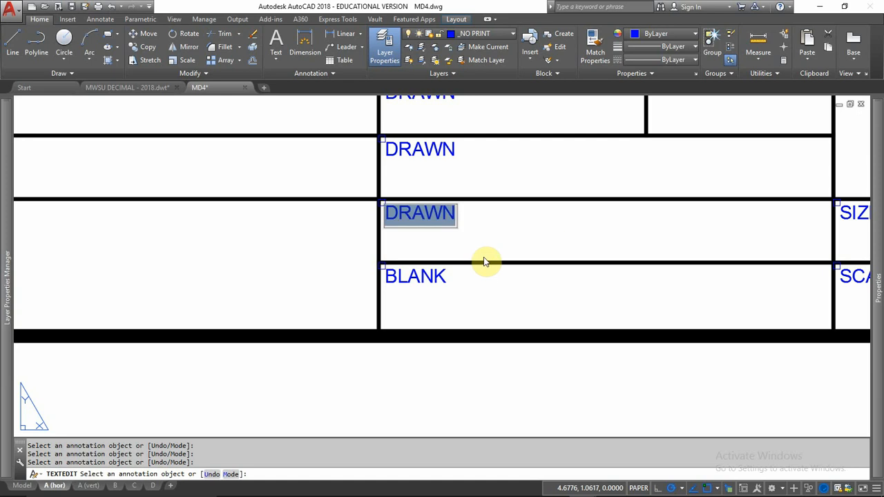
text(FINISH)
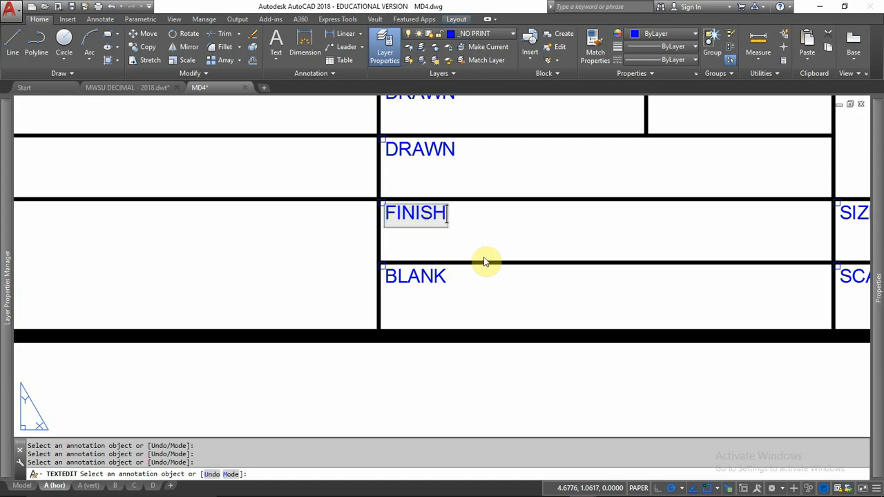
click(500, 202)
Change the DRAWN label above FINISH to MATERIAL and the one in the cell above that to APPROVED.
mouse_move(495, 168)
middle_down()
mouse_move(495, 235)
mouse_move(475, 279)
middle_up()
click(415, 268)
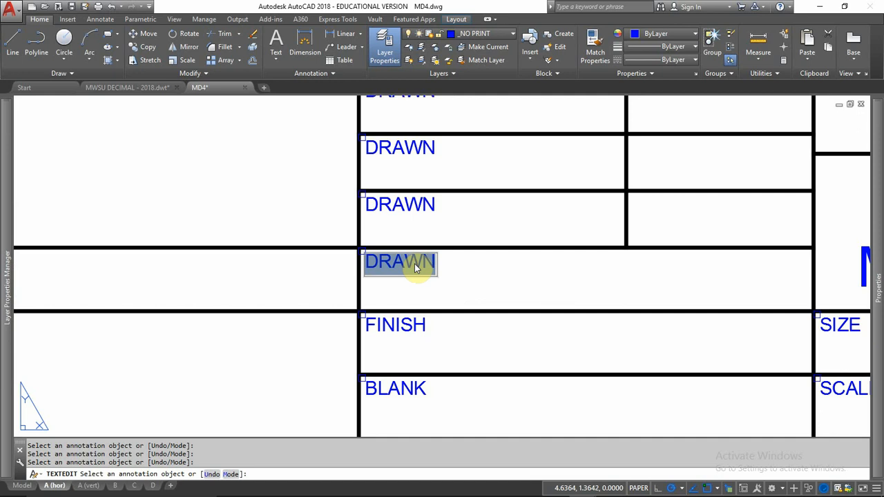
text(MATERIAL)
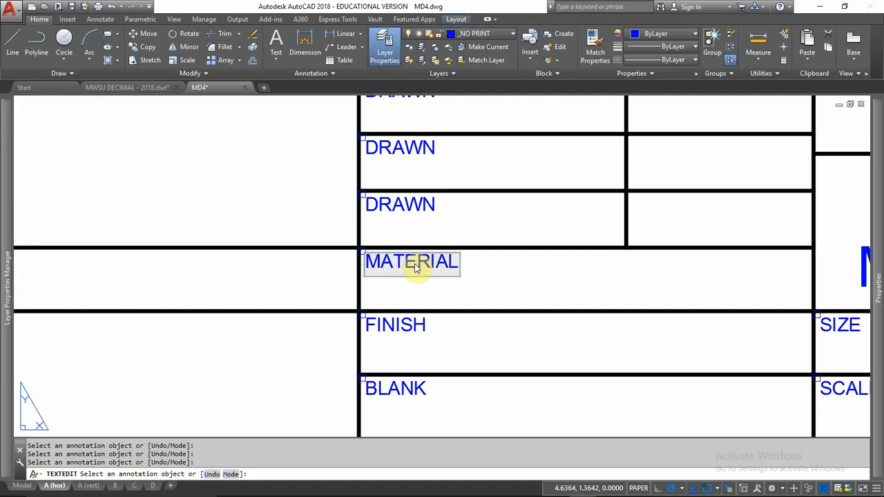
key(Return)
click(430, 209)
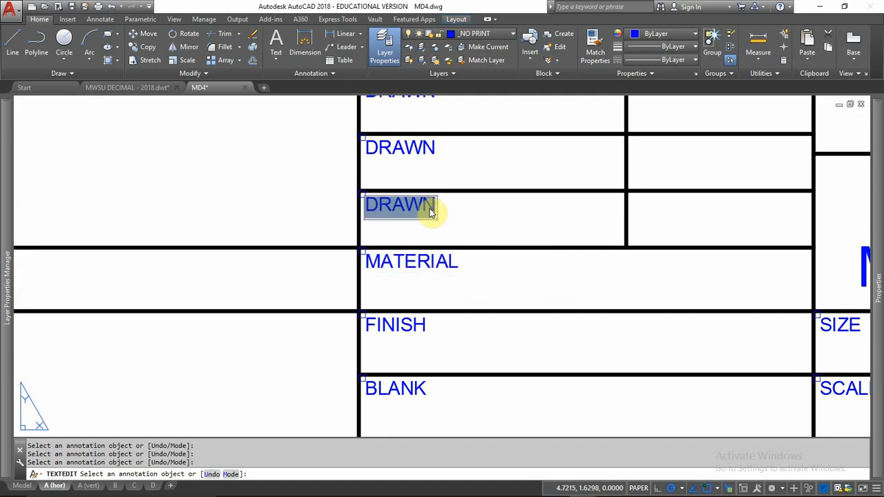
text(APPROVED)
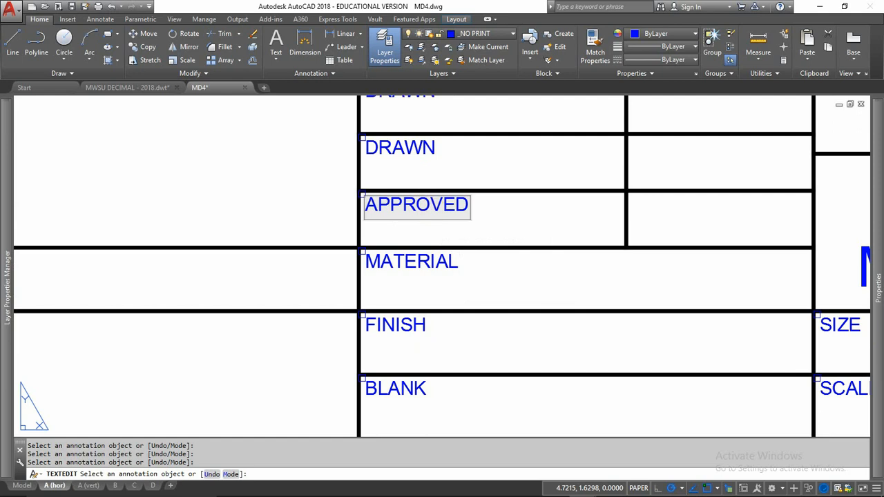
key(Return)
Change the DRAWN label in the cell above APPROVED to CHECKED and finish the text editing.
click(423, 152)
text(CHECK)
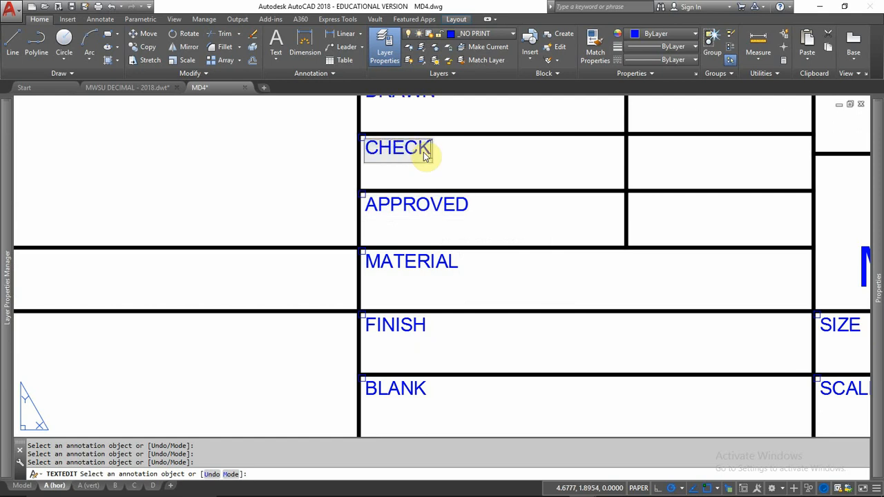
text(ED)
key(Return)
mouse_move(510, 98)
middle_down()
mouse_move(412, 187)
mouse_move(315, 205)
mouse_move(346, 196)
middle_up()
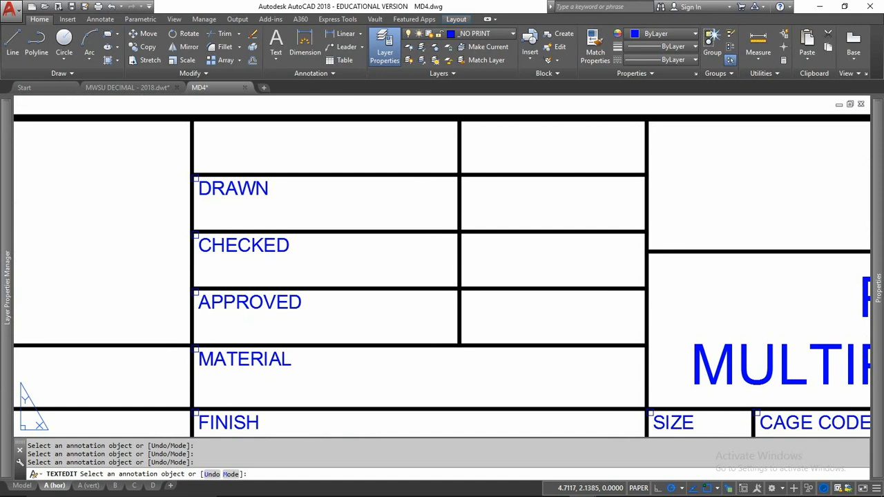
key(Escape)
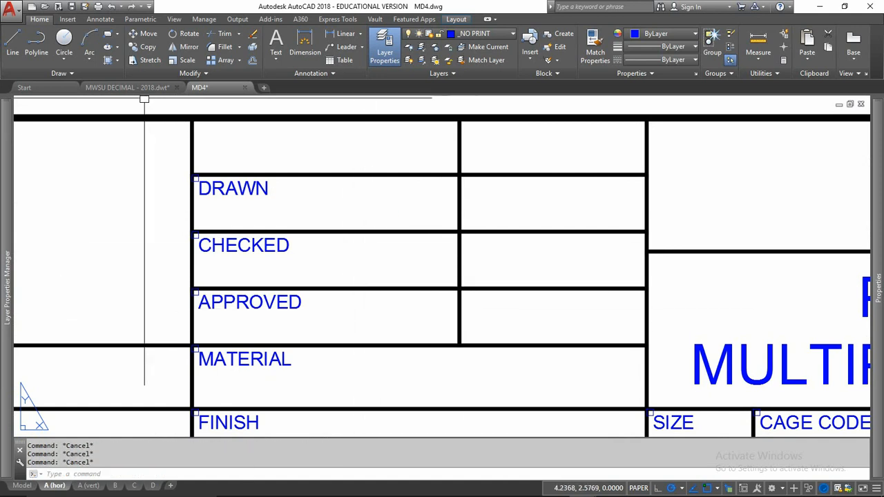
Draw a 1/32 vertical offset line upward from the midpoint of the bottom border of the empty cell above DRAWN.
click(13, 43)
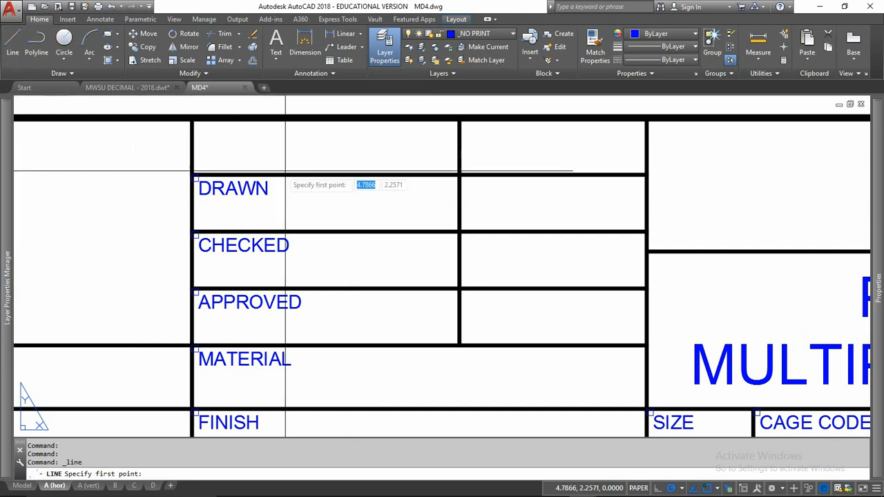
click(326, 173)
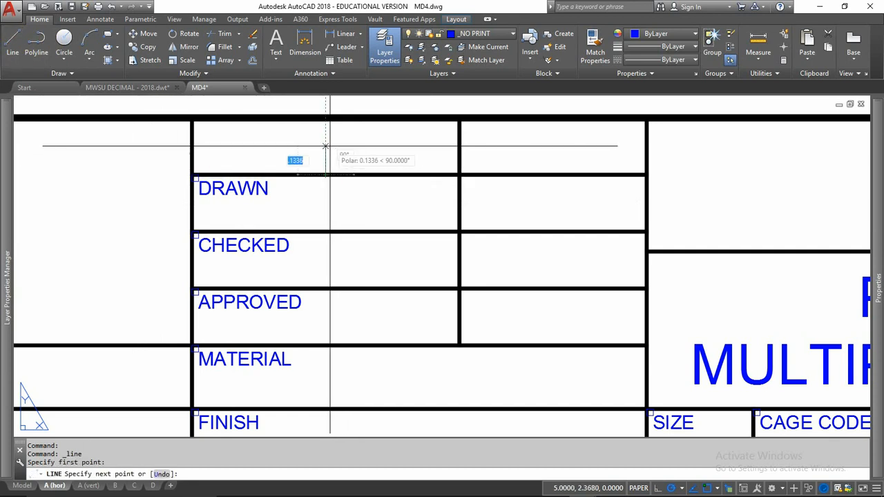
text(1/32)
key(Return)
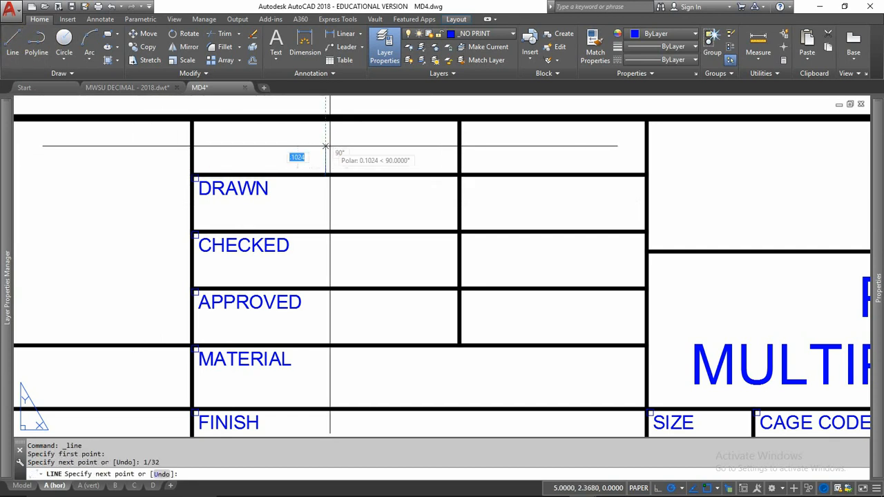
click(333, 162)
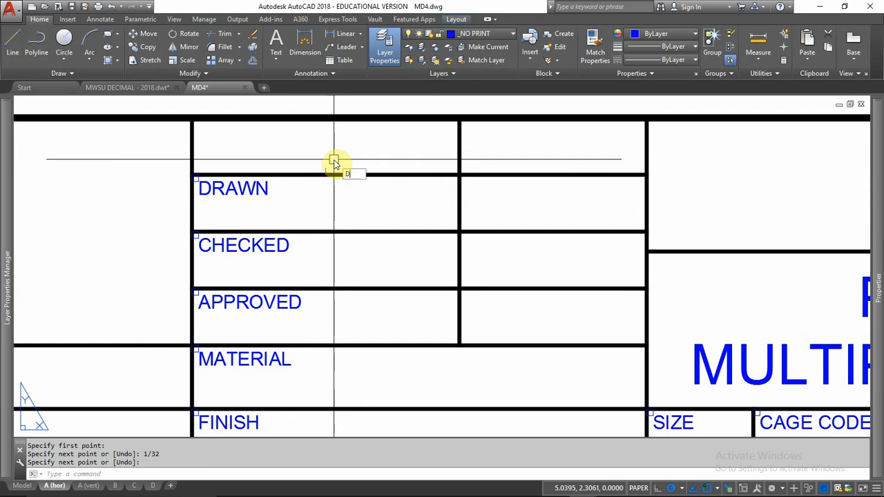
Add center-justified single-line text APPROVALS, height .12, at the upper end of the offset line in the cell above DRAWN.
text(DT)
key(Return)
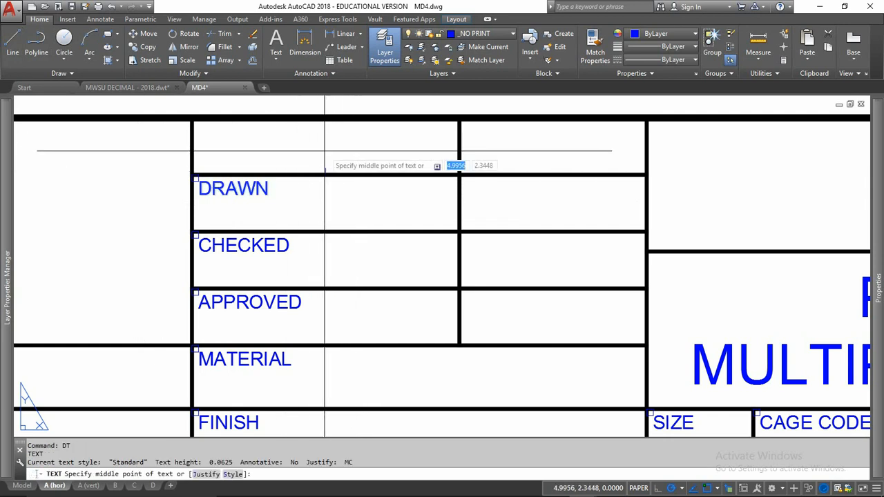
click(205, 474)
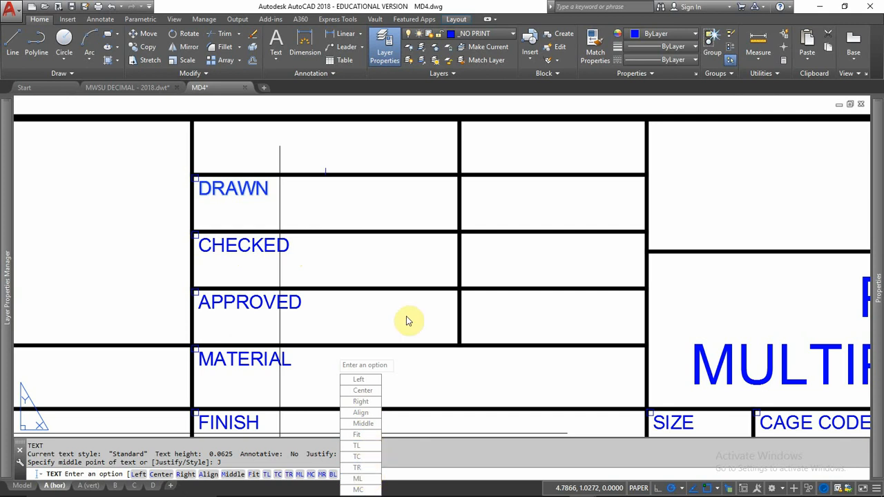
click(390, 249)
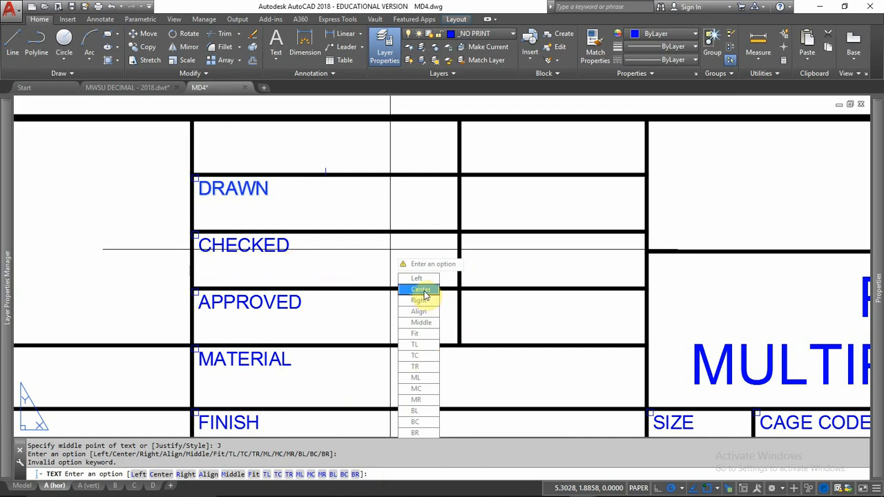
click(423, 289)
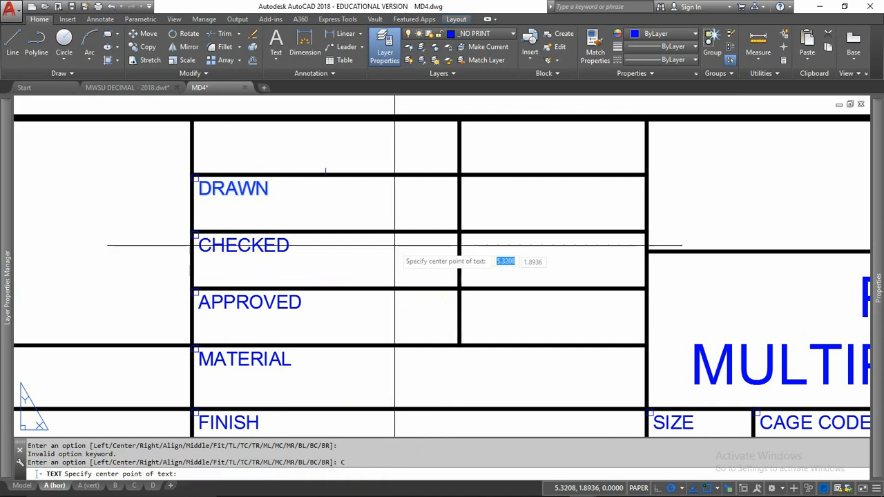
click(325, 168)
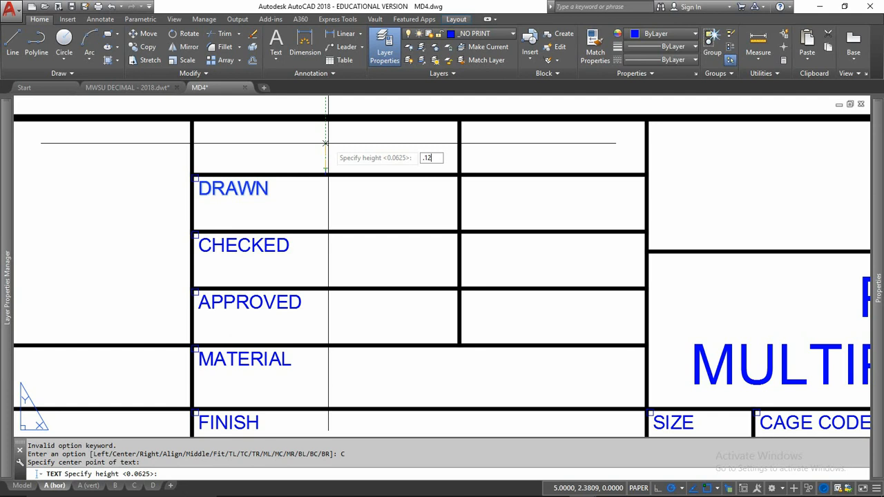
key(Return)
click(326, 144)
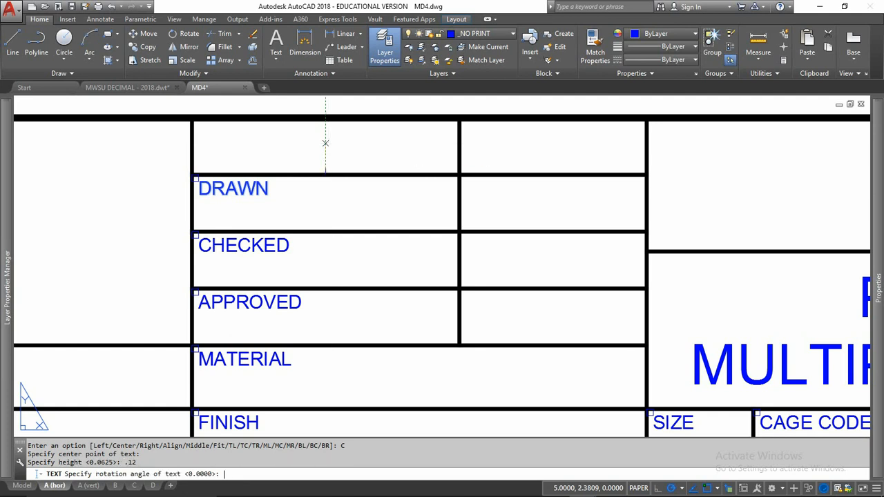
text(APPROVE)
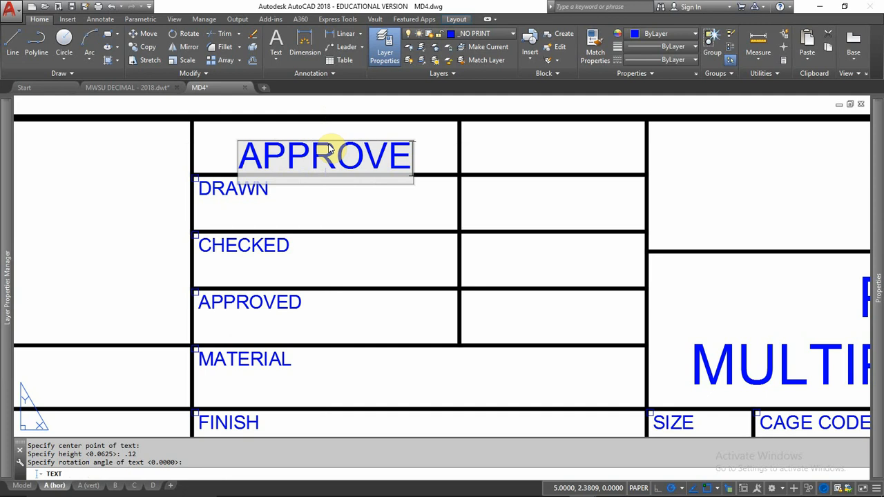
key(BackSpace)
text(ALS)
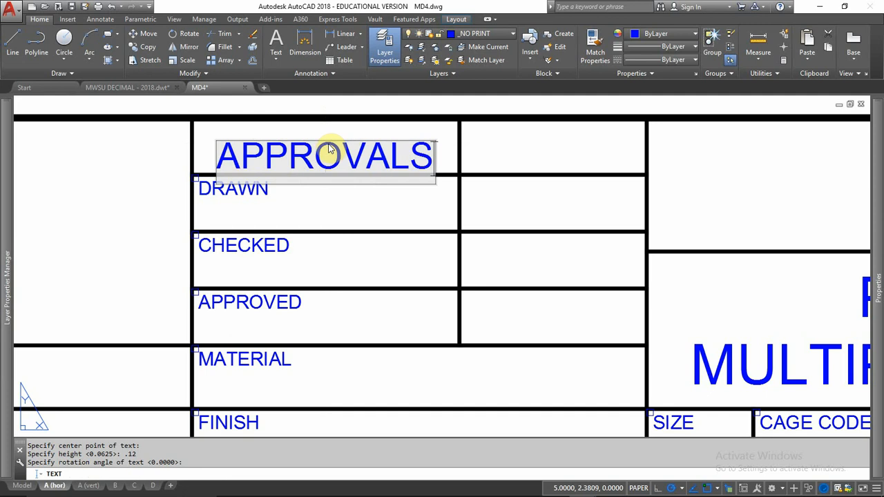
key(Return)
key(Return)
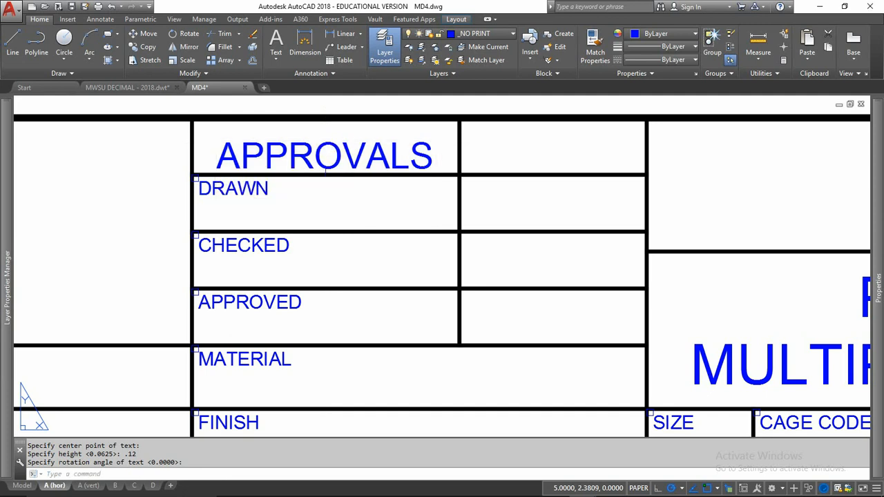
Copy the APPROVALS text and its offset line to the bottom-border midpoint of the adjacent empty header cell.
click(352, 136)
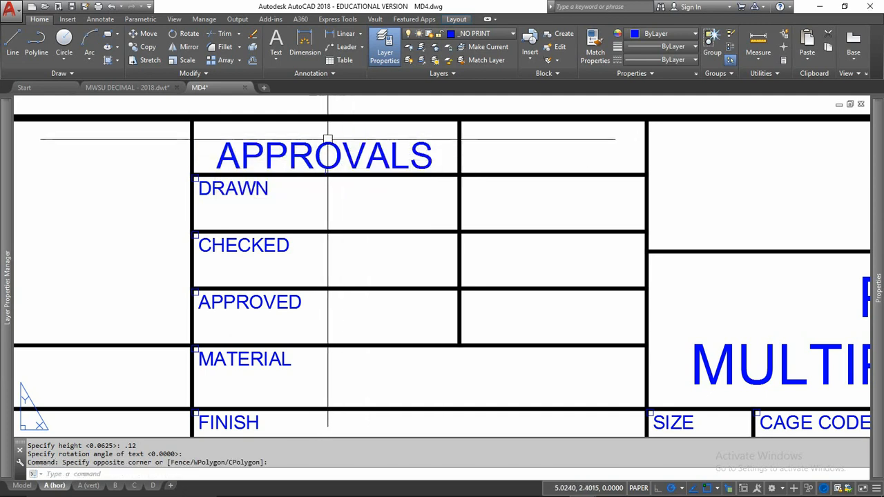
click(305, 137)
click(344, 185)
click(345, 140)
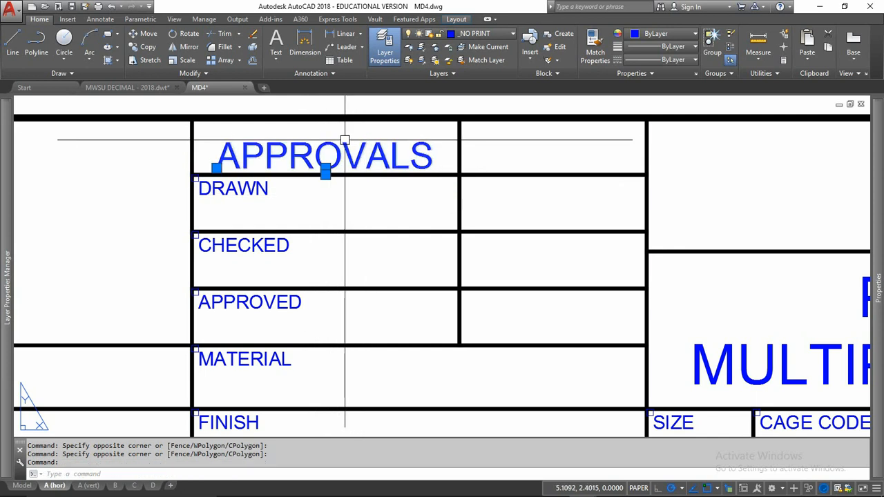
click(146, 47)
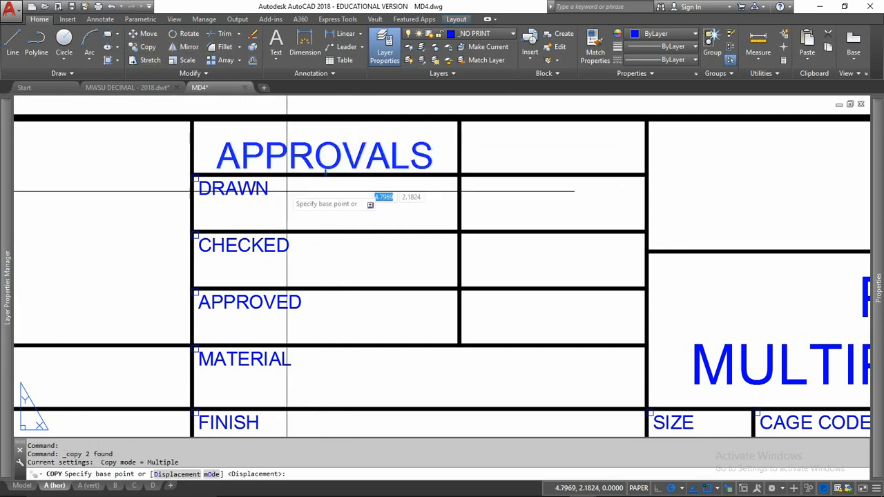
click(322, 176)
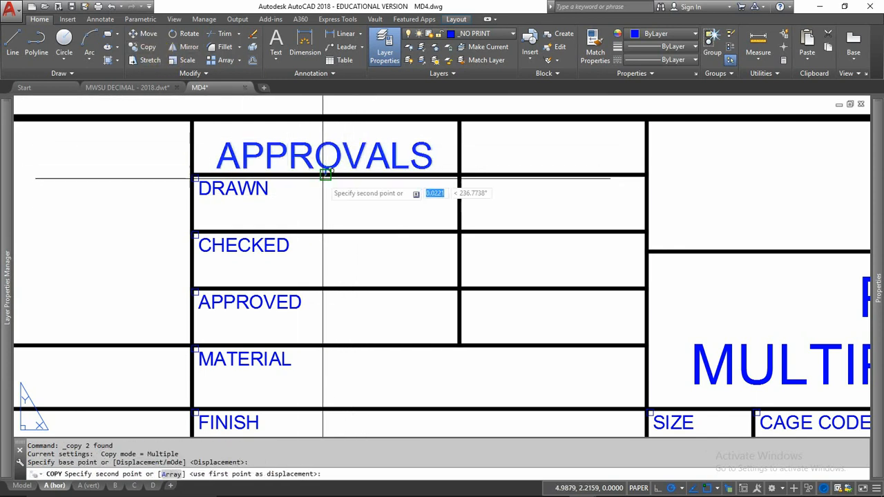
click(552, 175)
key(Escape)
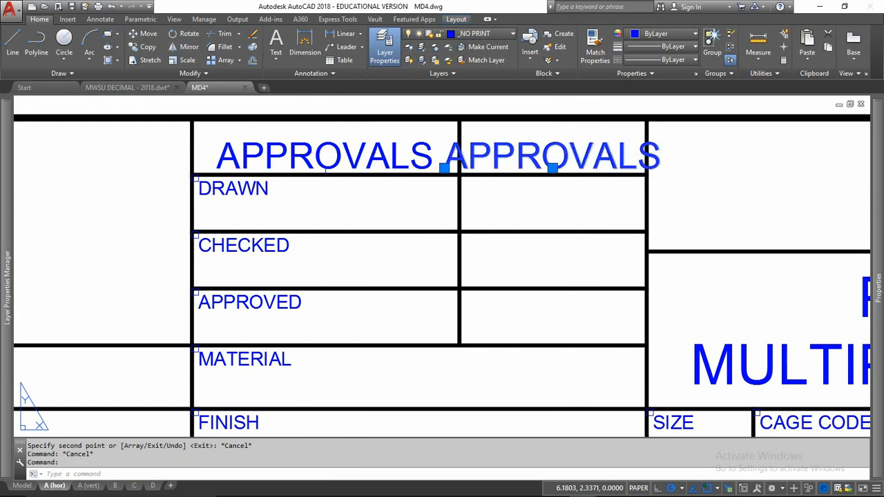
Change the copied APPROVALS text in the adjacent header cell to DATE.
double_click(523, 155)
text(DATE)
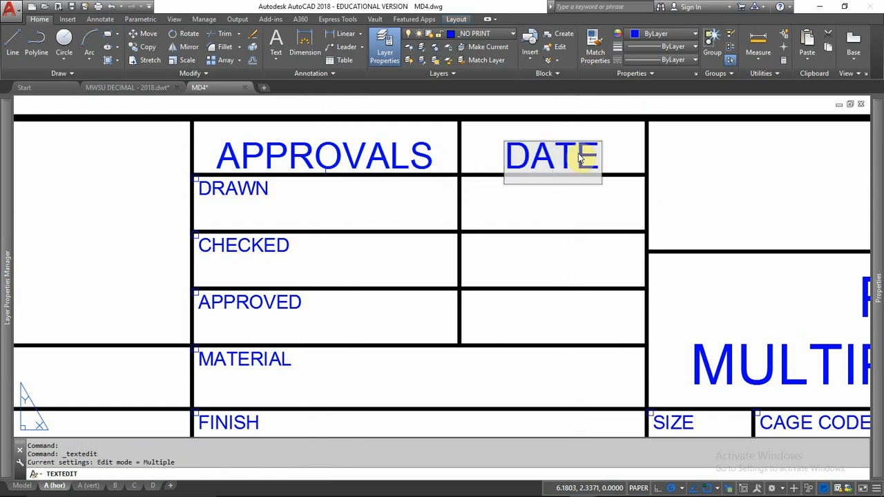
click(585, 207)
key(Escape)
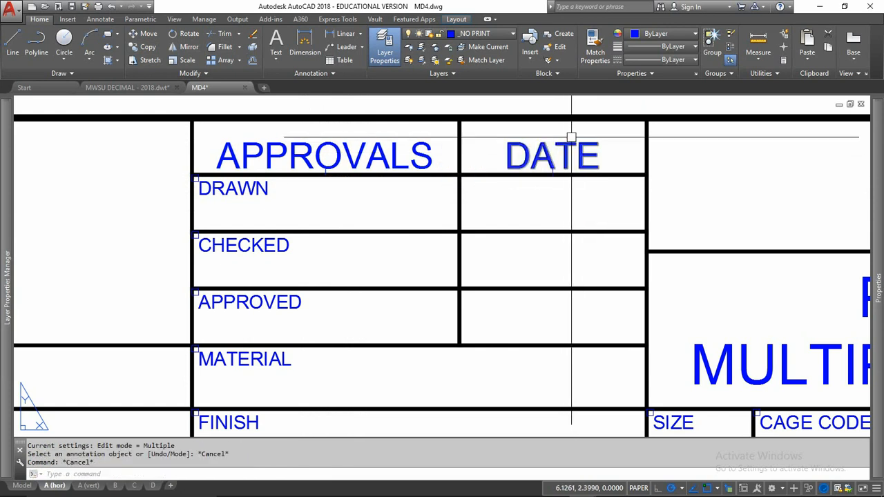
Copy the header DATE text and its offset line to the bottom-border midpoints of the three date cells beside DRAWN, CHECKED and APPROVED.
click(582, 133)
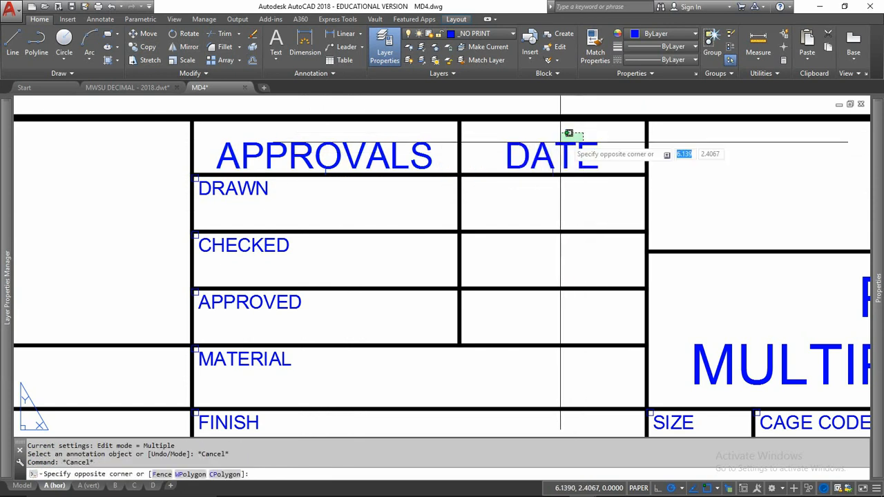
click(531, 169)
click(145, 47)
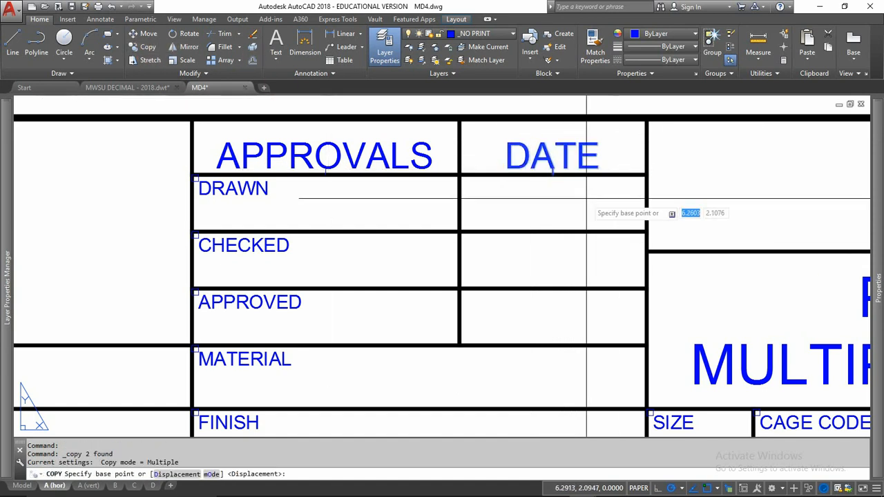
click(553, 175)
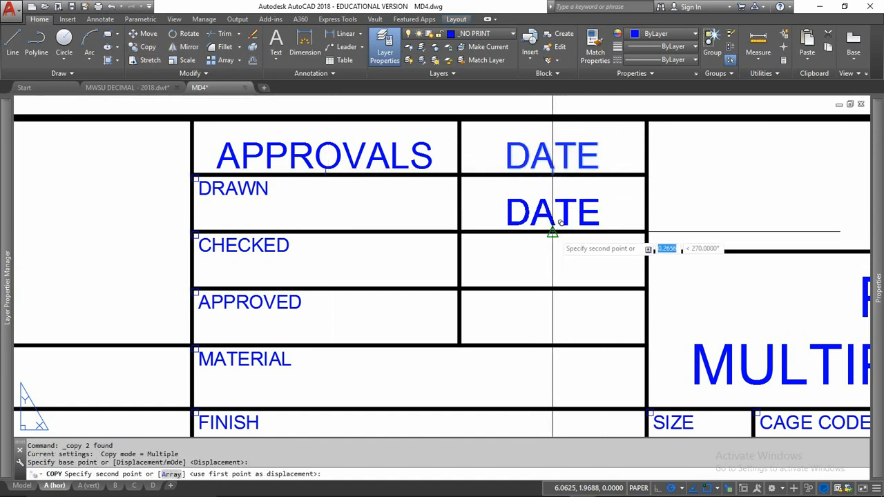
click(552, 232)
click(553, 289)
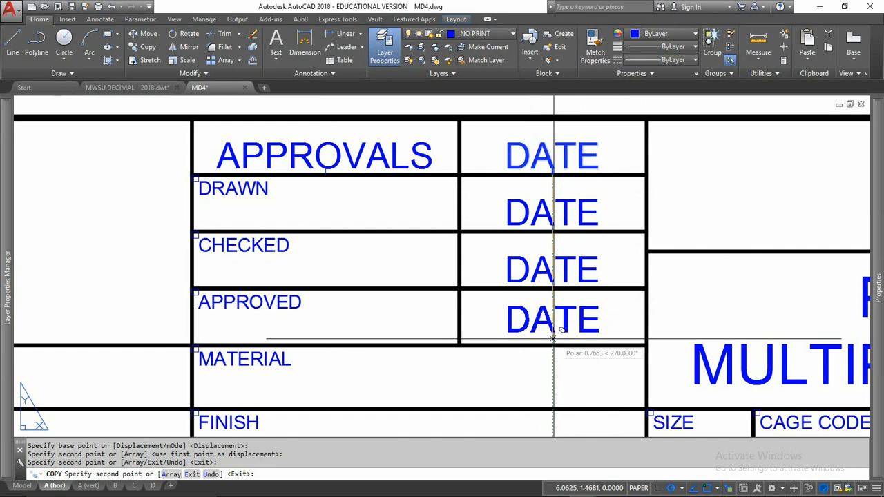
click(553, 344)
key(Escape)
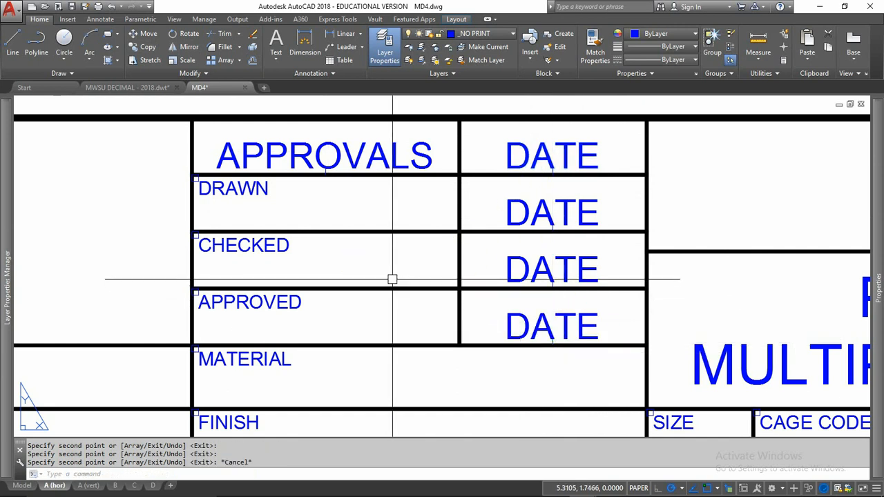
key(Escape)
key(Escape)
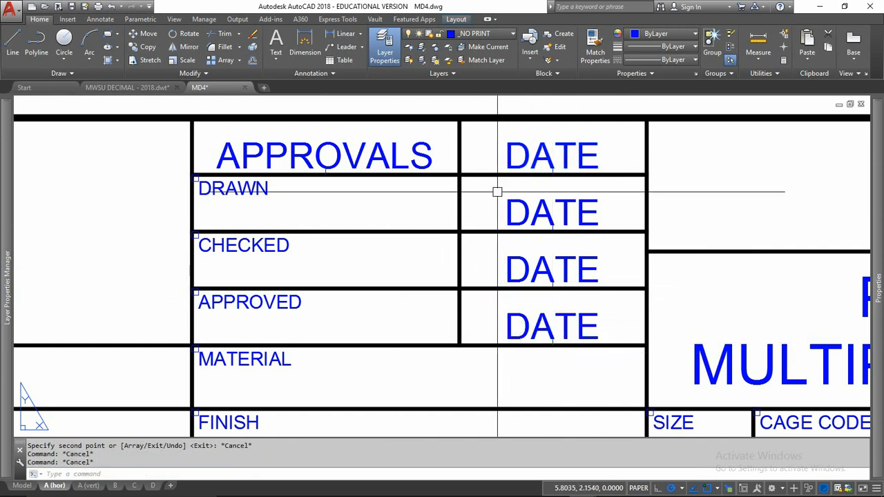
Copy the DATE text and offset line from the DRAWN row's date cell into the DRAWN cell, matching the cells' lower-right corners.
click(498, 192)
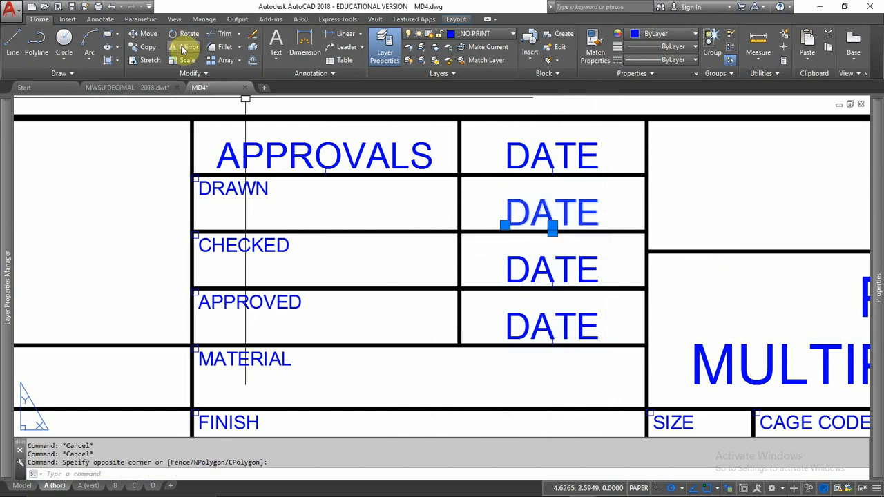
click(147, 48)
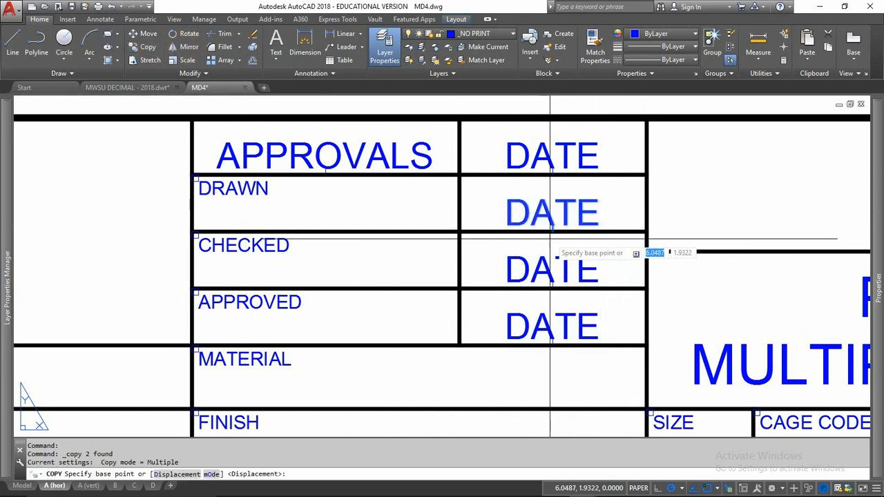
click(645, 232)
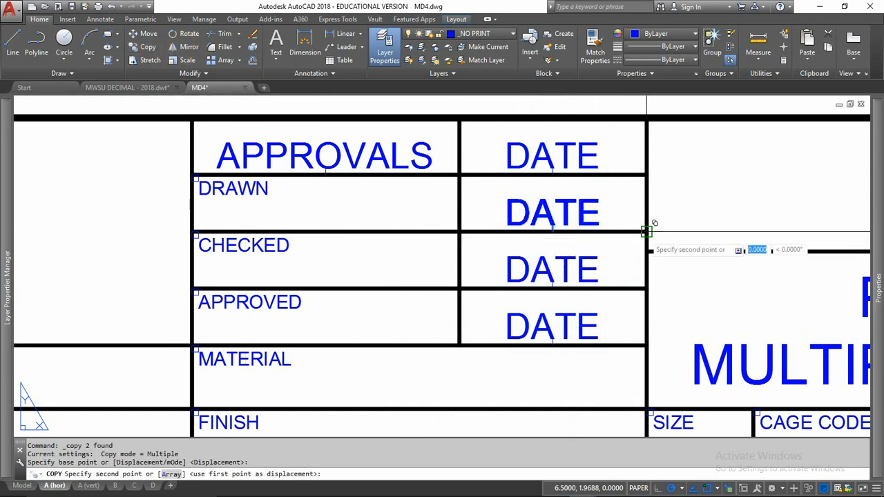
click(459, 232)
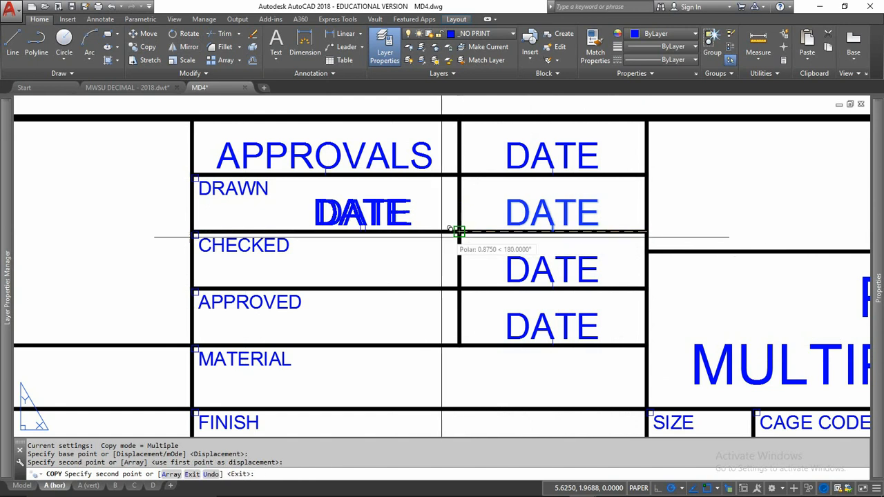
key(Escape)
key(Escape)
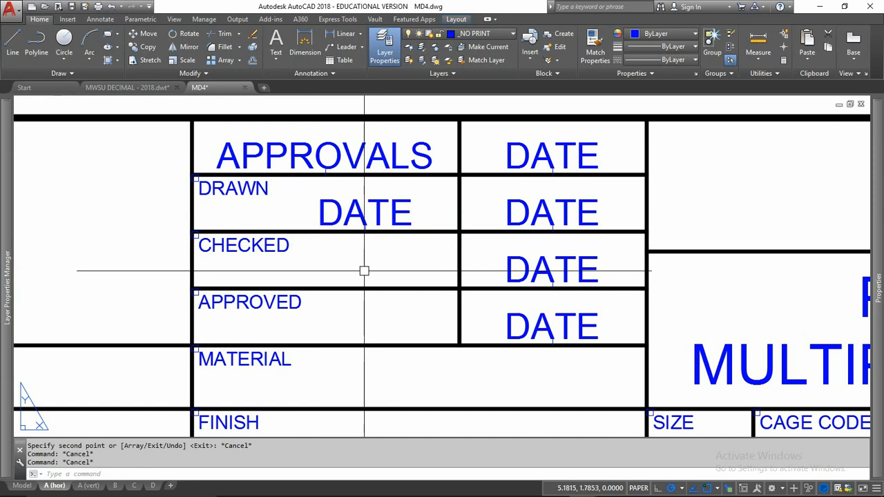
Change the copied DATE text in the DRAWN cell to RAM.
mouse_move(359, 207)
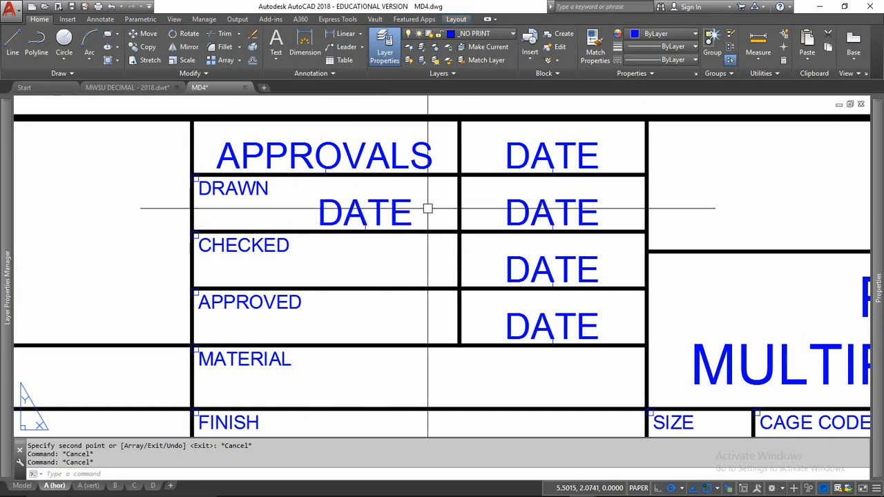
double_click(375, 209)
text(RAM)
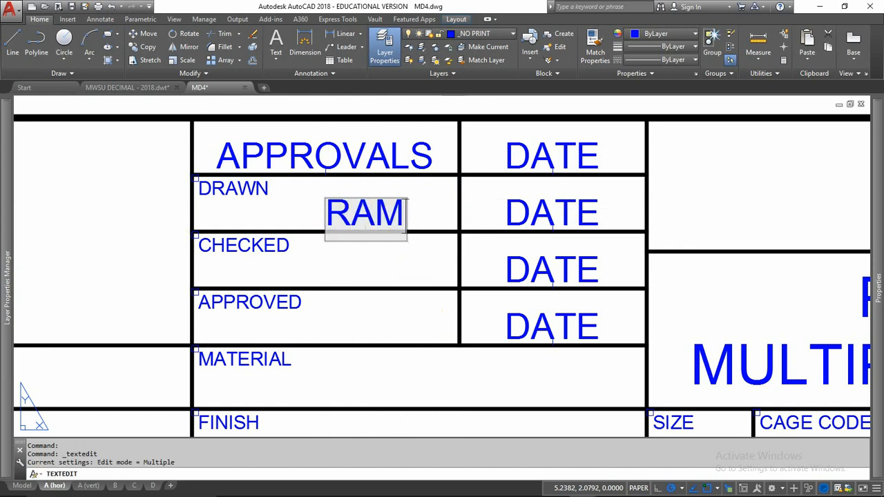
click(414, 269)
key(Escape)
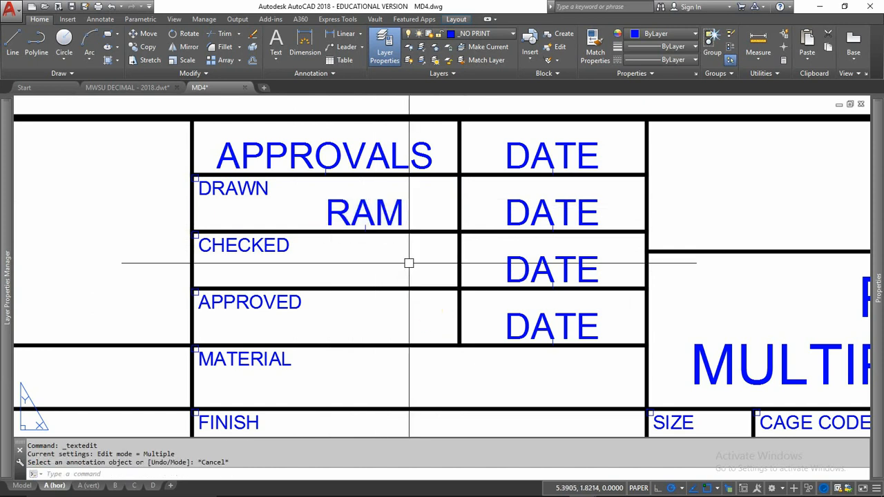
click(313, 188)
click(421, 250)
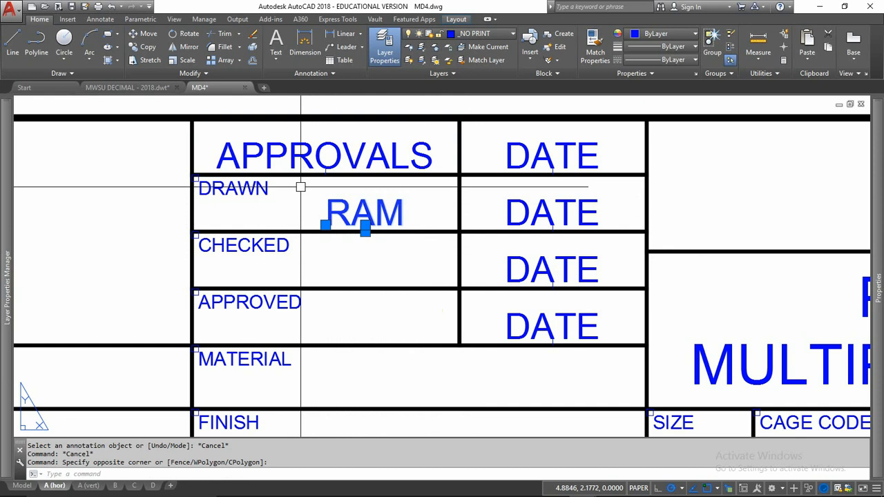
key(Escape)
key(Escape)
key(Escape)
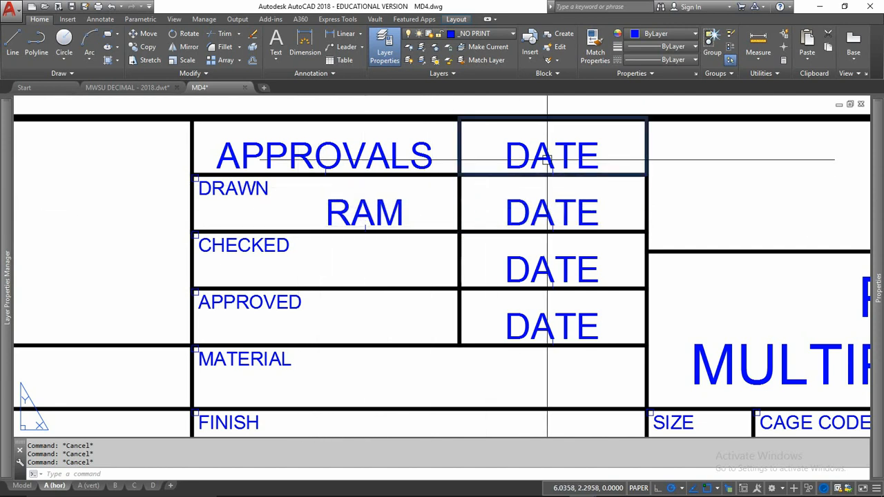
click(504, 133)
click(609, 373)
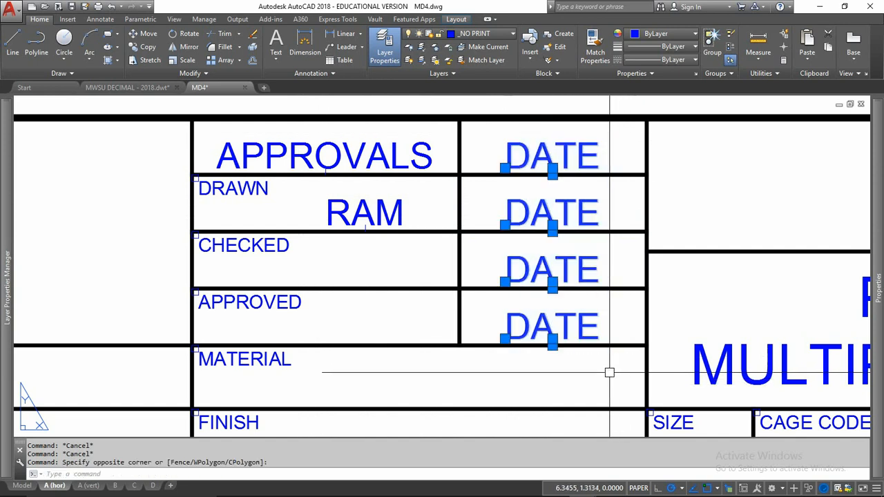
click(169, 151)
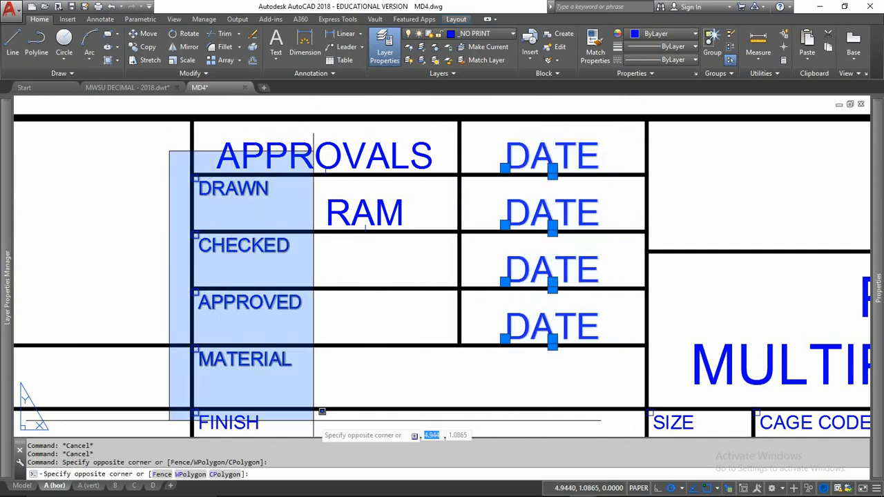
key(Escape)
key(Escape)
click(320, 186)
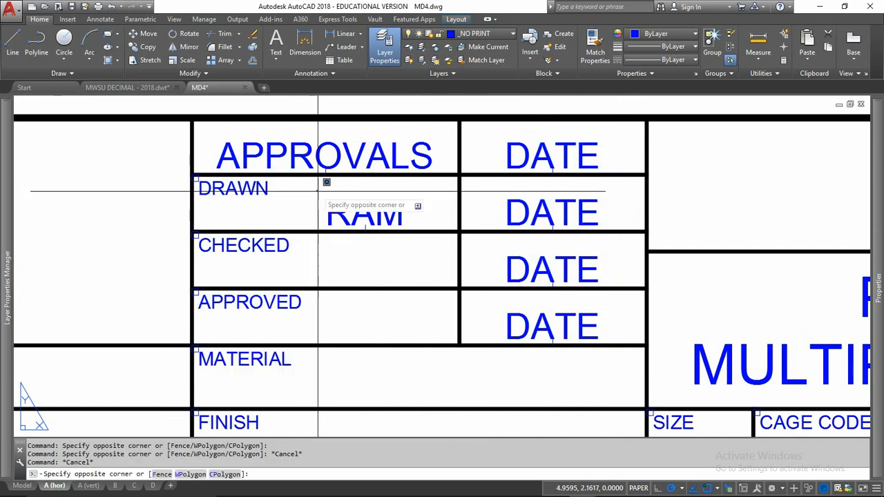
click(424, 248)
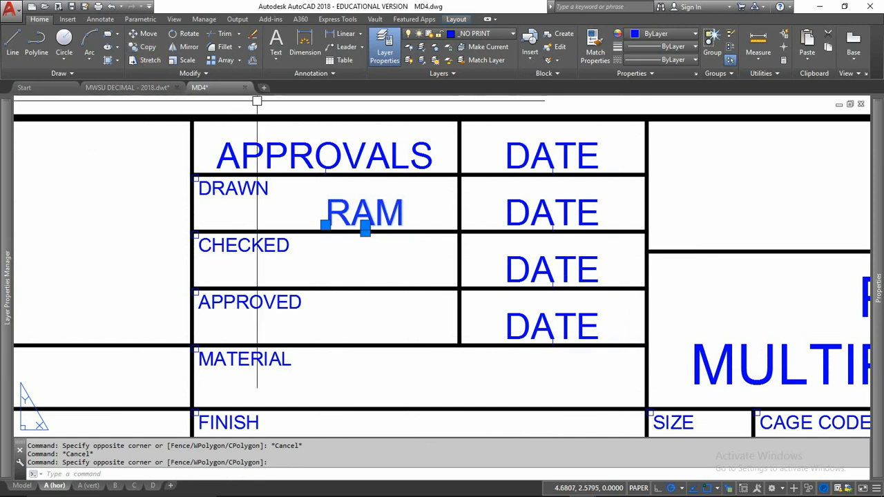
key(Escape)
Set the justification of the RAM text in the DRAWN cell to Right.
click(384, 216)
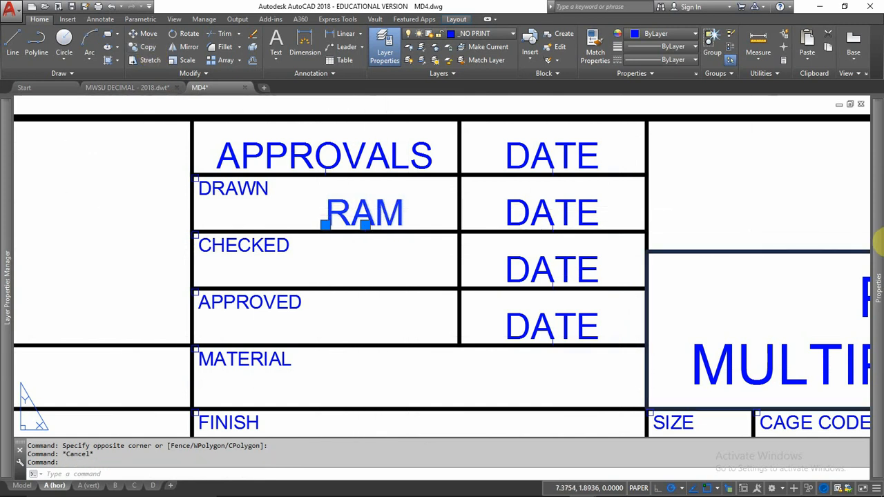
mouse_move(879, 237)
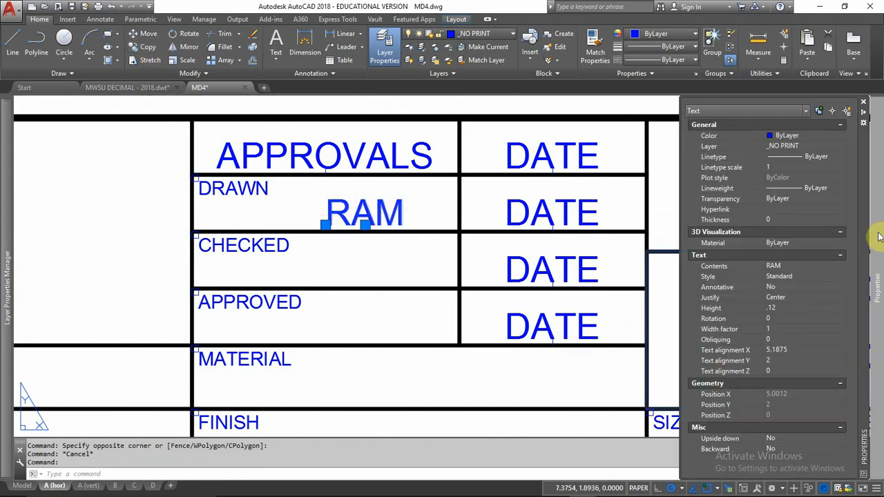
click(806, 295)
click(806, 297)
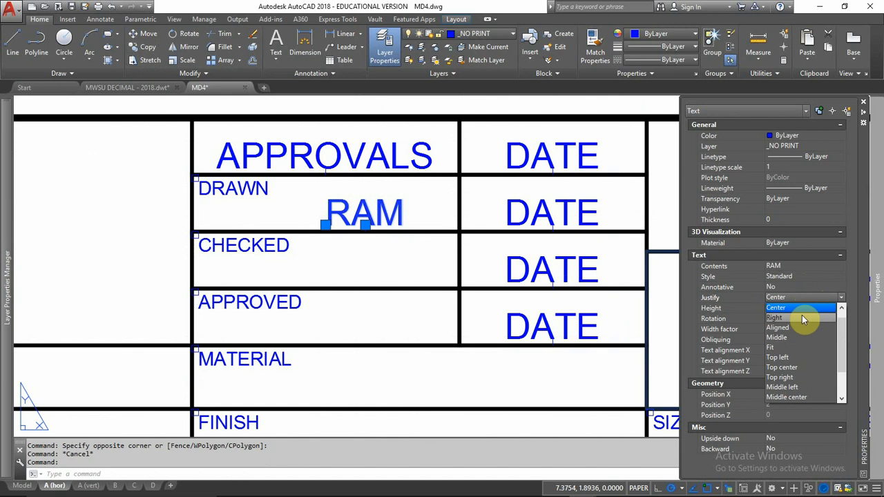
click(802, 317)
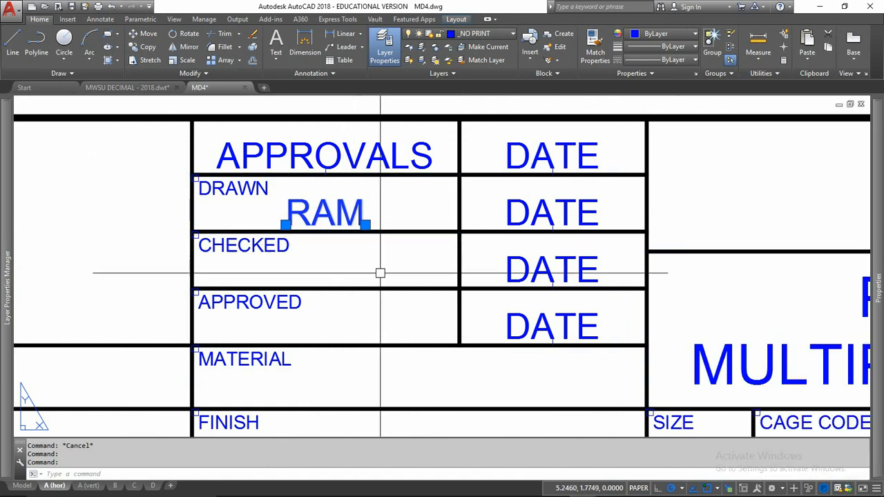
key(Escape)
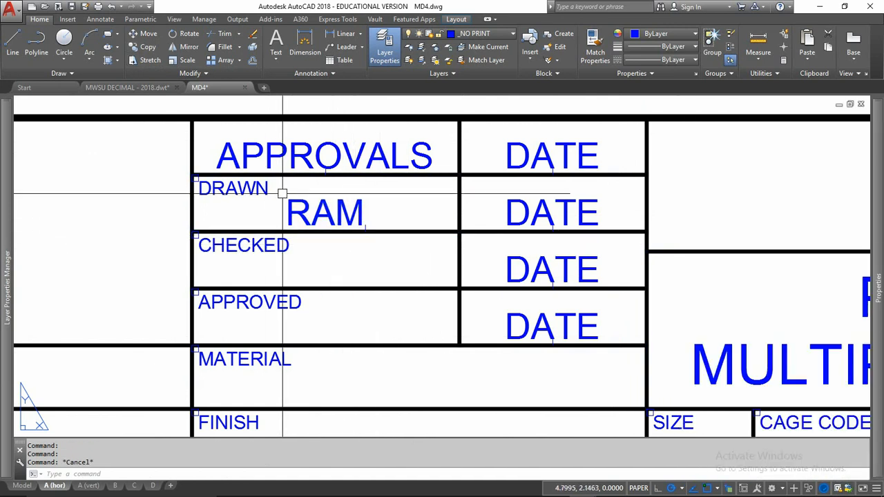
Move the RAM text and its offset line so the line's lower end sits on the DRAWN cell's lower-right corner.
click(283, 195)
click(396, 251)
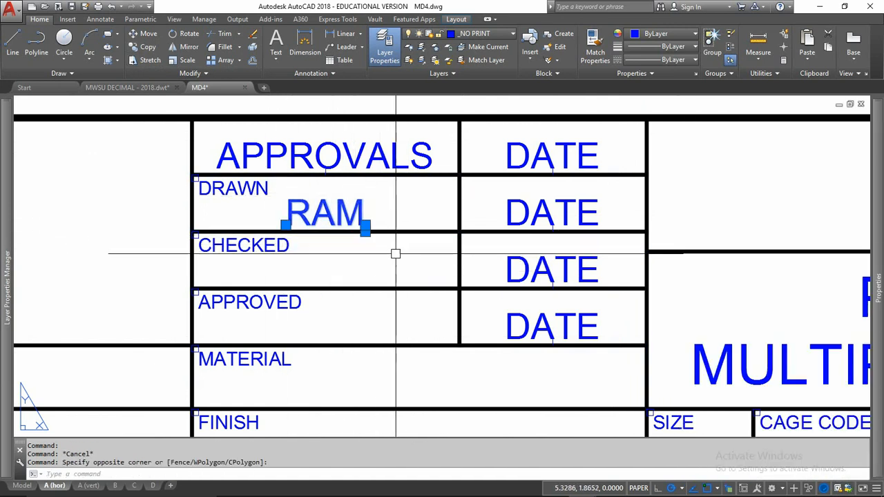
click(154, 39)
click(373, 260)
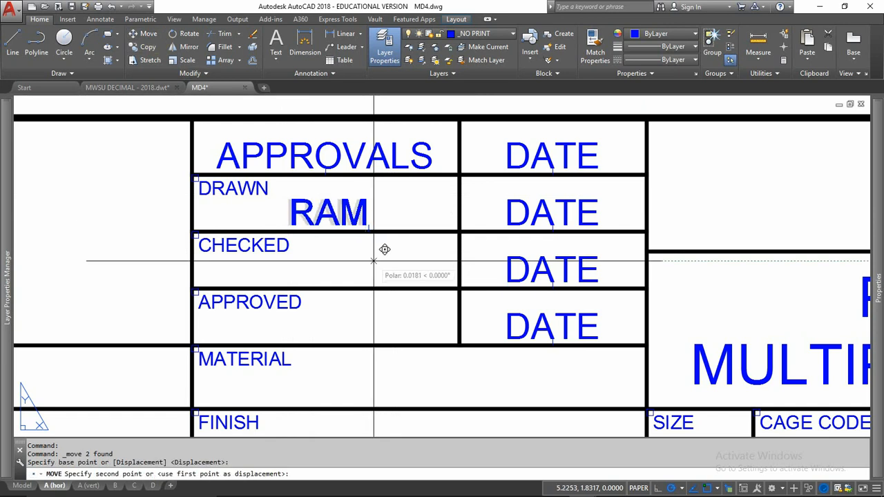
click(434, 260)
click(353, 193)
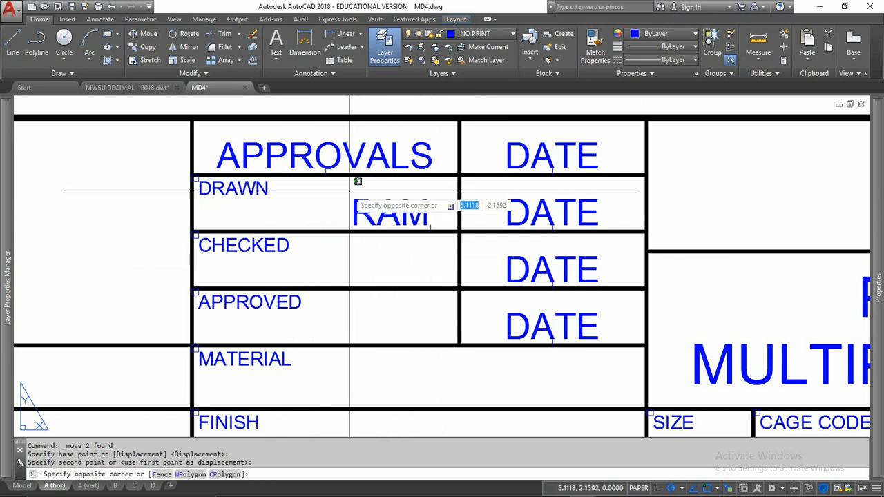
click(449, 256)
key(Return)
click(430, 235)
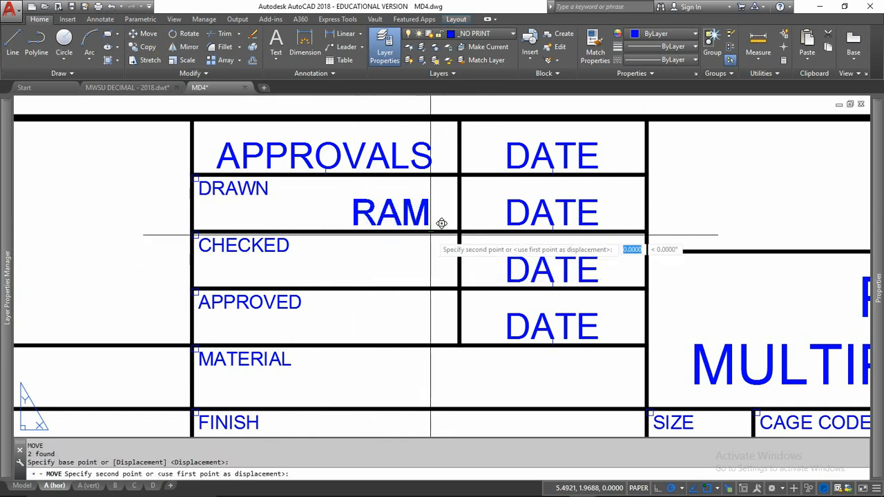
click(459, 232)
Move the RAM text and its offset line .125 horizontally to the left, away from the DRAWN cell's right border.
click(365, 186)
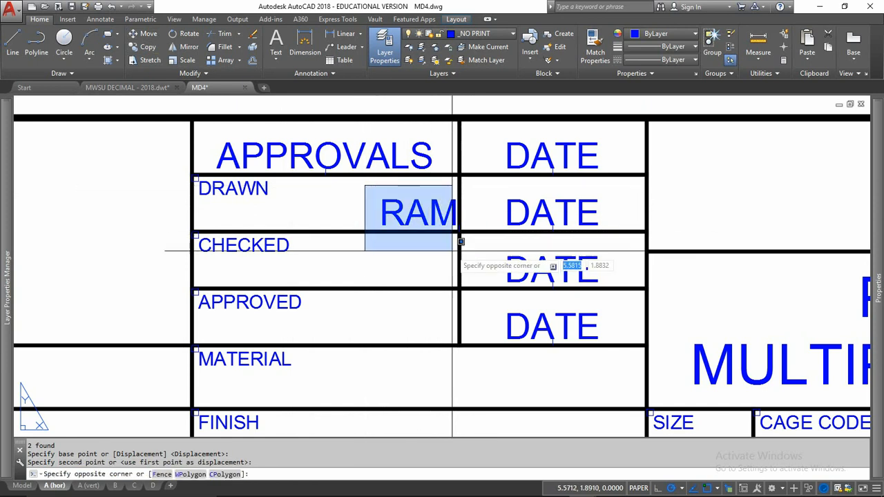
click(461, 245)
key(Return)
click(414, 269)
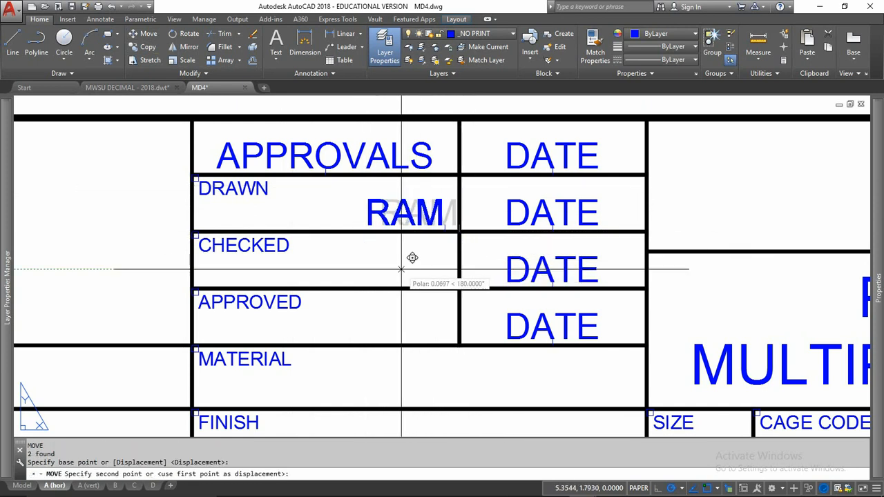
click(403, 273)
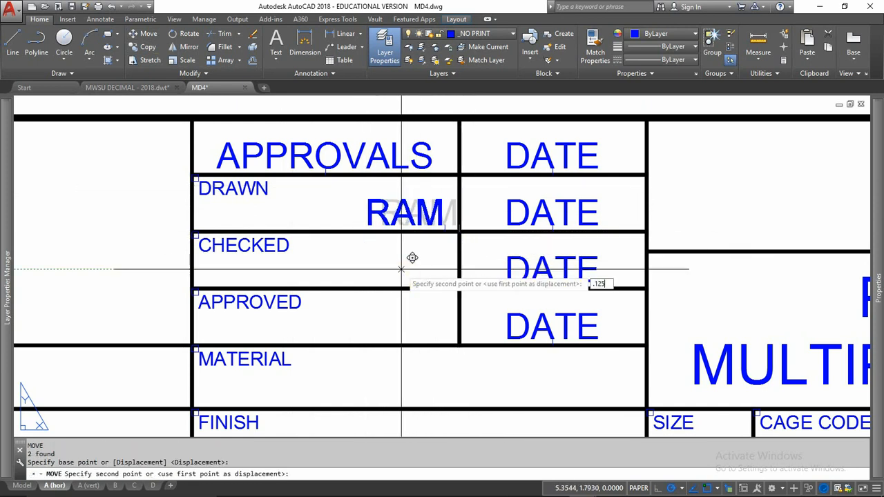
text(.125)
key(Return)
Copy the RAM text and its offset line from the DRAWN cell to the lower-right corners of the CHECKED and APPROVED cells, keeping the same offset.
click(344, 192)
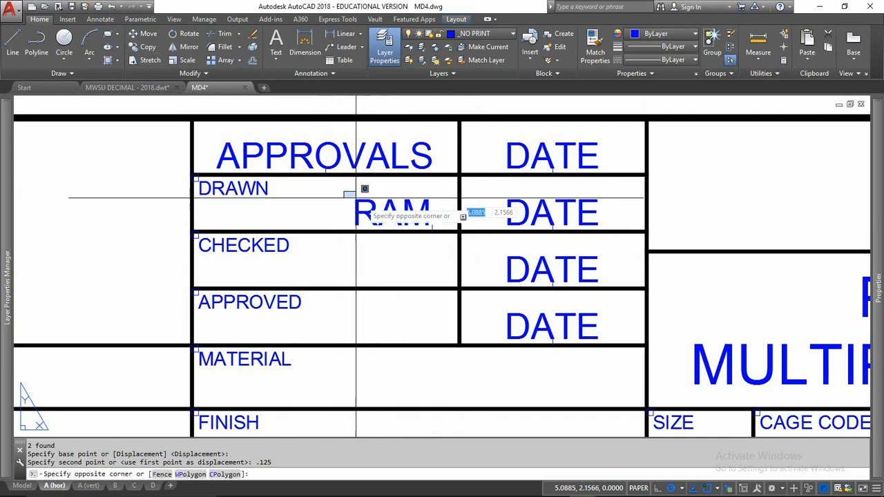
click(446, 253)
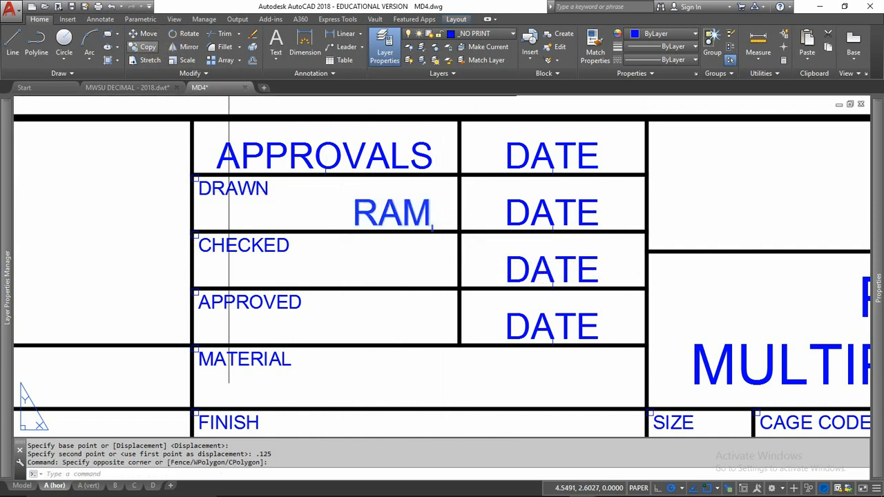
click(143, 47)
click(458, 231)
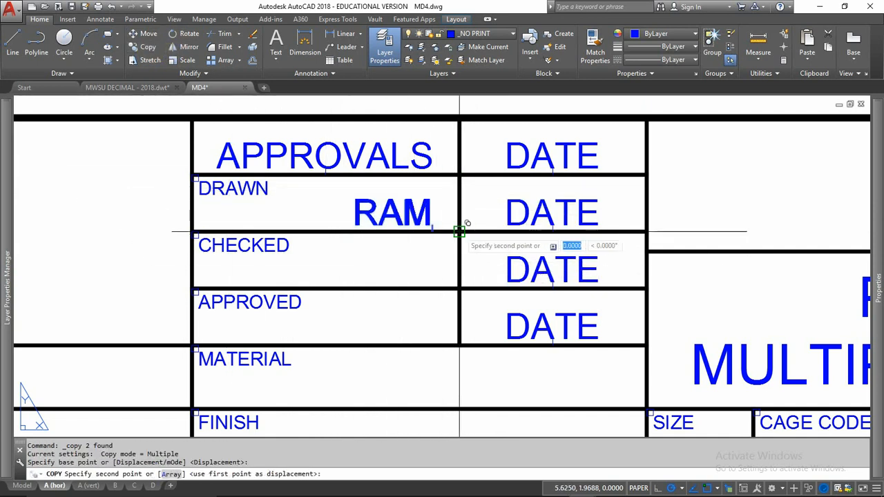
click(459, 288)
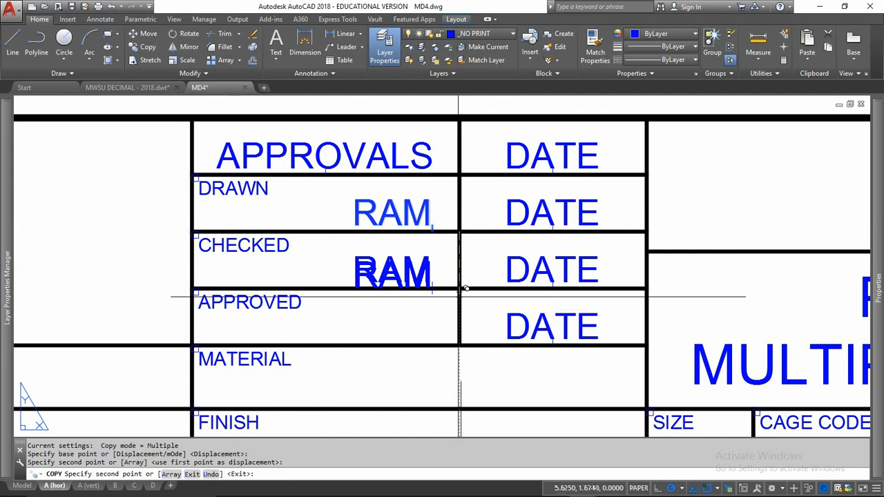
click(459, 343)
key(Escape)
key(Escape)
key(Escape)
Change the RAM text in the DRAWN cell to F.LAST.
click(410, 211)
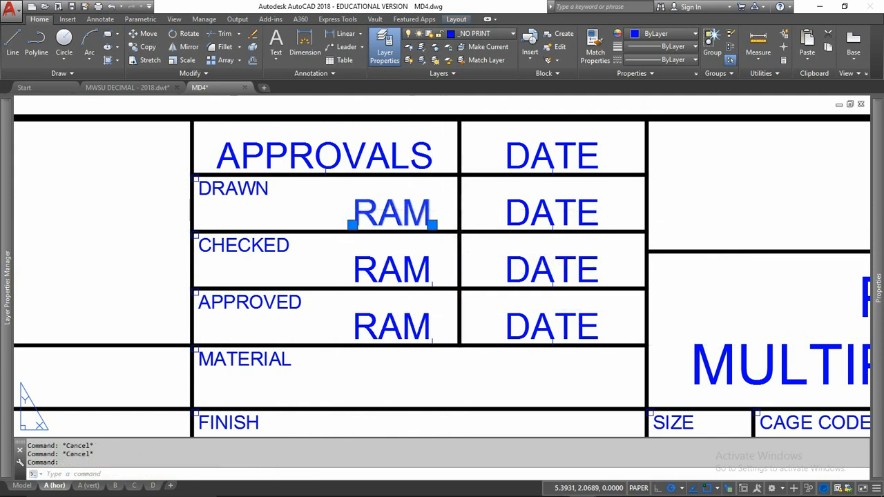
double_click(409, 211)
text(F.LAST)
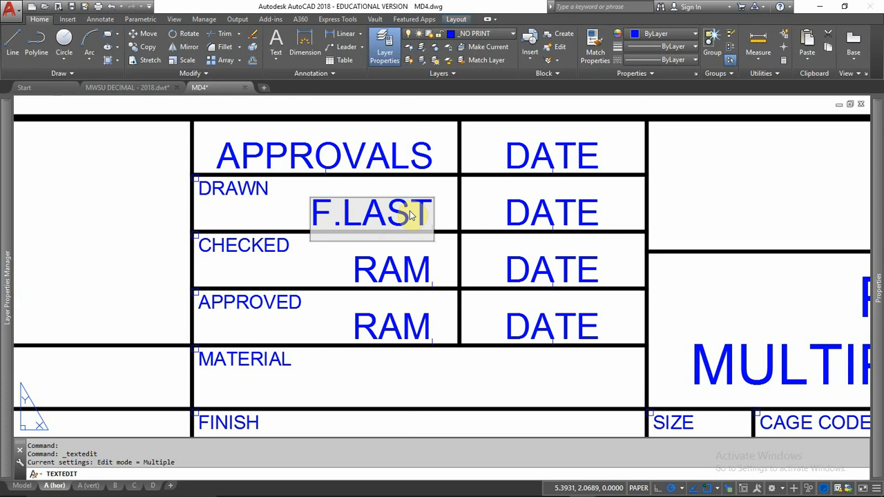
click(474, 192)
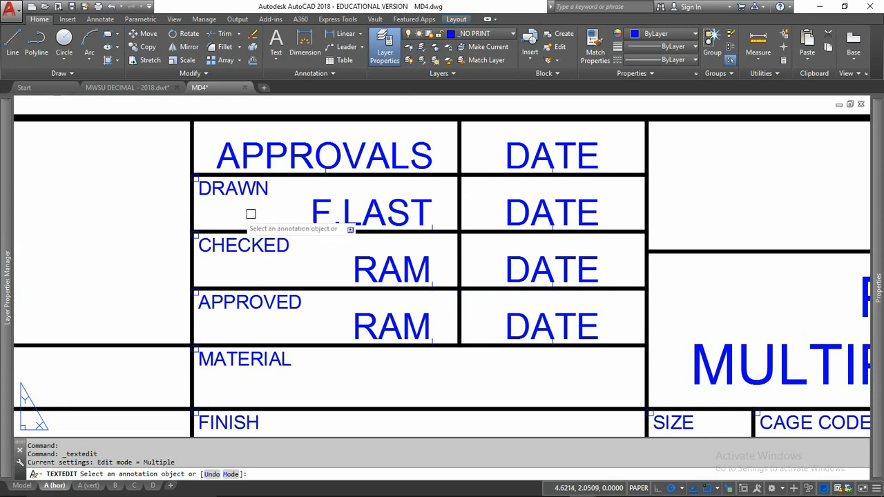
key(Escape)
key(Escape)
Try inserting ASDF before LAST in the DRAWN cell's text to test its right justification.
double_click(349, 213)
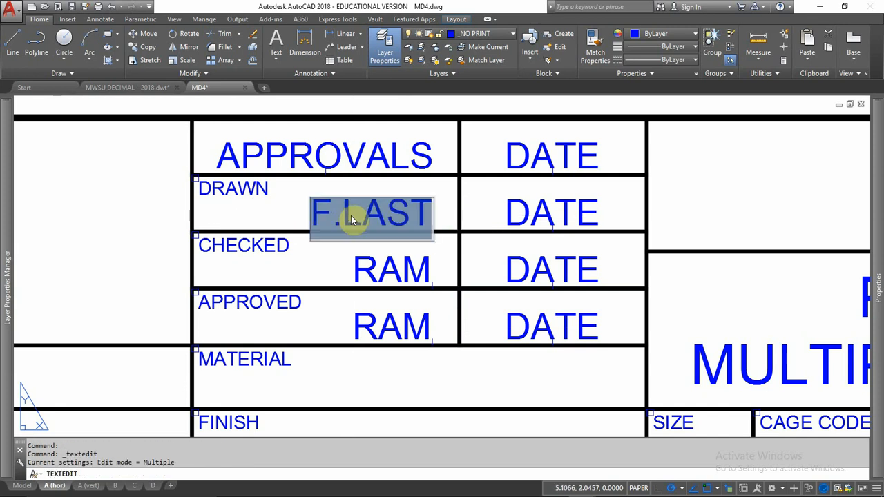
click(345, 214)
text(ASDFAS)
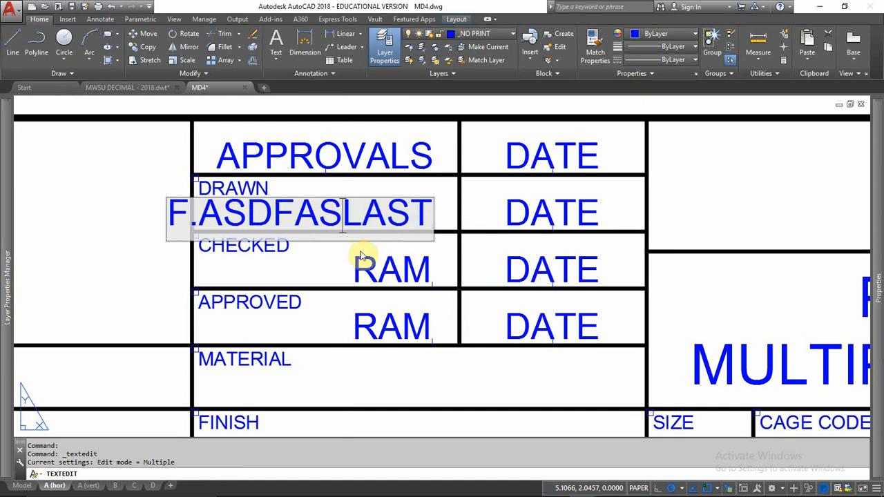
key(BackSpace)
key(BackSpace)
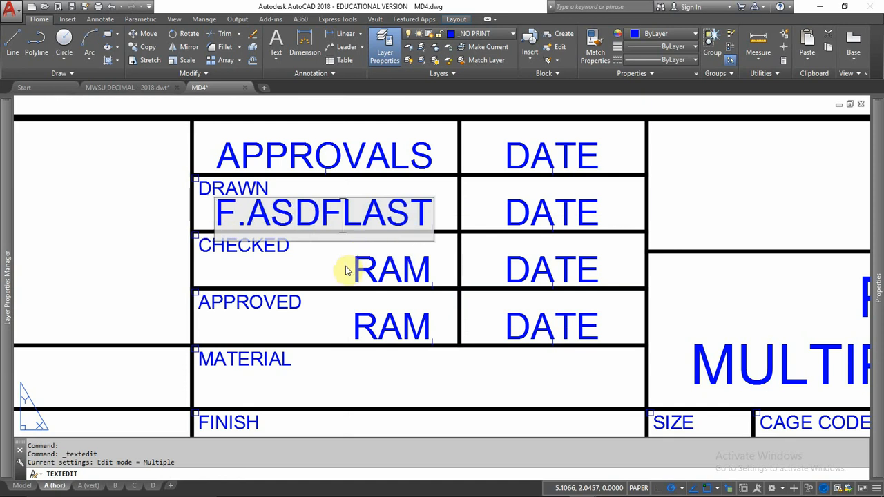
click(347, 270)
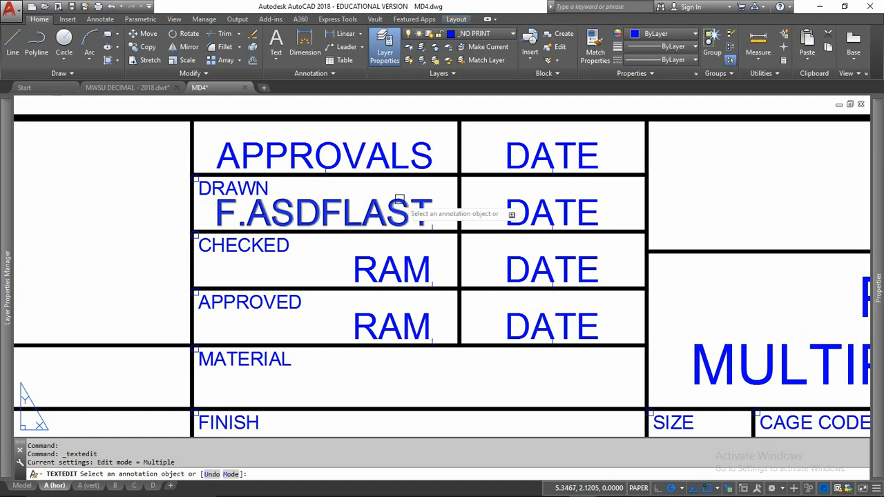
key(Escape)
click(442, 193)
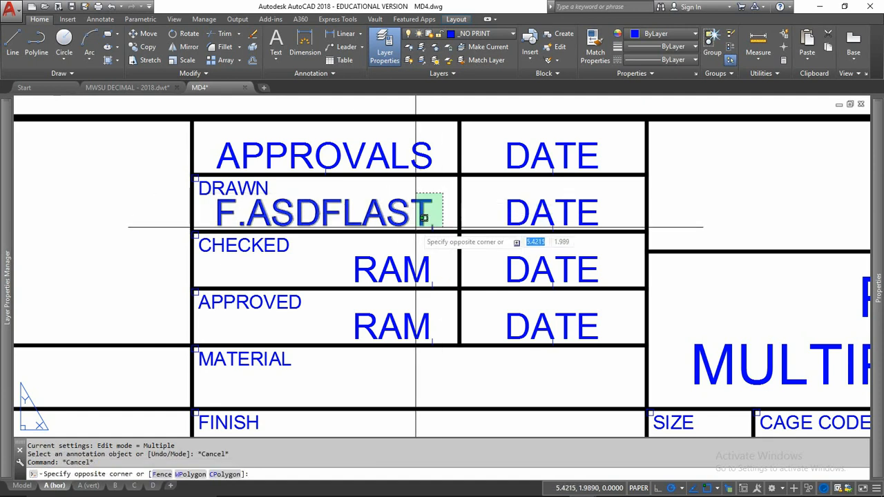
click(421, 220)
click(336, 247)
click(450, 361)
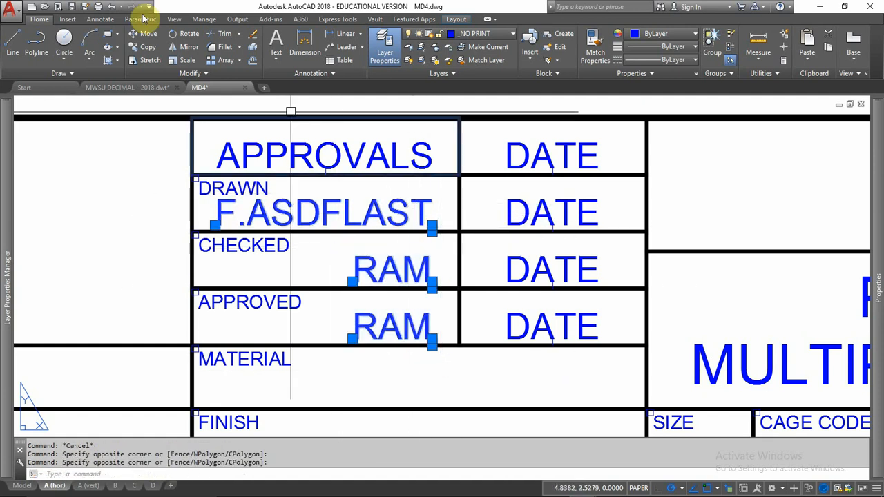
click(146, 34)
click(407, 360)
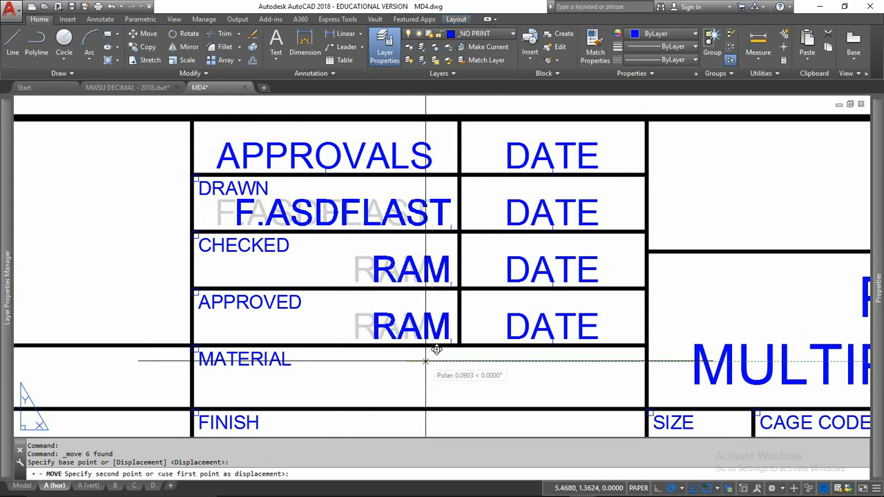
key(Escape)
key(Escape)
key(Escape)
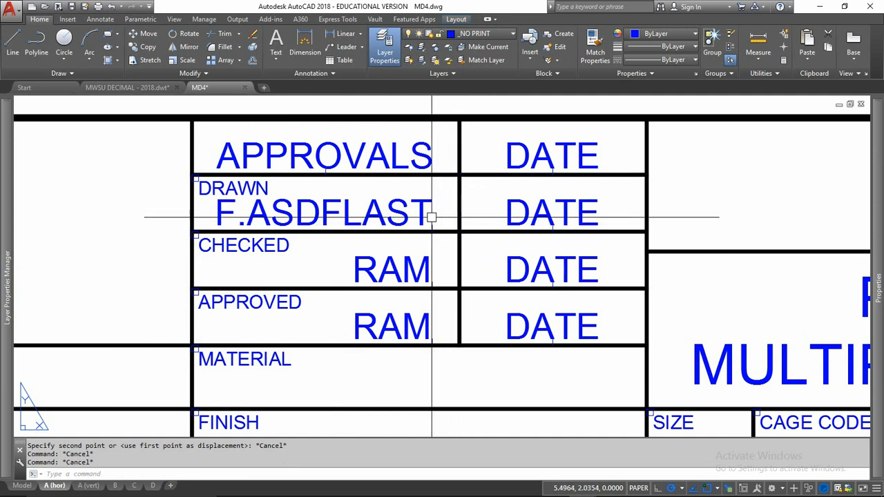
Undo the ASDF insertion in the DRAWN cell's text.
click(428, 217)
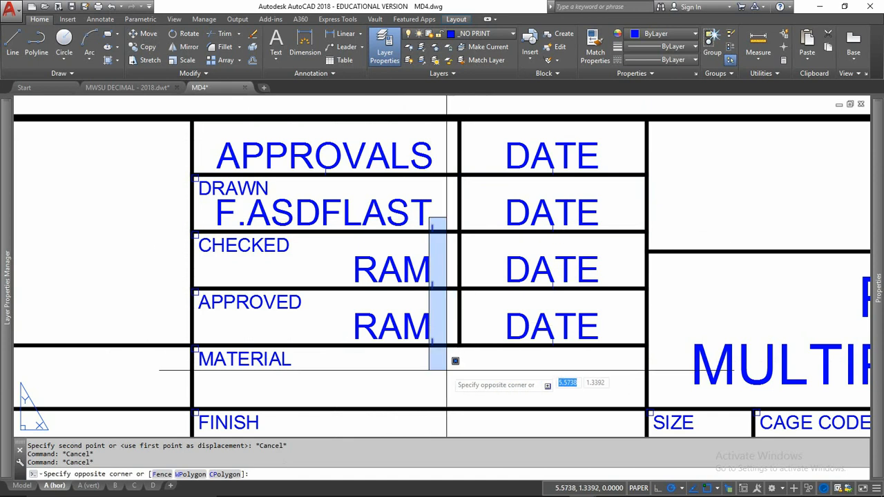
key(Escape)
key(Escape)
key(Escape)
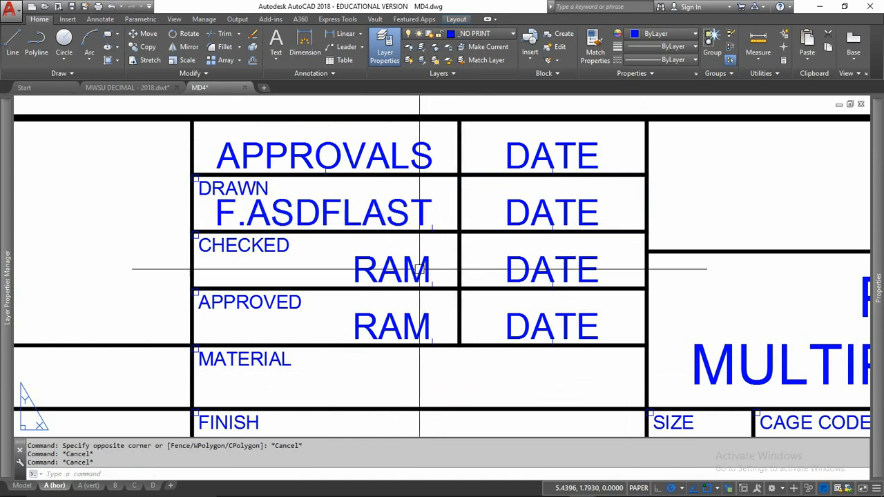
key(ctrl+z)
key(ctrl+z)
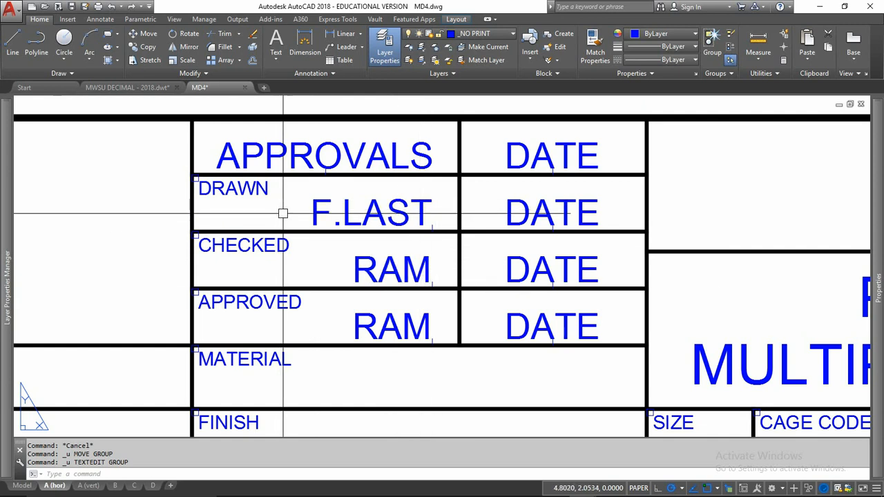
Copy the APPROVED row's DATE text and offset line to the midpoints of the lower borders of the MATERIAL, FINISH and BLANK cells beneath.
scroll(283, 214, down, 2)
middle_drag(325, 306, 221, 276)
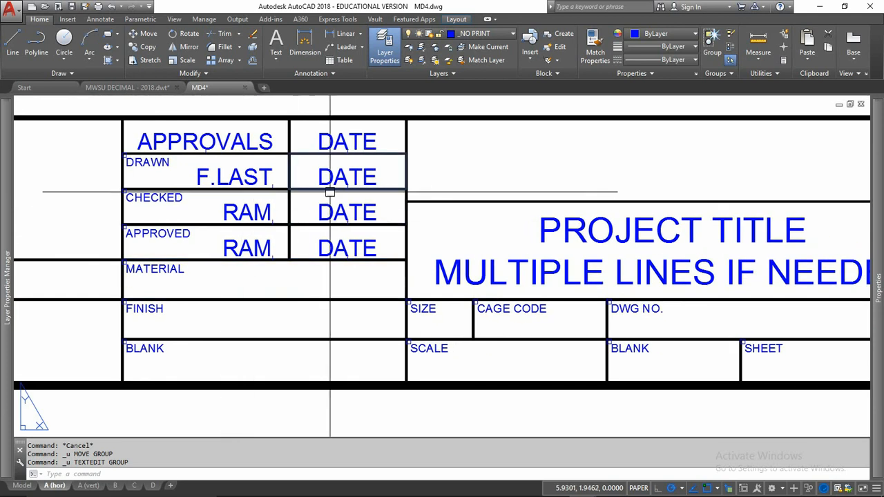
click(308, 233)
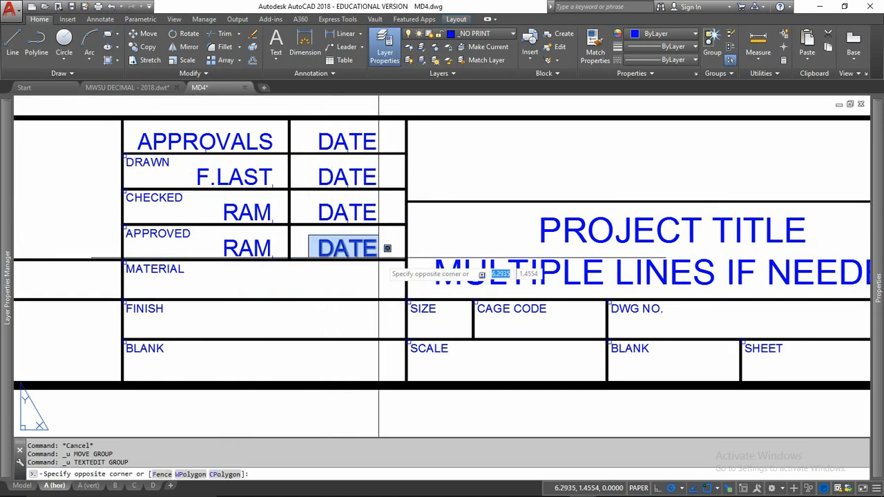
click(385, 278)
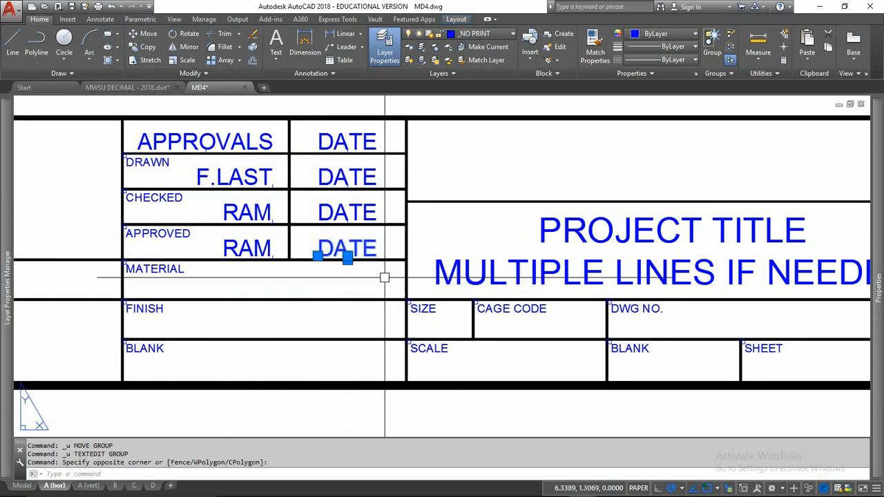
click(152, 50)
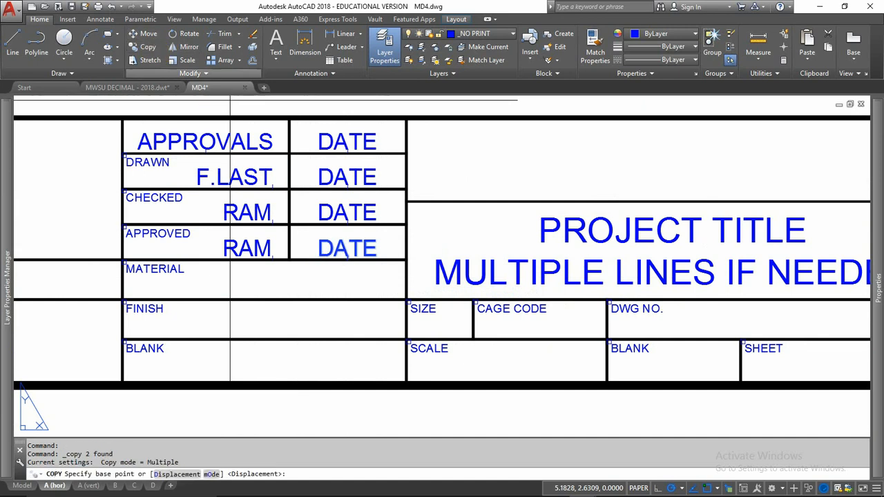
click(347, 260)
click(264, 299)
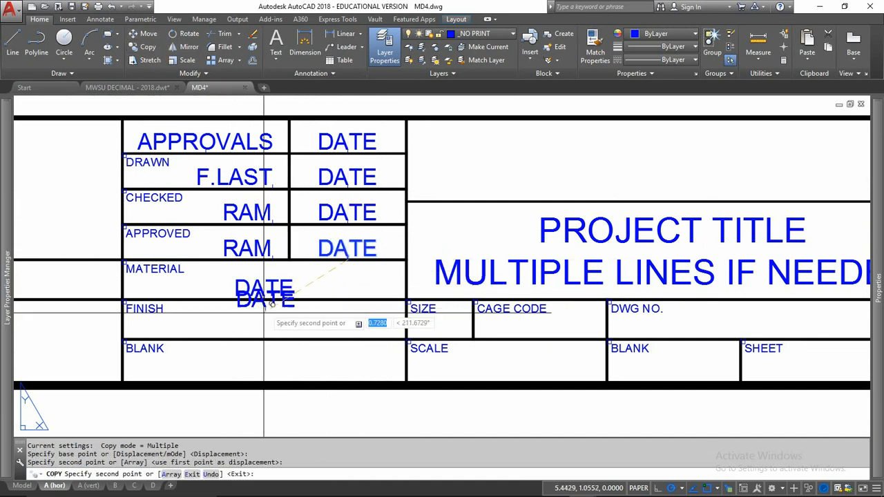
click(264, 339)
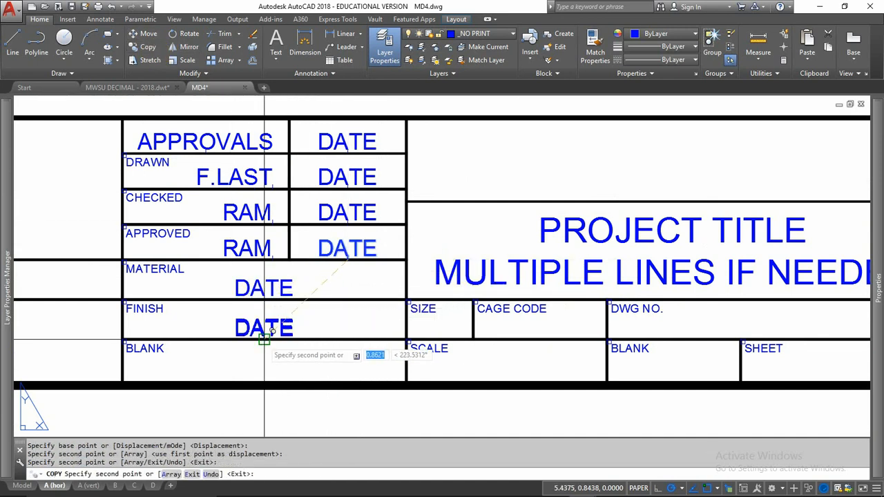
click(264, 386)
key(Escape)
key(Escape)
Move the DATE text and offset line in the BLANK cell below FINISH straight up by the line's length, clear of the thick border.
scroll(256, 394, up, 8)
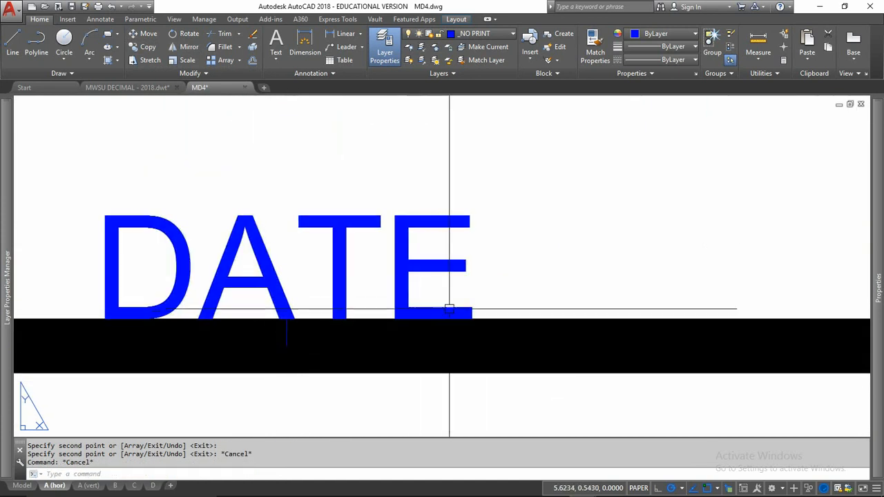
middle_drag(480, 300, 538, 288)
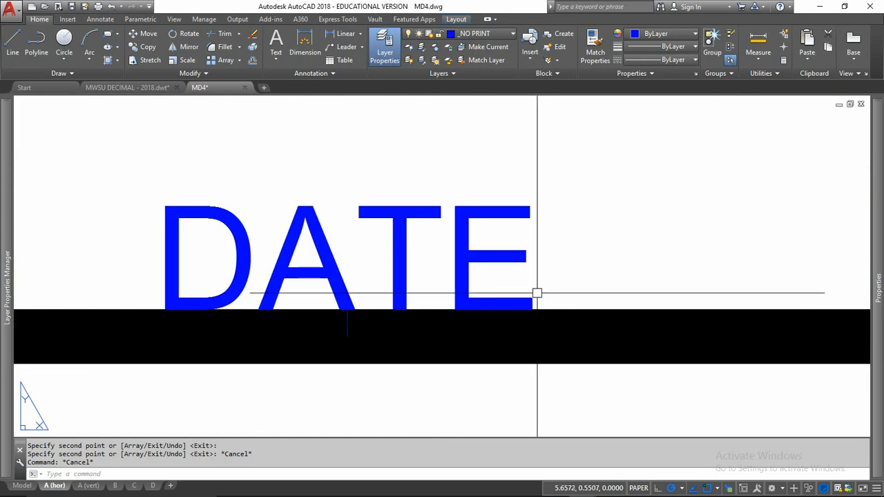
click(116, 177)
click(593, 403)
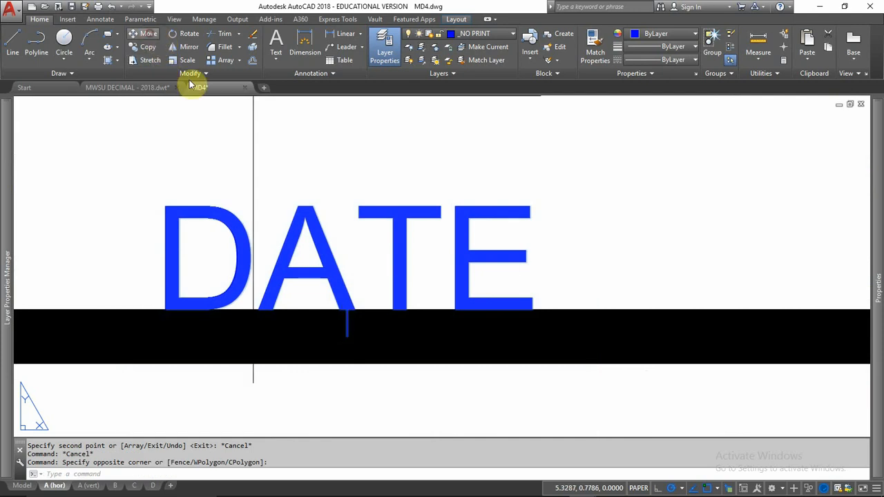
click(346, 323)
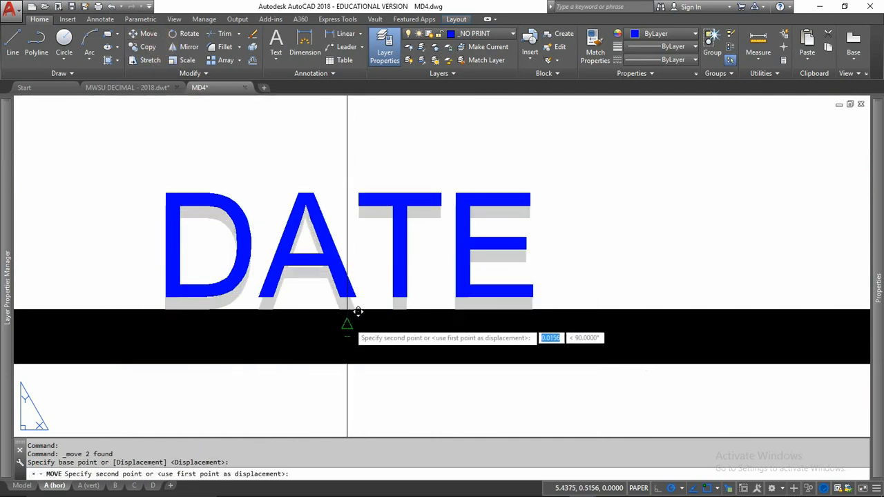
click(347, 302)
key(Escape)
key(Escape)
key(Escape)
scroll(372, 373, down, 2)
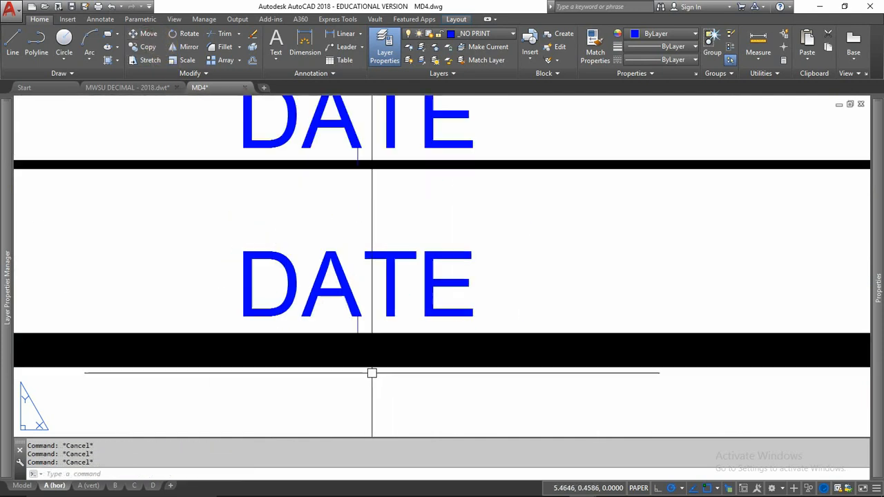
Copy the DATE text and offset line from the BLANK cell below FINISH to the lower-border midpoints of the SCALE, neighbouring BLANK and SHEET cells.
scroll(371, 372, down, 4)
scroll(386, 327, up, 2)
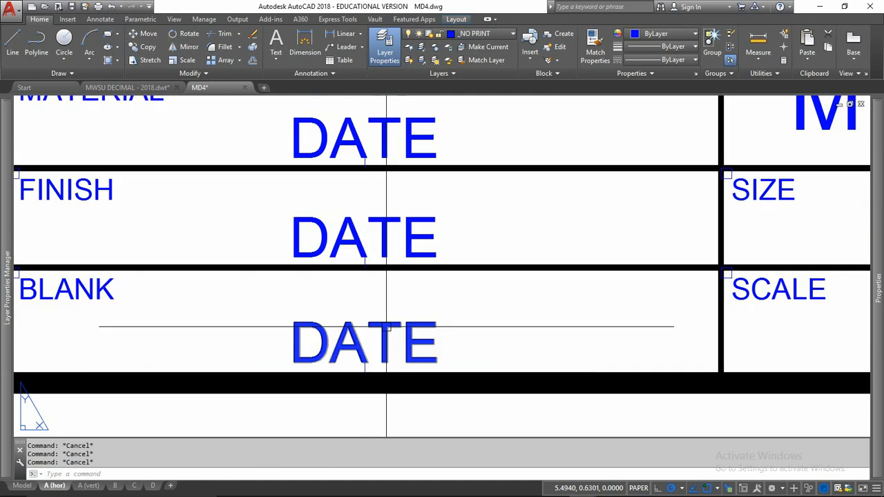
scroll(242, 264, down, 2)
middle_drag(432, 315, 290, 315)
middle_drag(496, 316, 419, 319)
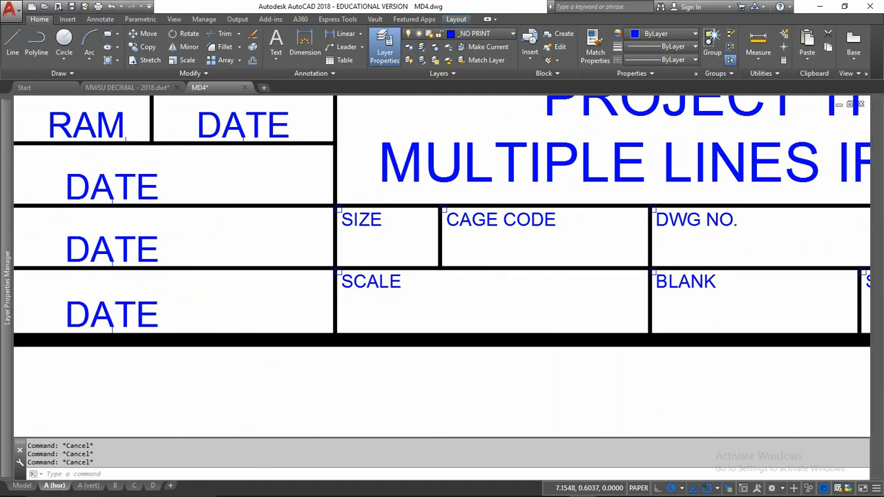
click(63, 287)
click(173, 383)
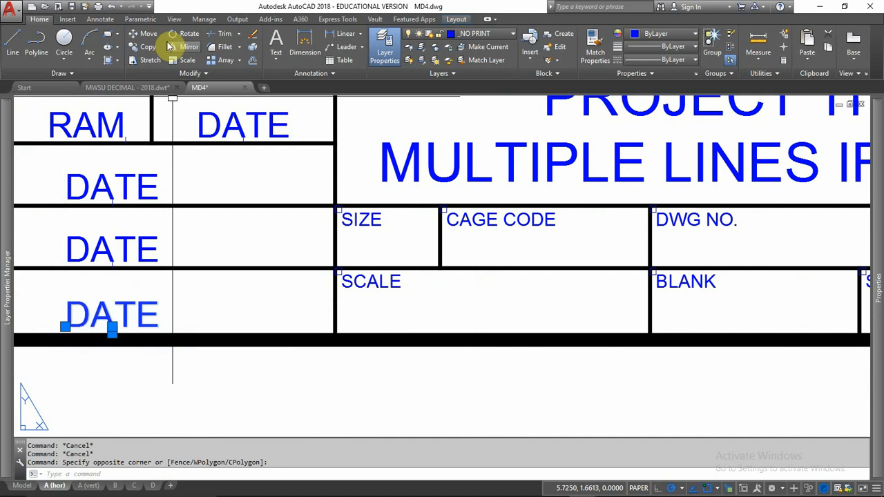
click(148, 52)
click(111, 338)
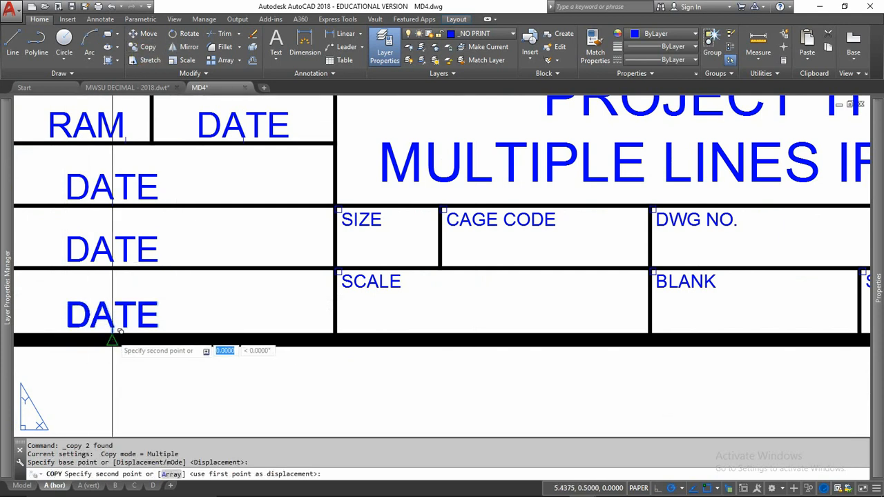
click(491, 337)
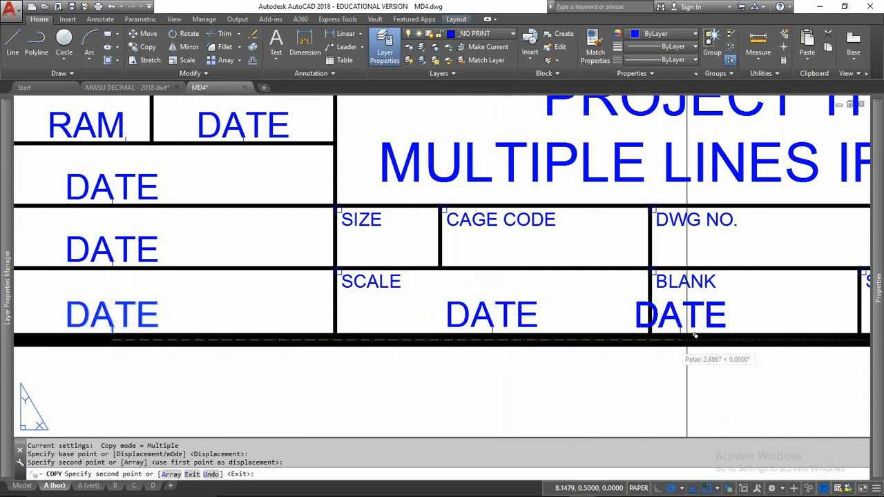
click(748, 334)
middle_drag(783, 325, 343, 339)
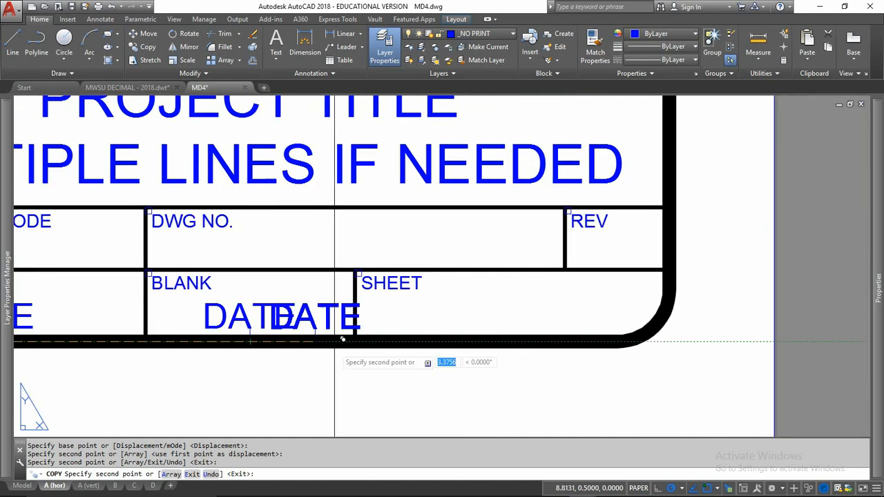
click(485, 341)
key(Escape)
key(Escape)
key(Escape)
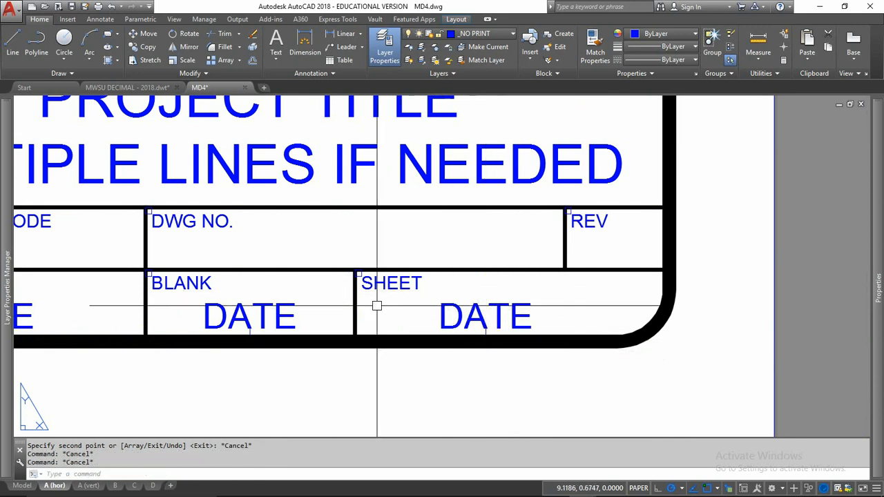
Move the SHEET cell's DATE text and offset line horizontally into line with the midpoint of the cell's upper border.
click(355, 312)
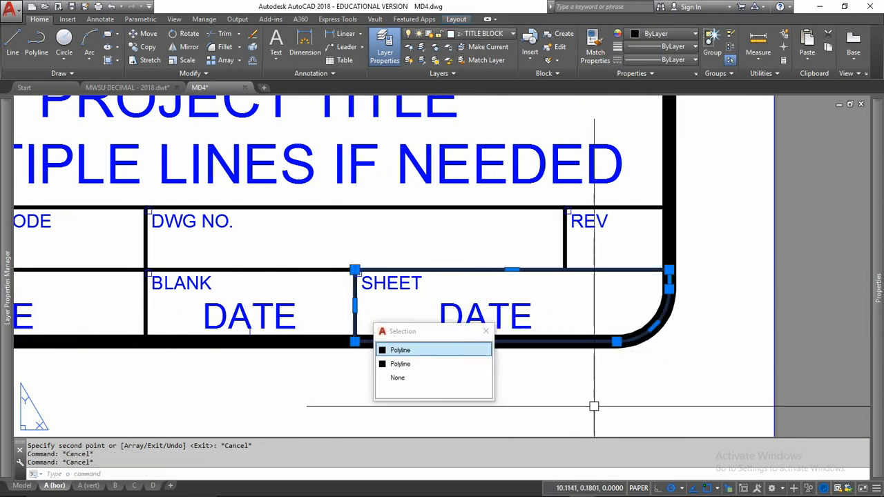
key(Escape)
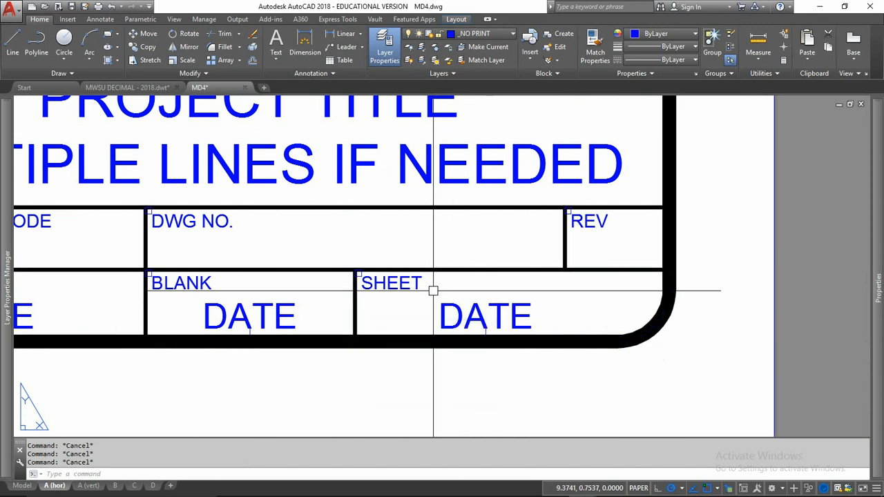
click(432, 290)
click(536, 357)
click(148, 36)
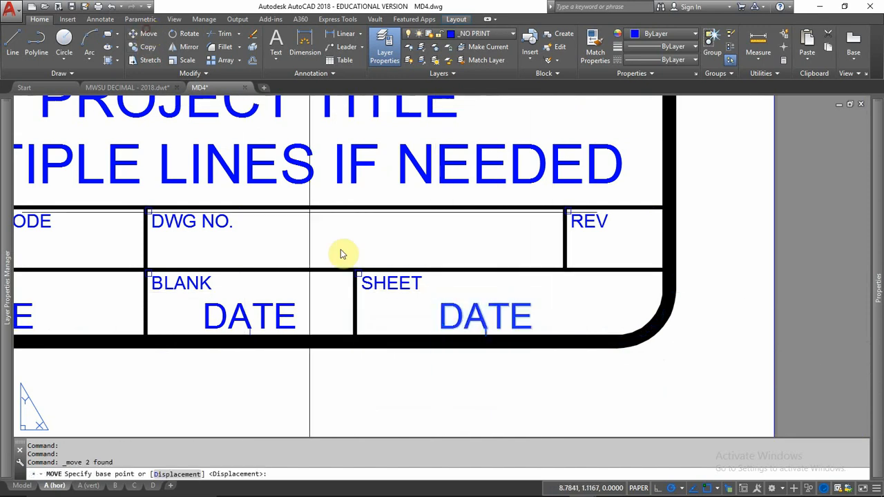
click(485, 341)
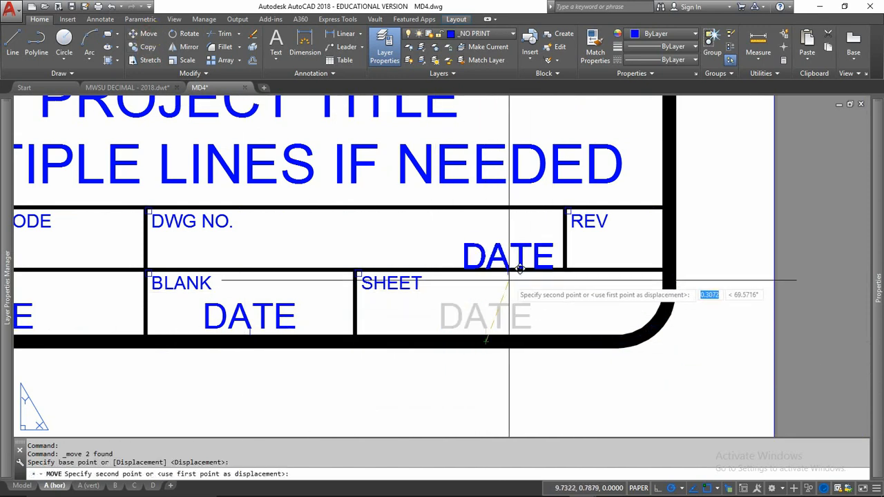
click(512, 341)
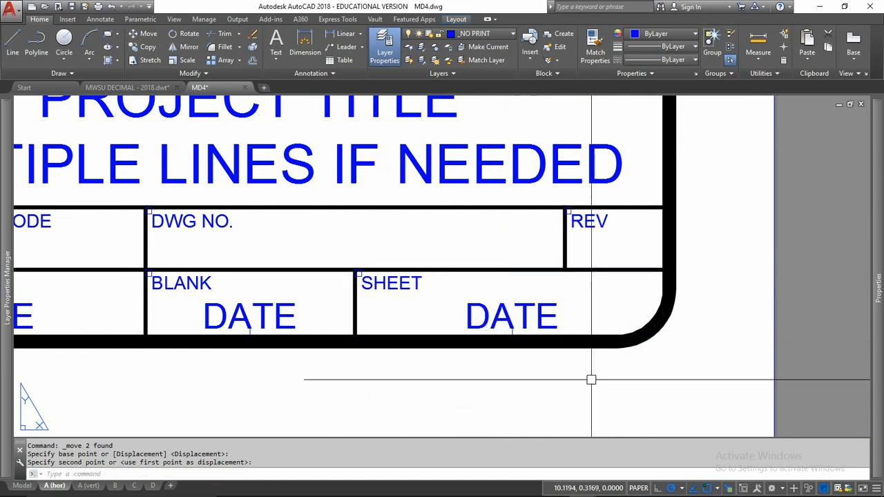
scroll(624, 321, down, 5)
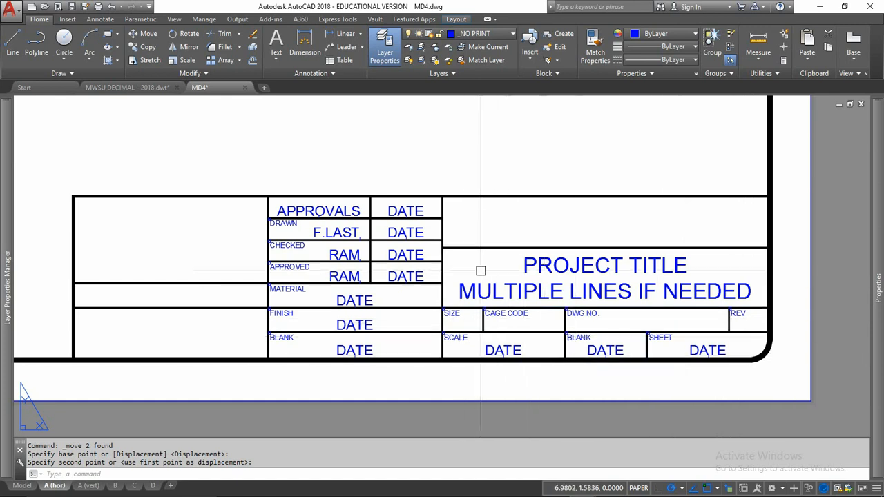
middle_drag(480, 272, 502, 266)
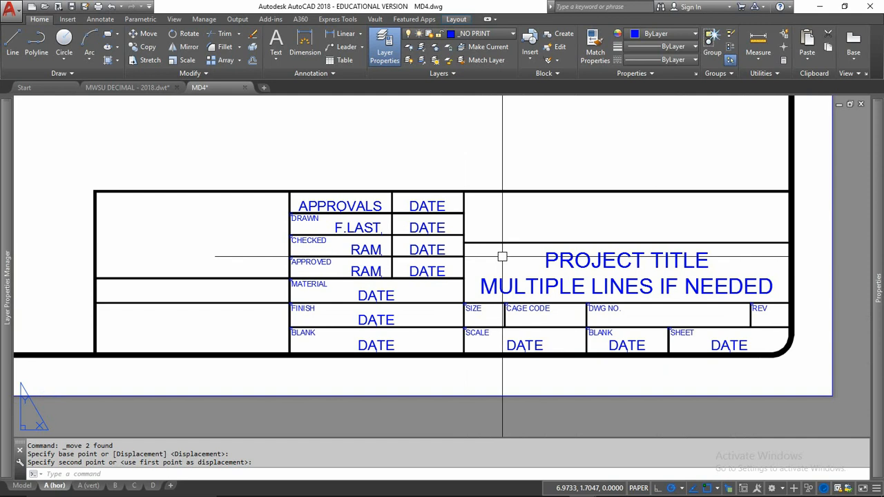